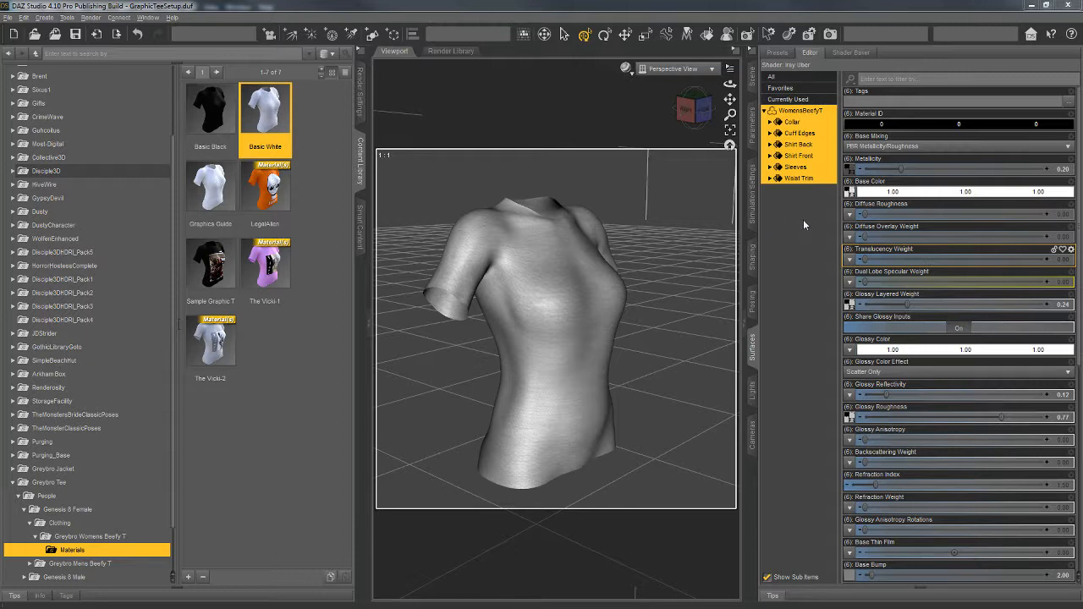
Step: Preview the LegalAlien material on the women's T-shirt from a few angles and reapply Basic White
{"action": "left_click_drag", "start_coordinate": [697, 110], "coordinate": [709, 112]}
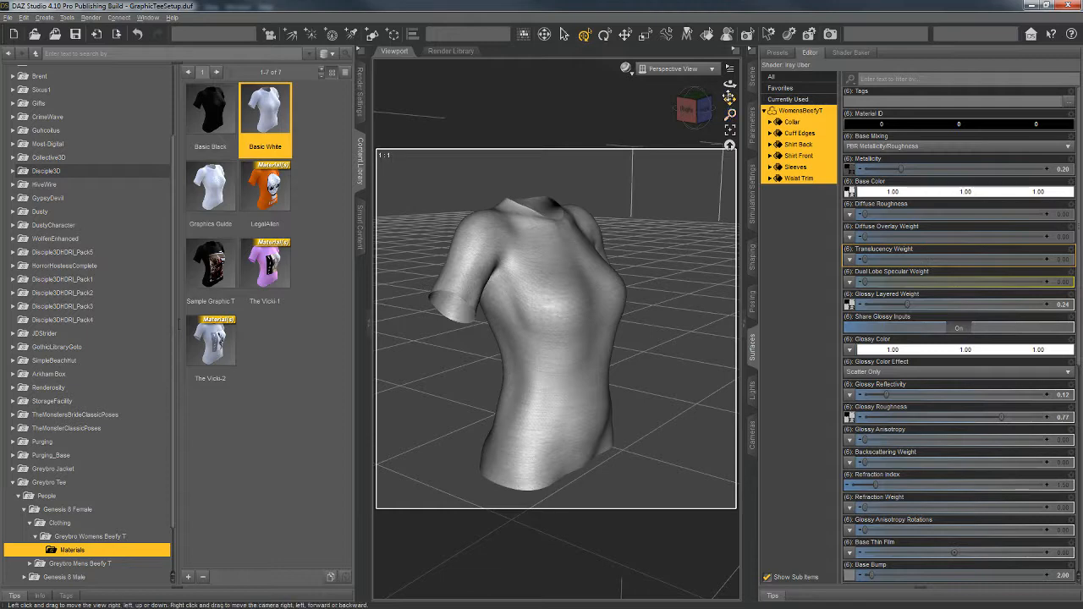
{"action": "left_click_drag", "start_coordinate": [729, 99], "coordinate": [668, 122]}
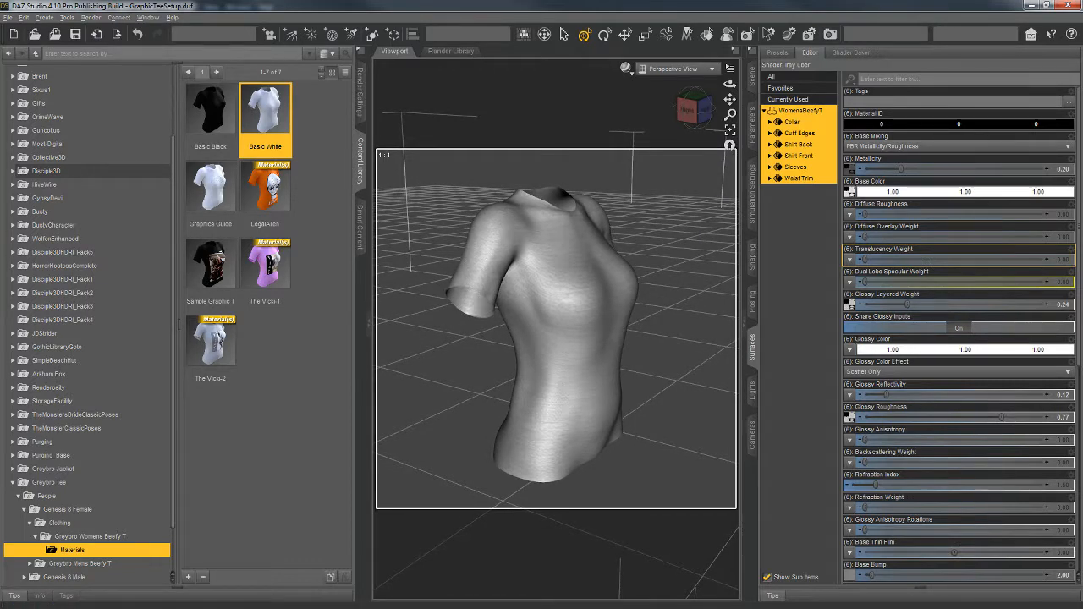
{"action": "double_click", "coordinate": [264, 186]}
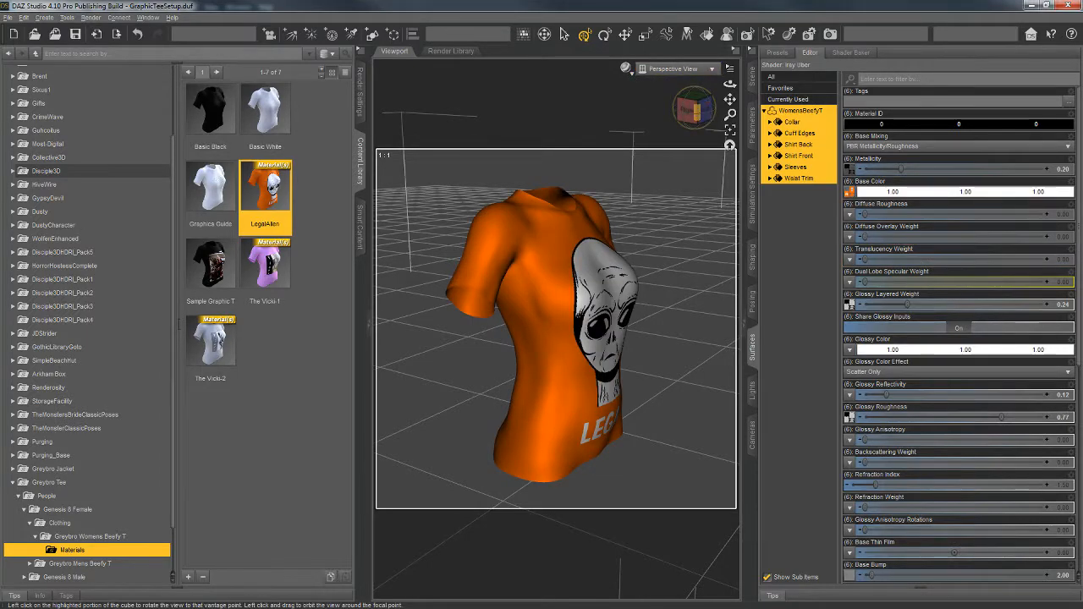
{"action": "mouse_move", "coordinate": [697, 110]}
{"action": "left_mouse_down"}
{"action": "mouse_move", "coordinate": [634, 110]}
{"action": "mouse_move", "coordinate": [750, 110]}
{"action": "mouse_move", "coordinate": [634, 105]}
{"action": "mouse_move", "coordinate": [675, 99]}
{"action": "mouse_move", "coordinate": [701, 117]}
{"action": "left_mouse_up"}
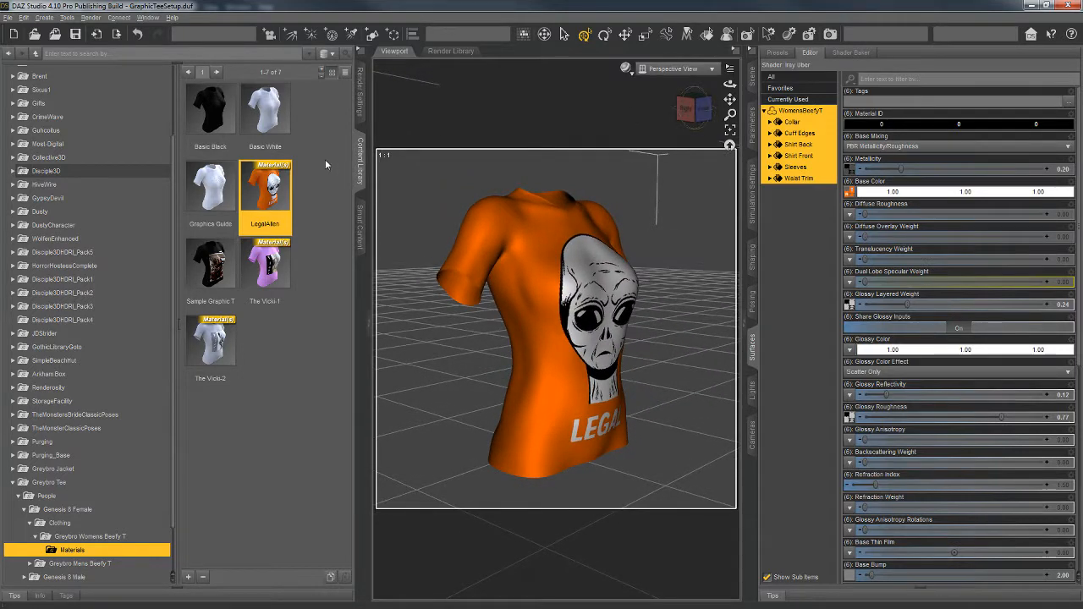
{"action": "left_click", "coordinate": [263, 97]}
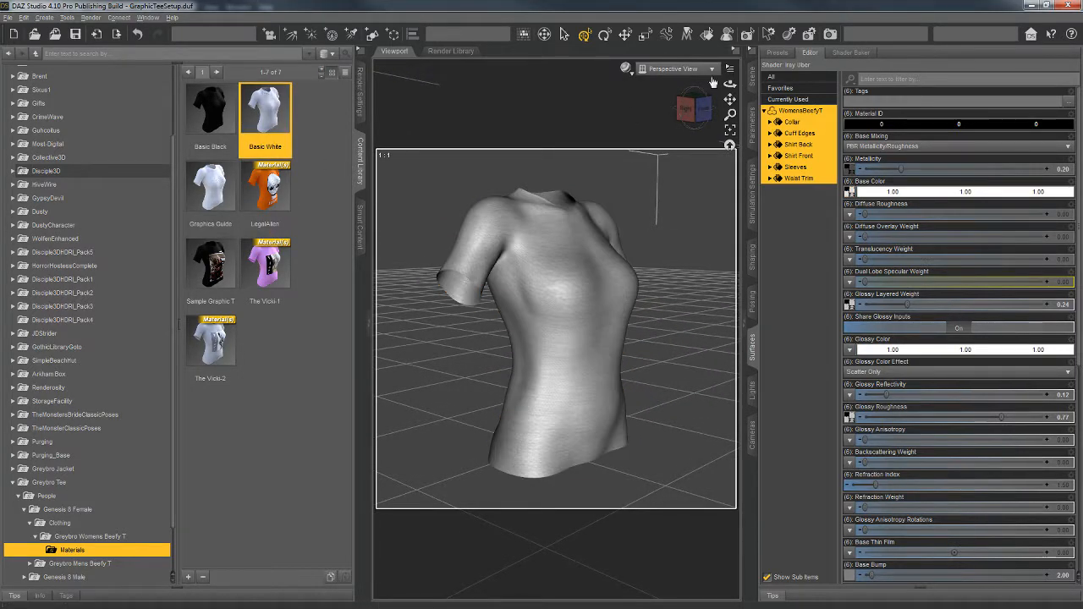
{"action": "left_click_drag", "start_coordinate": [703, 109], "coordinate": [703, 112]}
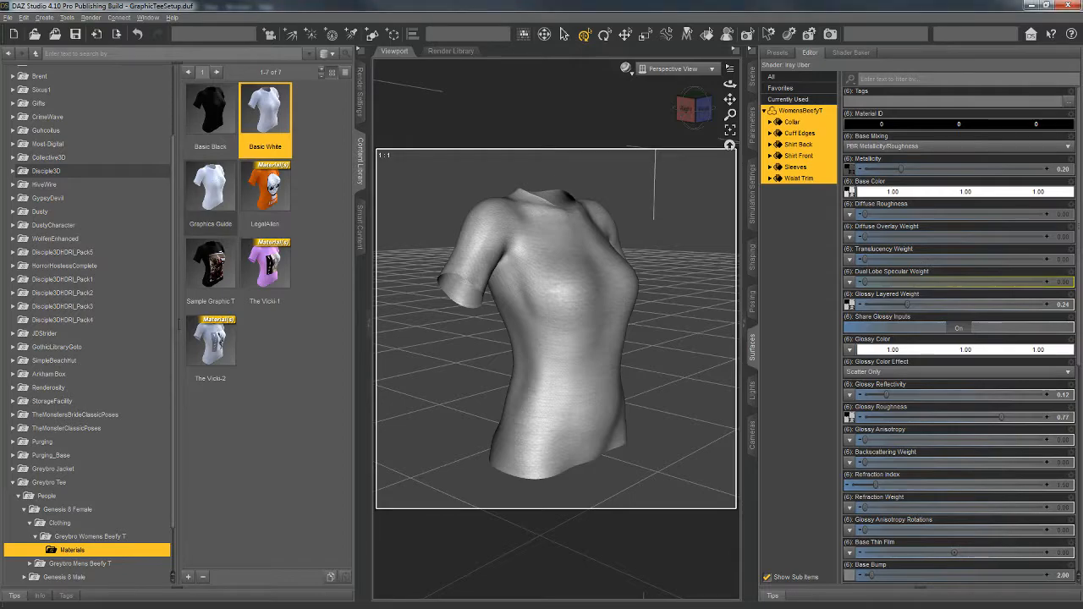
Step: Switch to Photoshop and examine the chest graphic placement guide on the shirt template up close using the Navigator
{"action": "key", "text": "alt+Tab"}
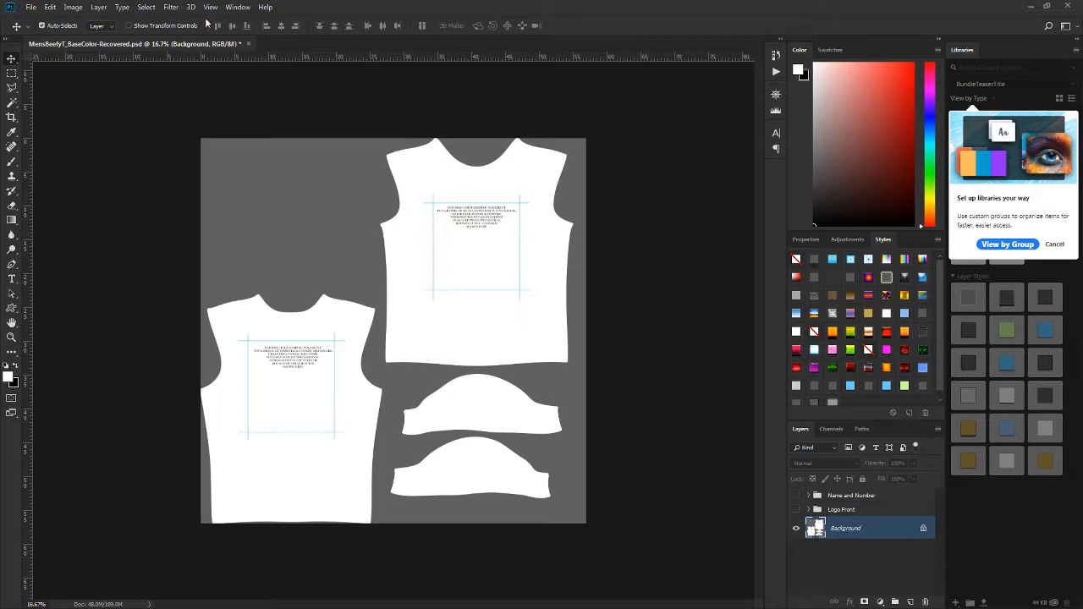
{"action": "left_click", "coordinate": [240, 7]}
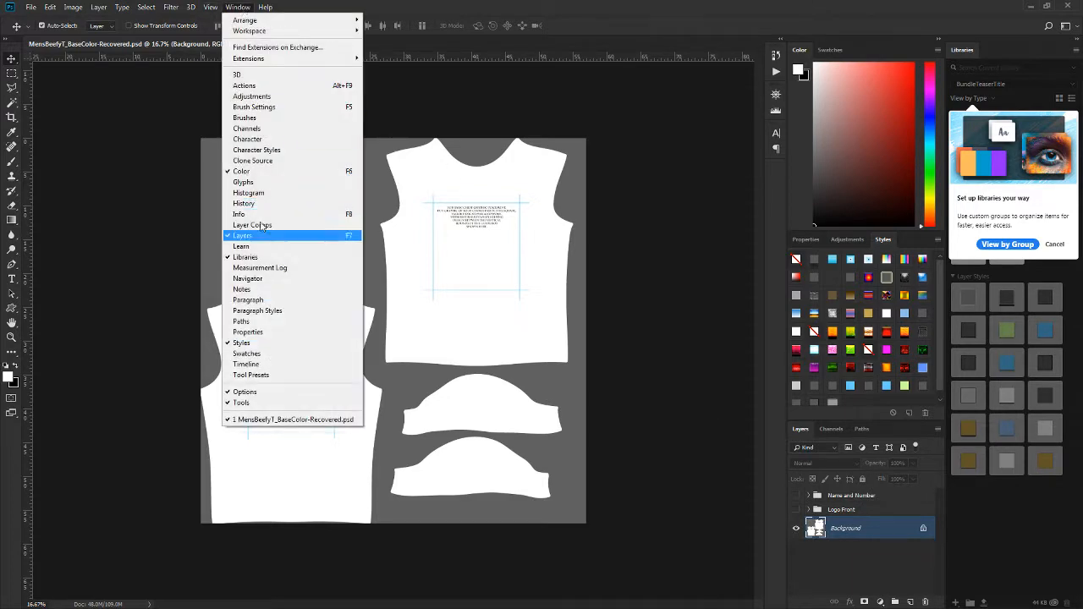
{"action": "left_click", "coordinate": [269, 280]}
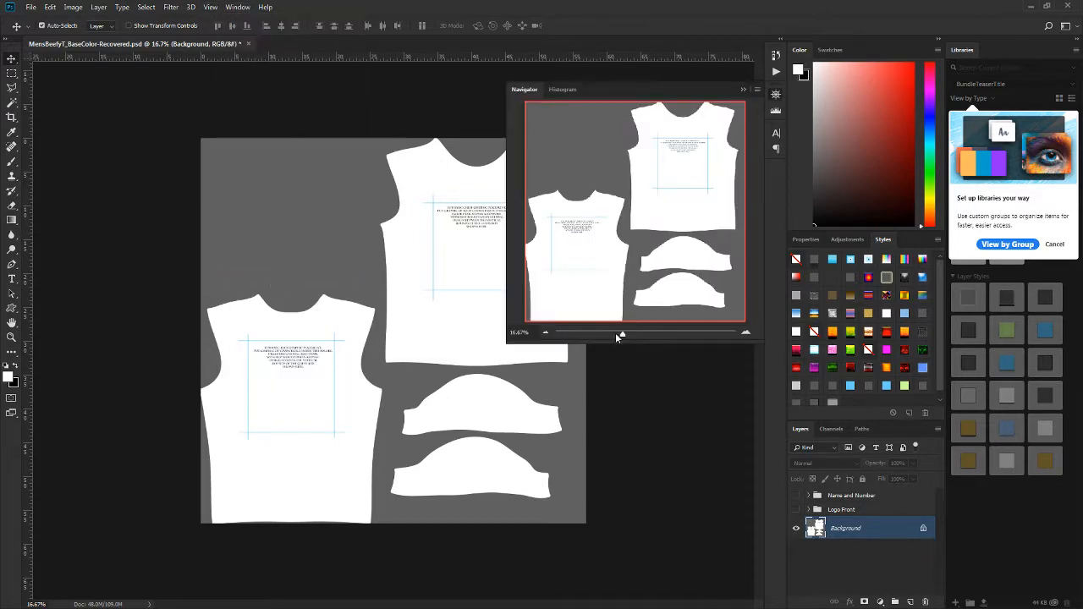
{"action": "left_click_drag", "start_coordinate": [618, 336], "coordinate": [640, 333]}
{"action": "left_click_drag", "start_coordinate": [648, 257], "coordinate": [685, 167]}
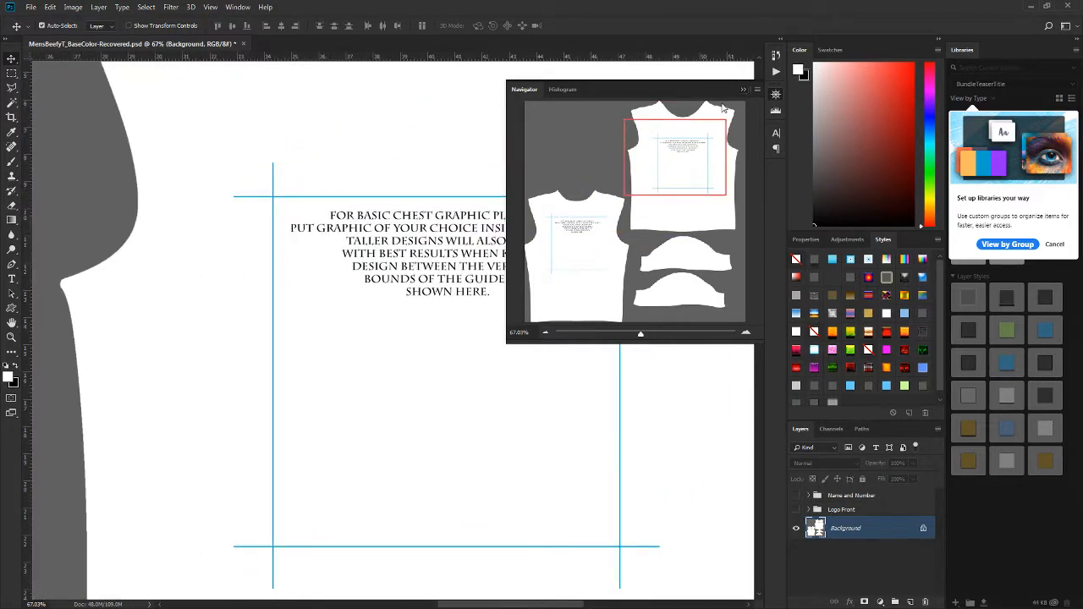
{"action": "left_click", "coordinate": [744, 90]}
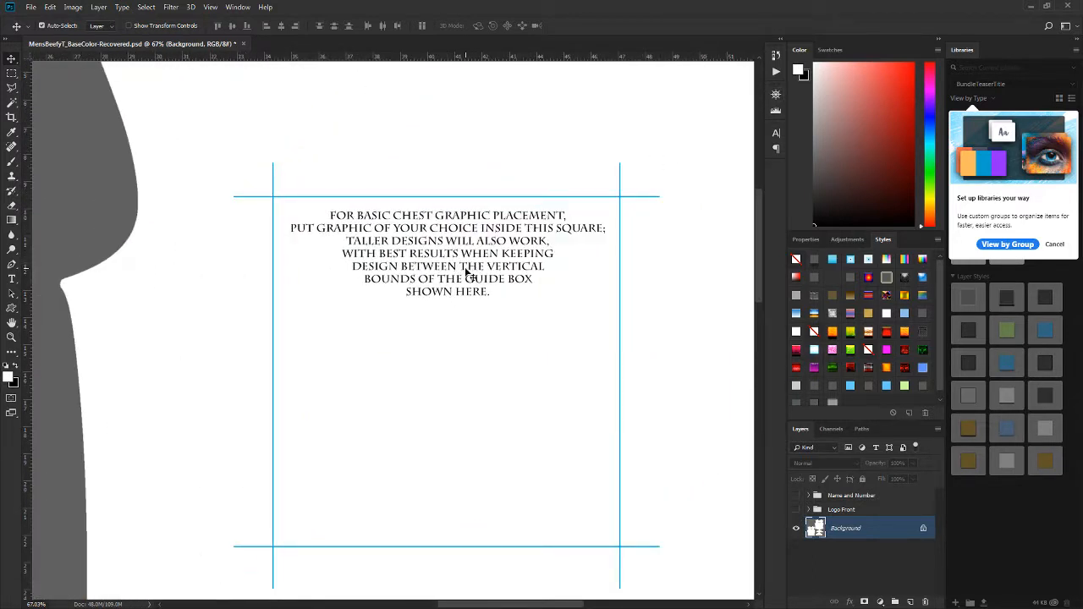
Step: Examine the back graphic placement guide on the shirt template and compare it with the chest guide
{"action": "left_click_drag", "start_coordinate": [416, 312], "coordinate": [571, 84]}
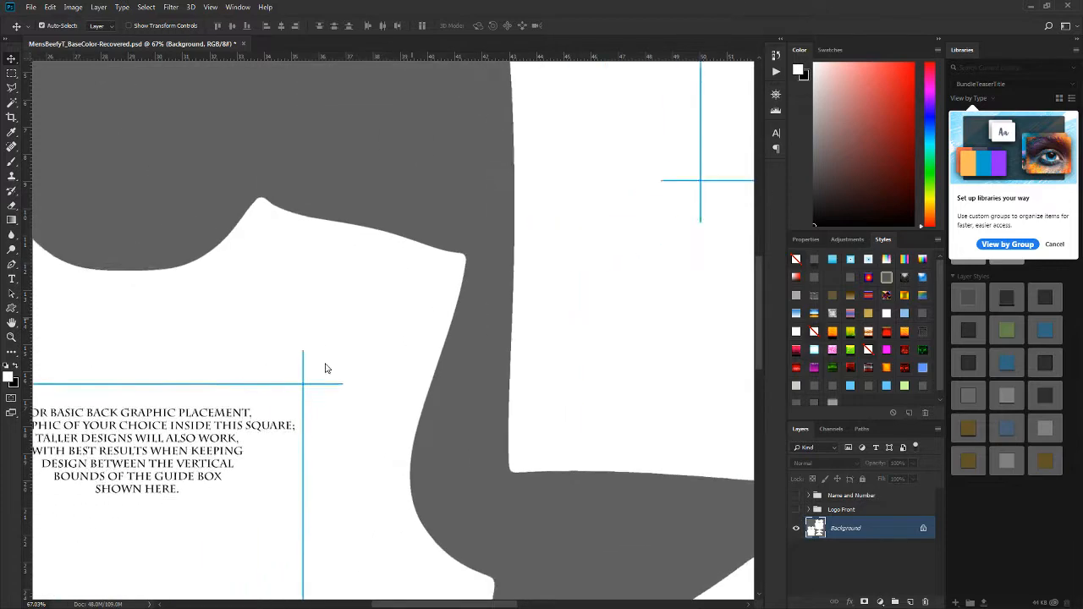
{"action": "left_click_drag", "start_coordinate": [193, 495], "coordinate": [111, 402]}
{"action": "left_click_drag", "start_coordinate": [365, 280], "coordinate": [474, 252]}
{"action": "left_click_drag", "start_coordinate": [320, 273], "coordinate": [351, 266]}
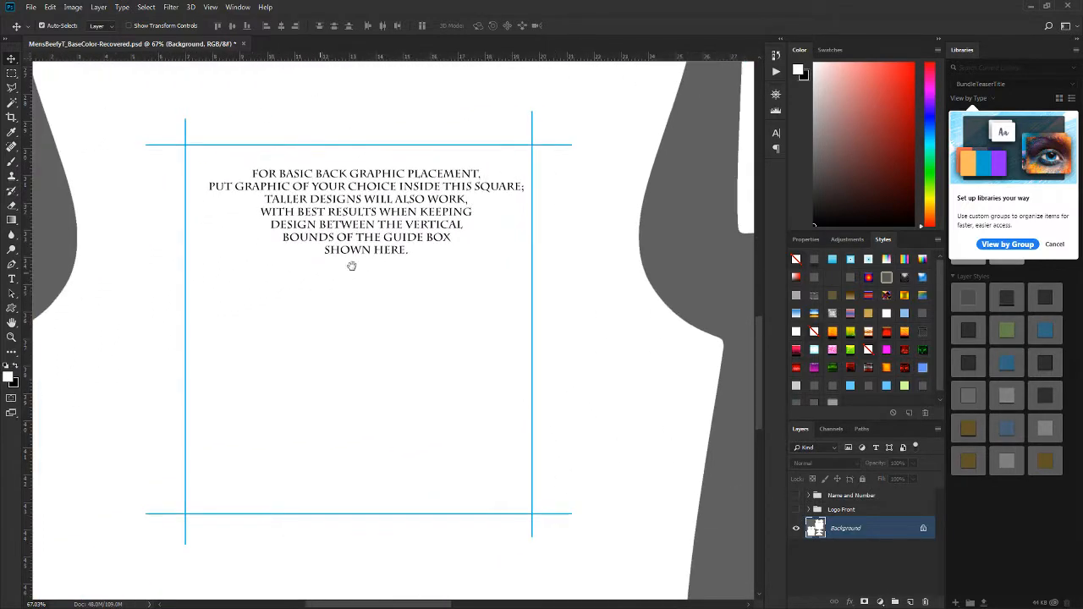
{"action": "left_click_drag", "start_coordinate": [446, 236], "coordinate": [344, 260]}
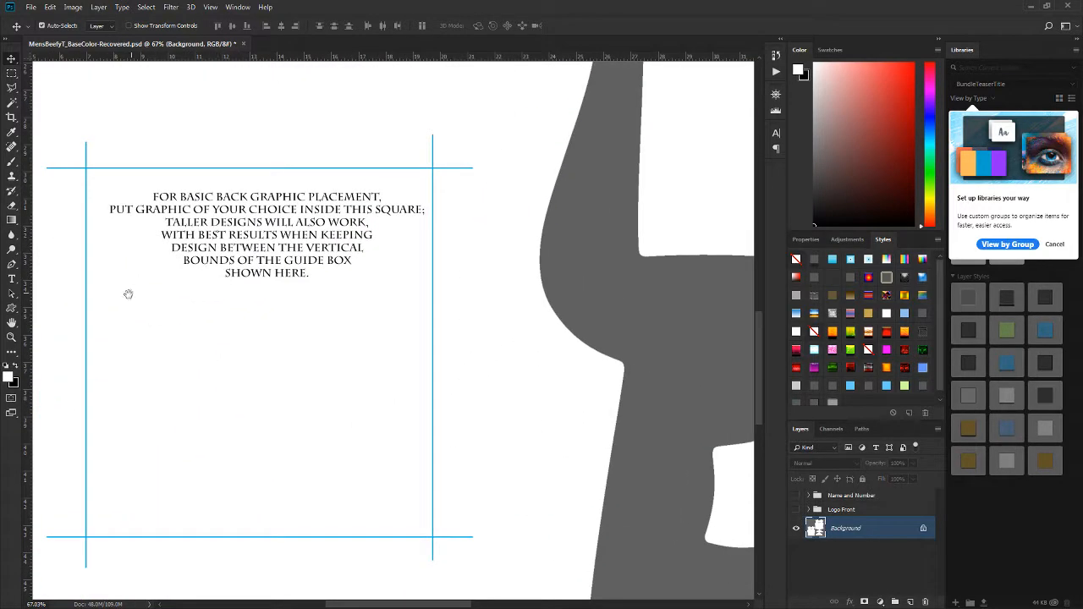
{"action": "left_click_drag", "start_coordinate": [732, 131], "coordinate": [211, 473]}
{"action": "left_click_drag", "start_coordinate": [654, 168], "coordinate": [587, 387]}
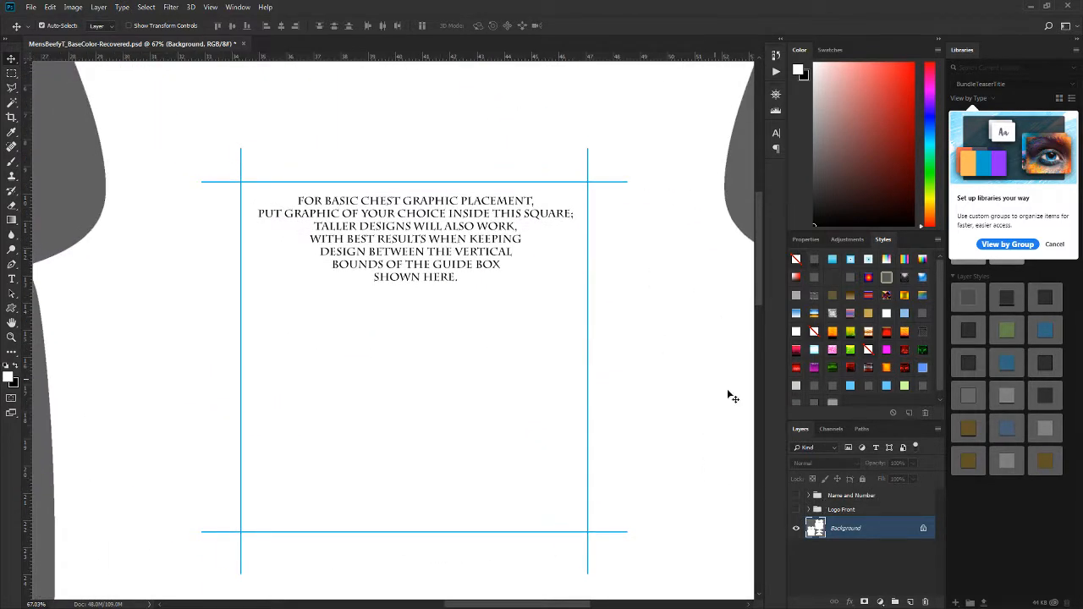
{"action": "key", "text": "ctrl+0"}
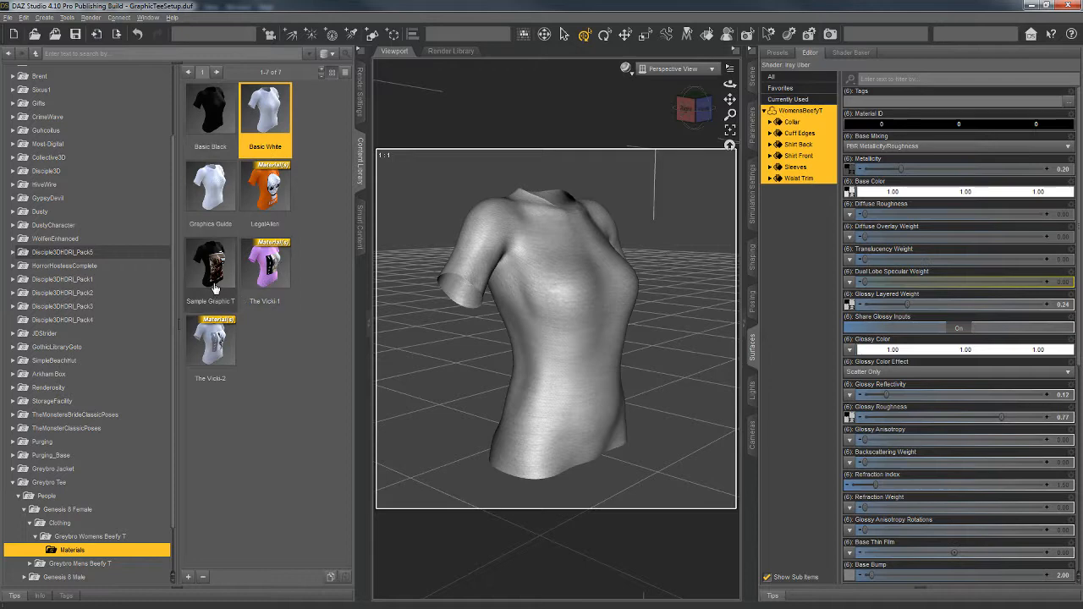
Step: Return to DAZ Studio, show the Genesis 8 Female figure in the scene, and hide it again
{"action": "mouse_move", "coordinate": [216, 292]}
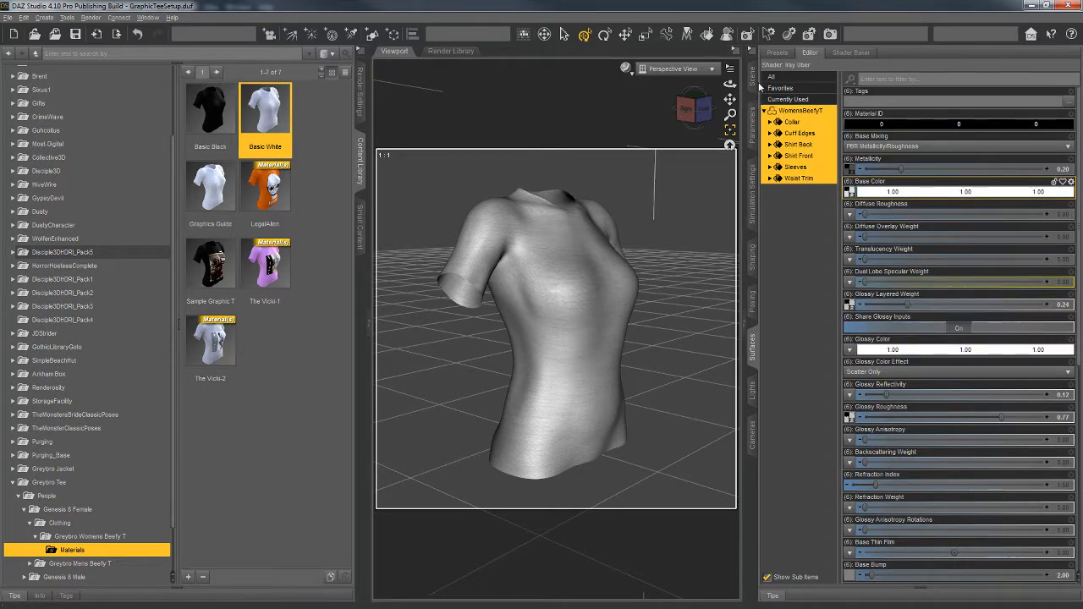
{"action": "left_click", "coordinate": [757, 78]}
{"action": "left_click", "coordinate": [819, 94]}
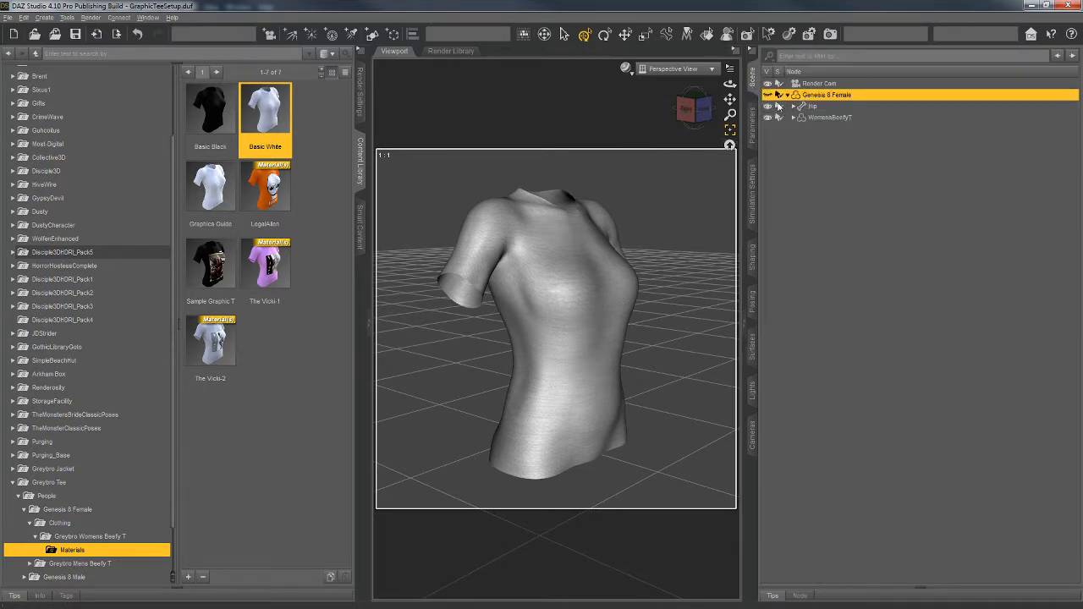
{"action": "left_click", "coordinate": [767, 94]}
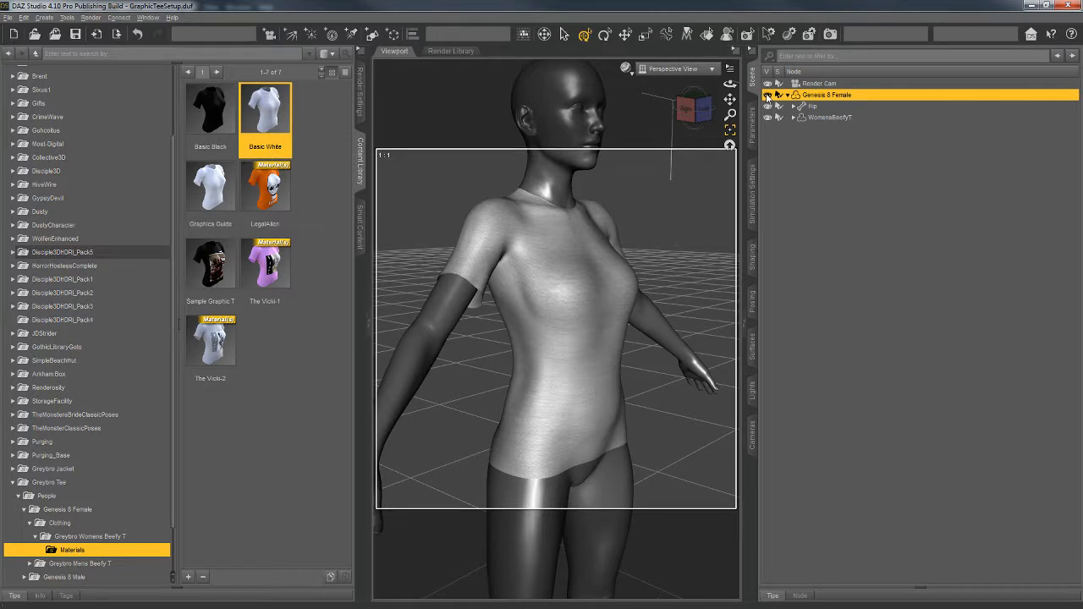
{"action": "left_click", "coordinate": [768, 95]}
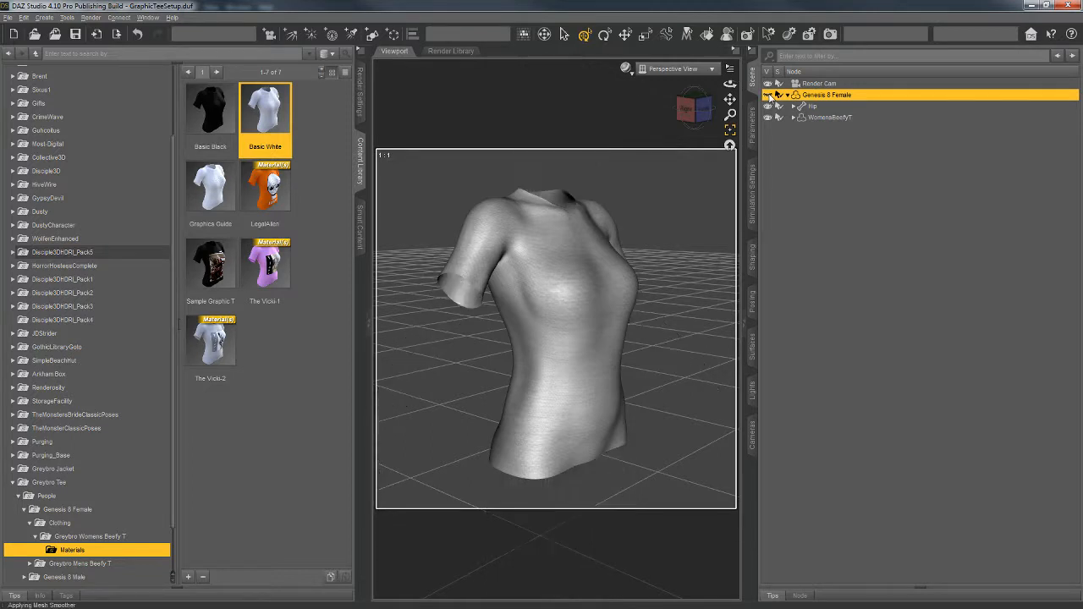
Step: Select the WomensBeefyT shirt and set the Diffuse Overlay Weight of all its surfaces to 0.23
{"action": "left_click", "coordinate": [831, 119]}
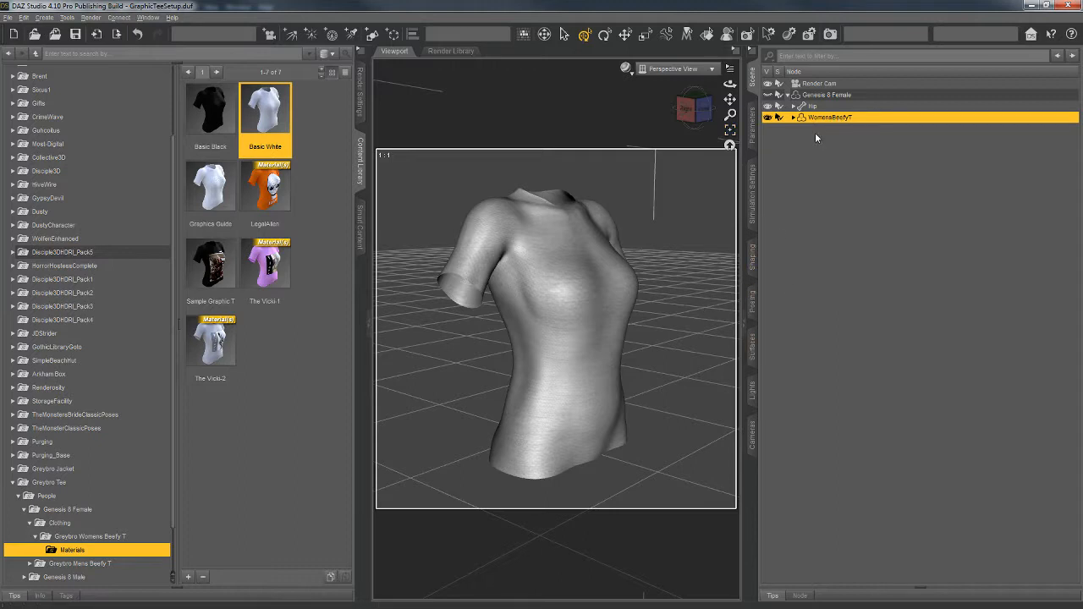
{"action": "left_click", "coordinate": [754, 353]}
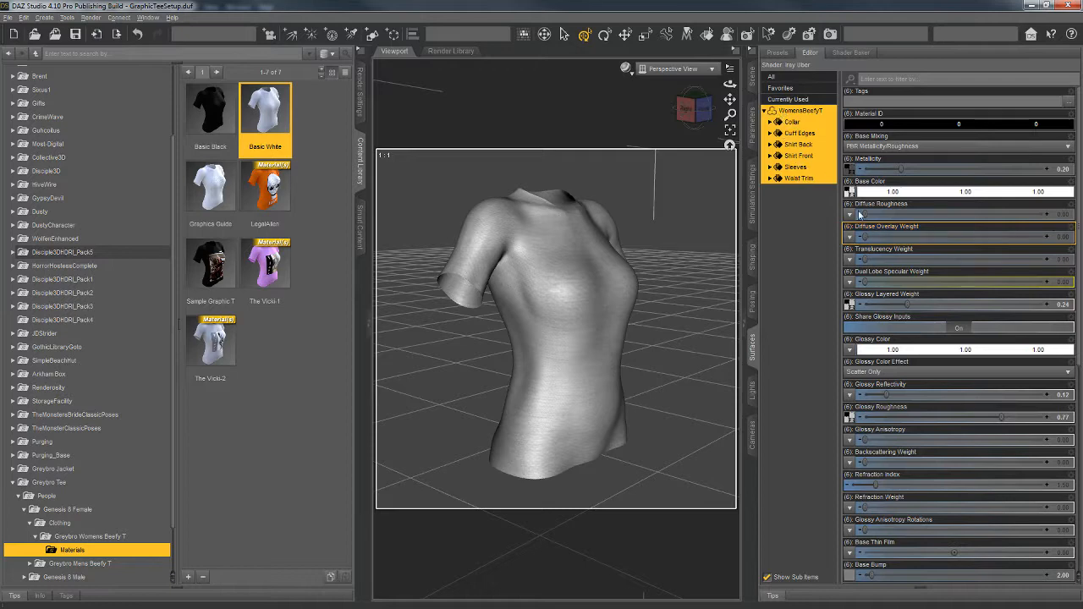
{"action": "mouse_move", "coordinate": [850, 192]}
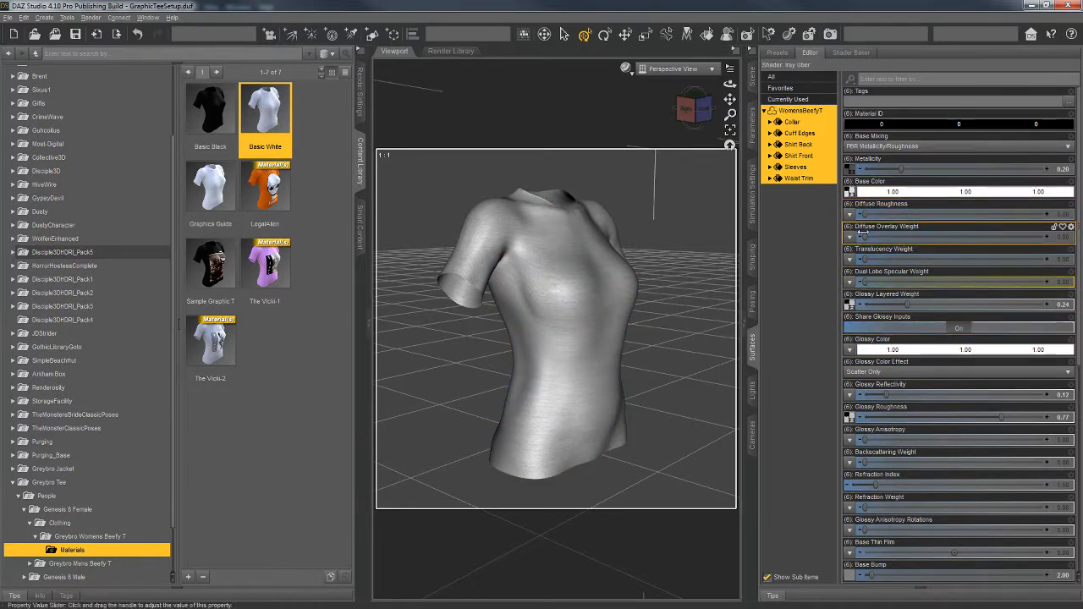
{"action": "left_click_drag", "start_coordinate": [865, 236], "coordinate": [906, 237]}
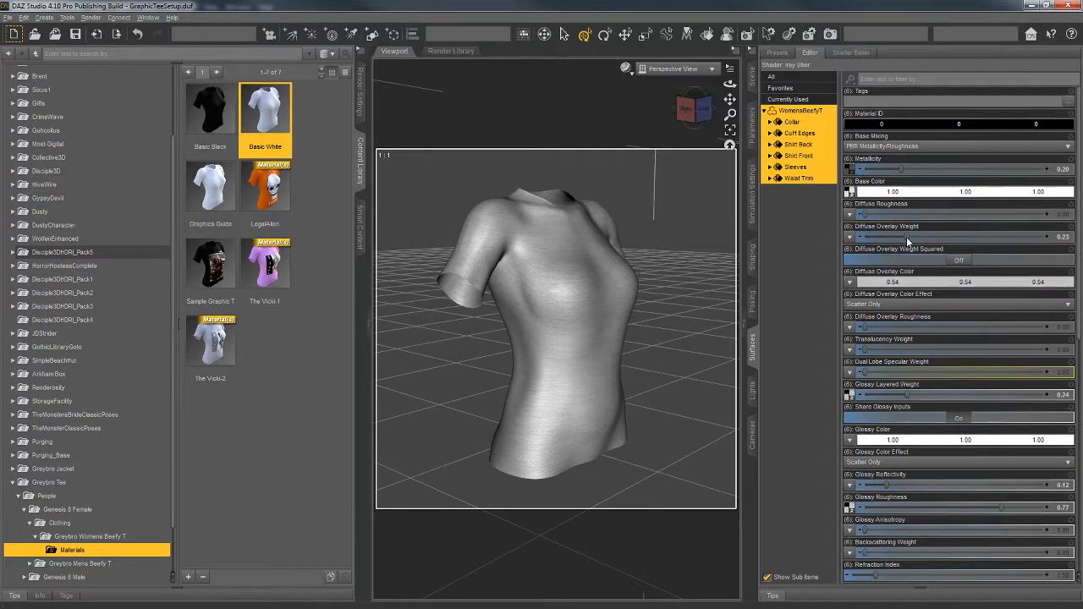
Step: Set the shirt's Diffuse Overlay Color to the bright orange basic color
{"action": "left_click", "coordinate": [910, 281]}
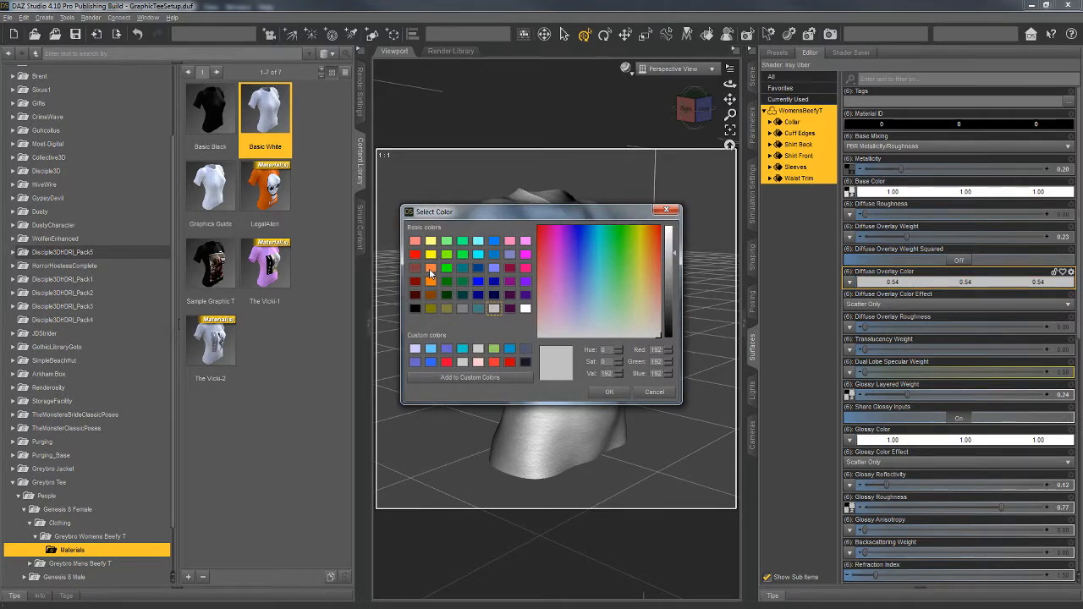
{"action": "left_click", "coordinate": [431, 281]}
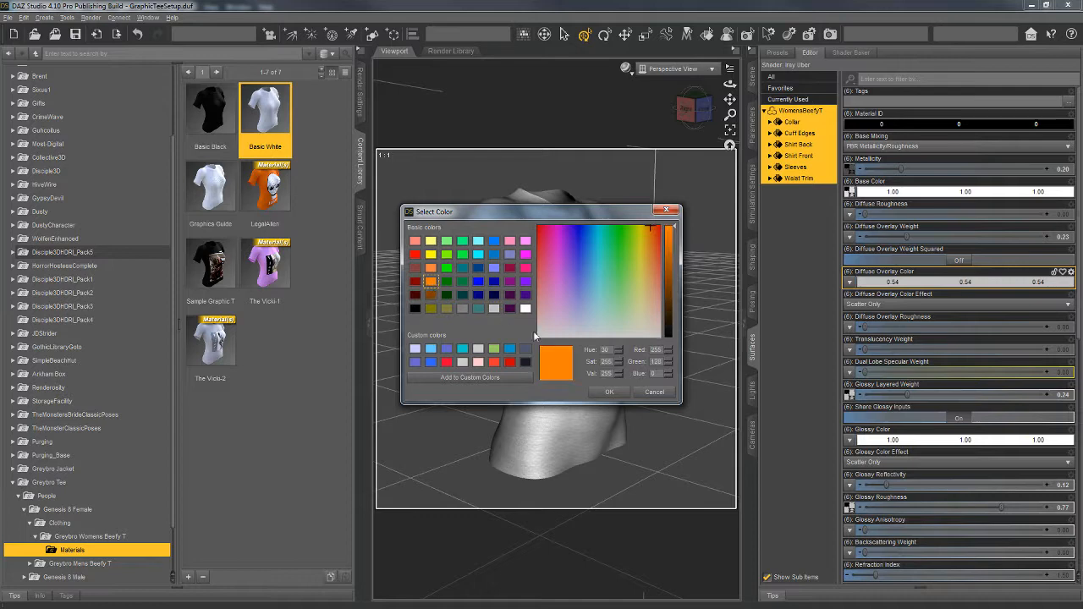
{"action": "left_click", "coordinate": [609, 392]}
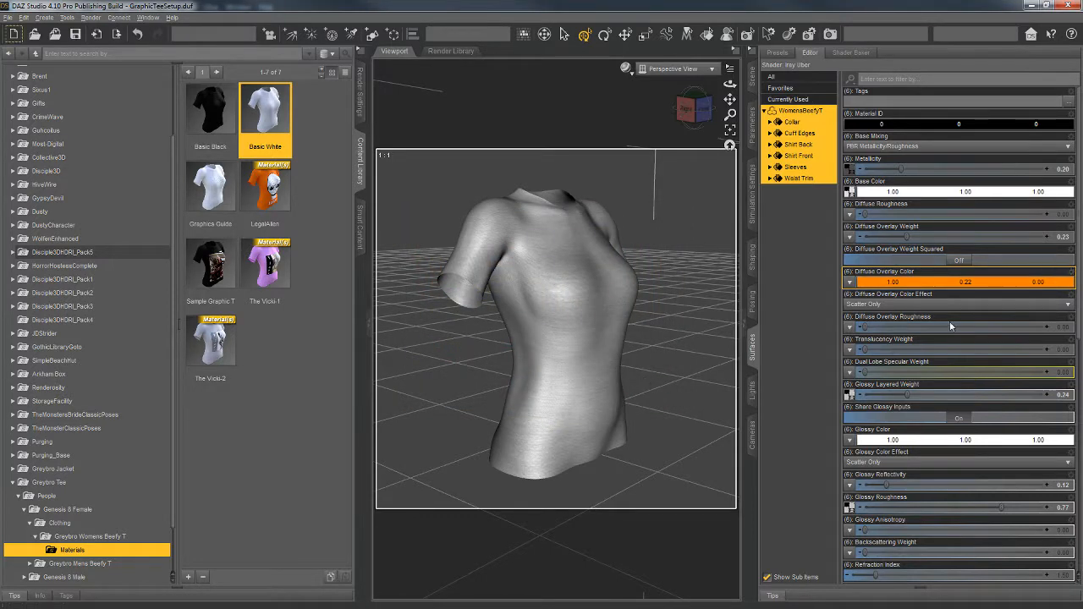
Step: Look through the Render Cam and set the viewport draw style to NVIDIA Iray
{"action": "left_click", "coordinate": [626, 68]}
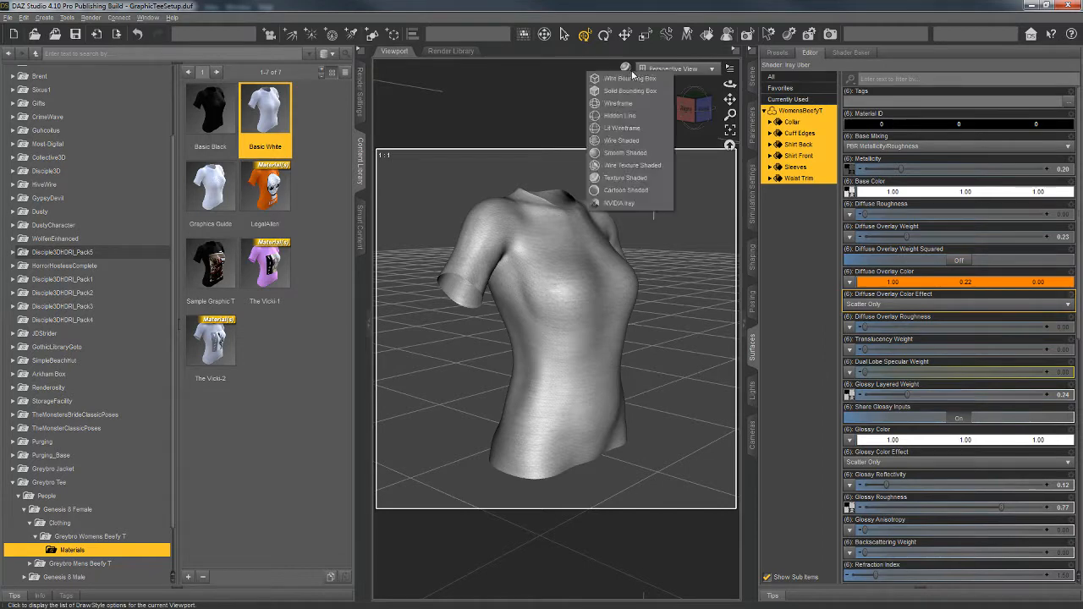
{"action": "left_click", "coordinate": [675, 68]}
{"action": "left_click", "coordinate": [677, 68]}
{"action": "left_click", "coordinate": [672, 159]}
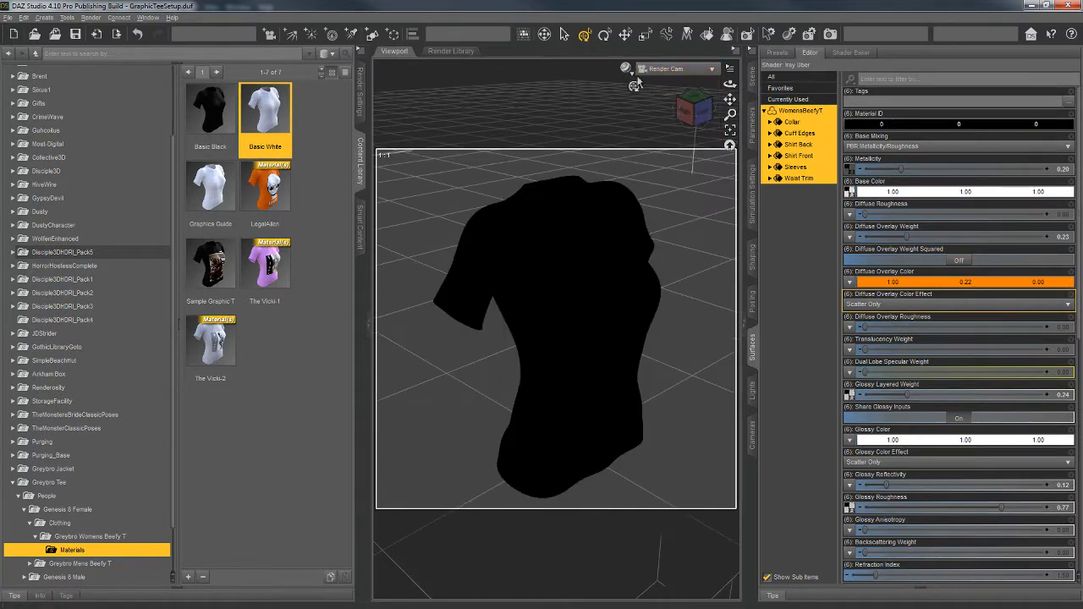
{"action": "left_click", "coordinate": [627, 69]}
{"action": "left_click", "coordinate": [624, 205]}
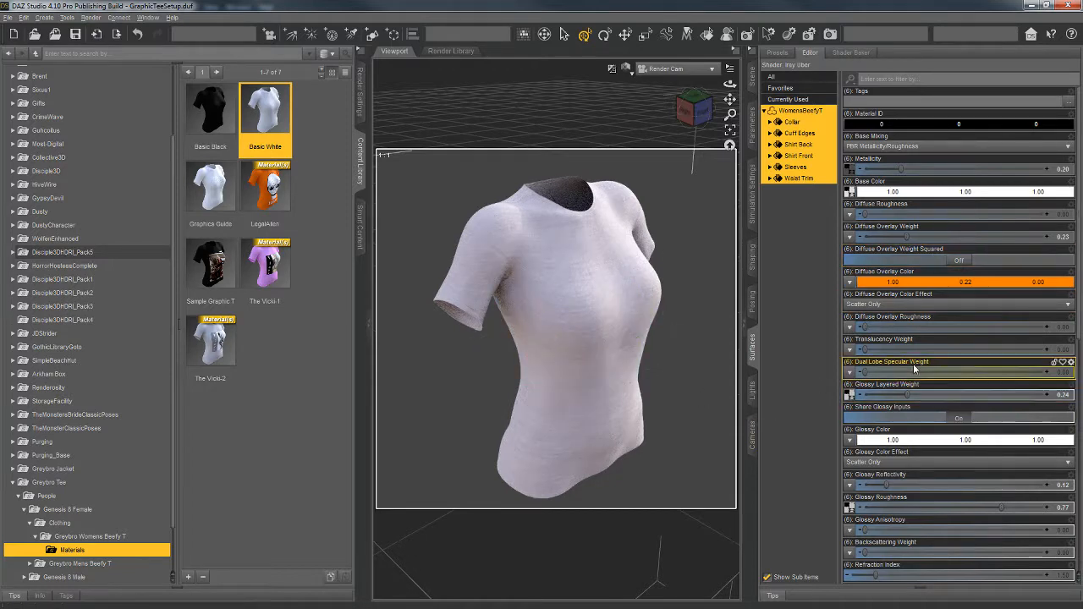
Step: Compare Diffuse Overlay Weight values of 1.00 and 0.23 on the shirt, leaving the weight at 1.00
{"action": "mouse_move", "coordinate": [862, 327]}
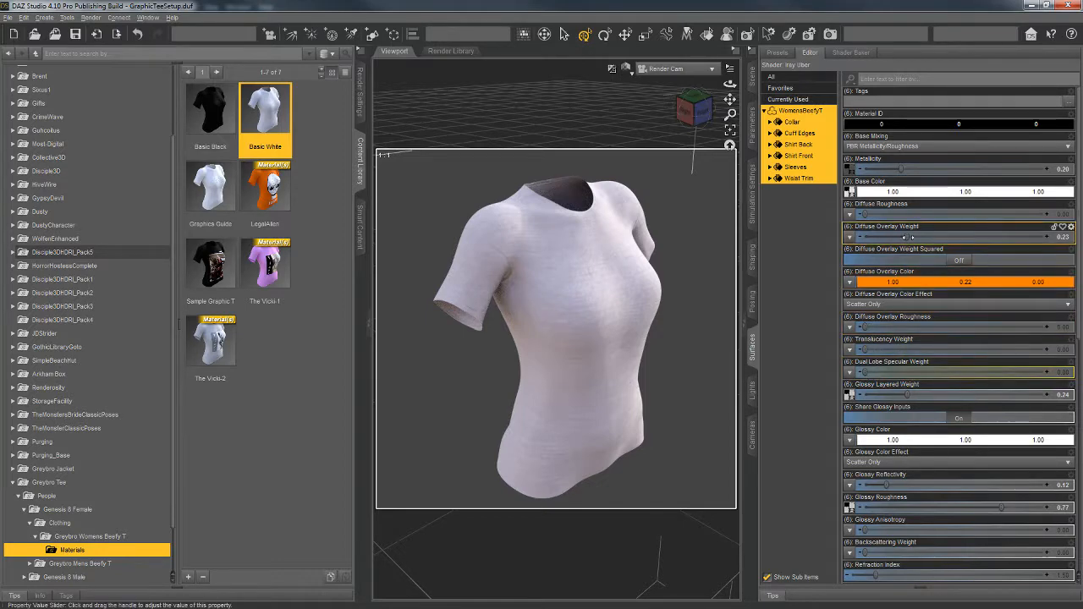
{"action": "left_click_drag", "start_coordinate": [910, 238], "coordinate": [1074, 239]}
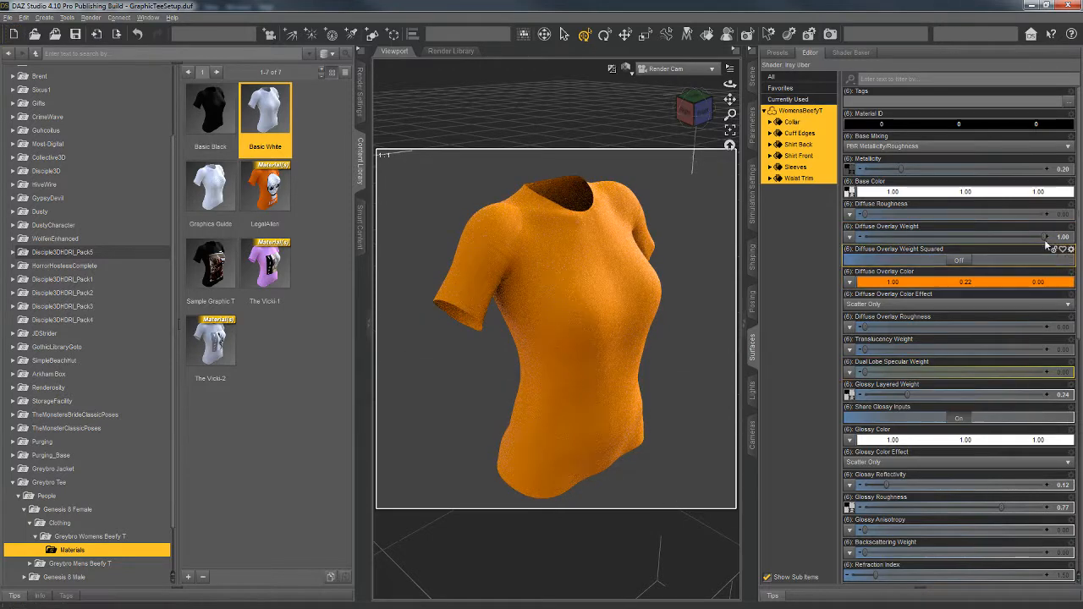
{"action": "left_click_drag", "start_coordinate": [1043, 236], "coordinate": [907, 237]}
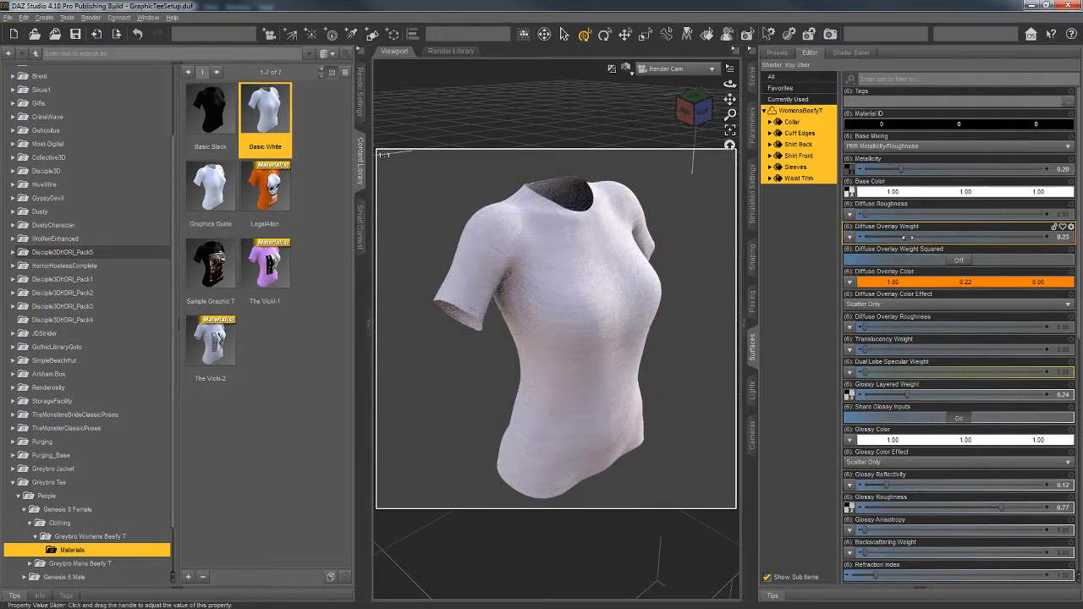
{"action": "left_click_drag", "start_coordinate": [907, 237], "coordinate": [1053, 237]}
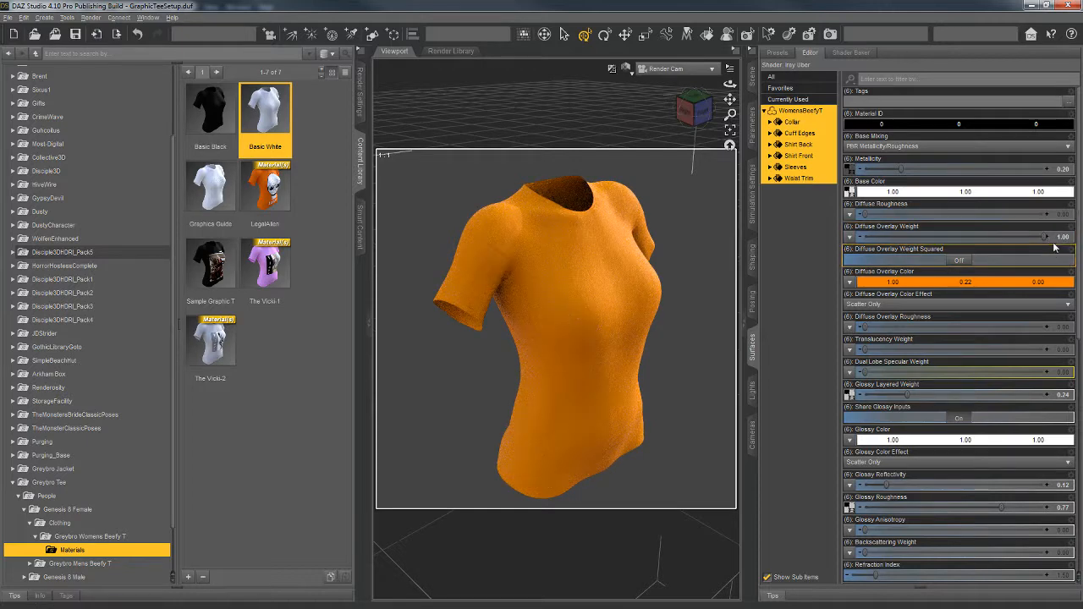
Step: Try the bright green basic color and a blue custom color as the shirt's Diffuse Overlay Color
{"action": "left_click", "coordinate": [895, 282]}
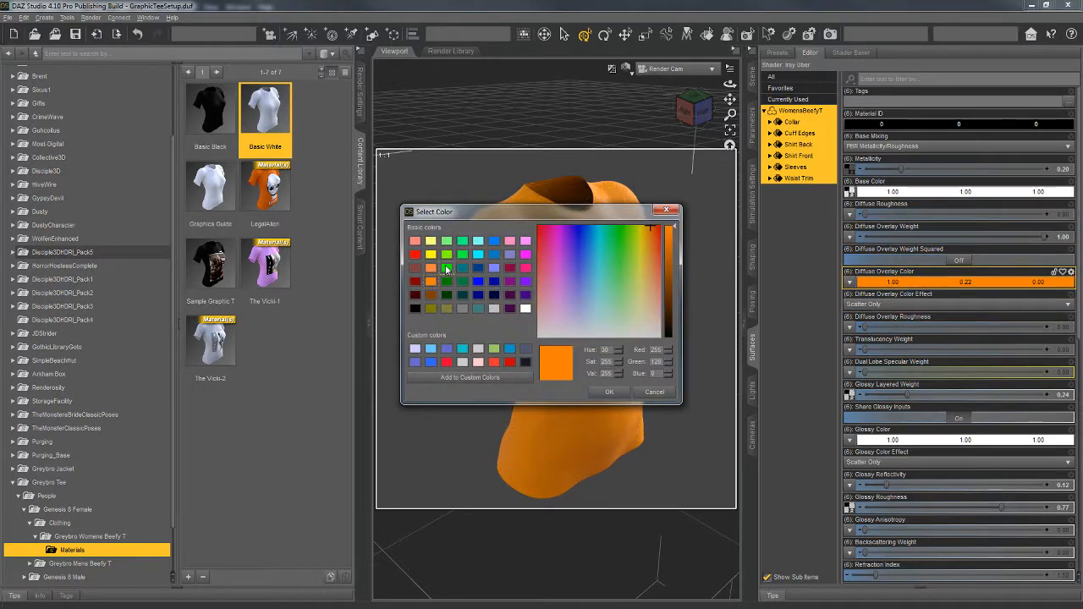
{"action": "left_click", "coordinate": [446, 268]}
{"action": "left_click", "coordinate": [609, 391]}
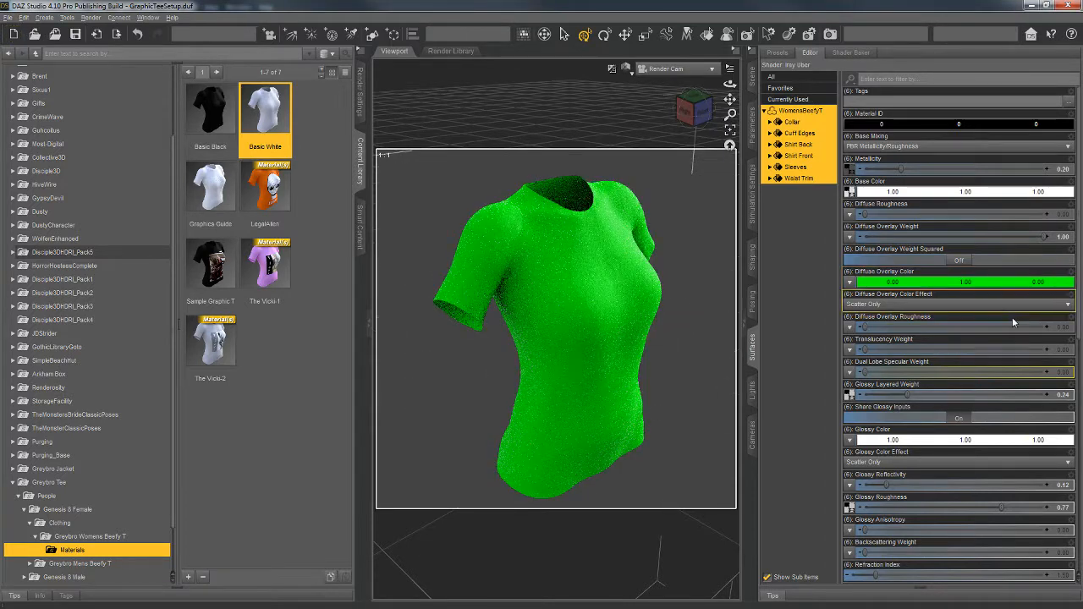
{"action": "left_click", "coordinate": [920, 281]}
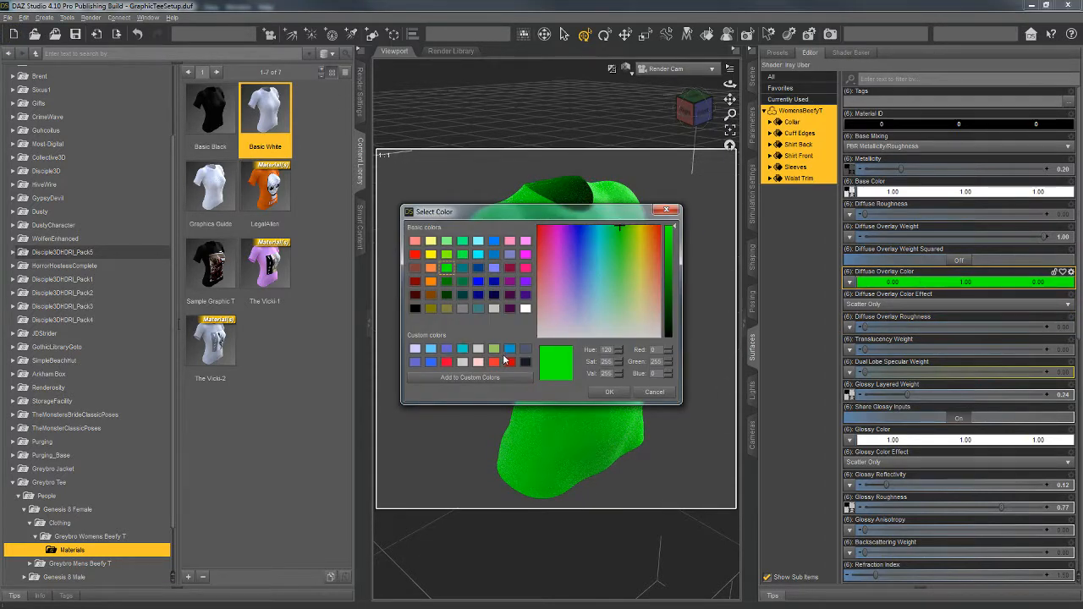
{"action": "left_click", "coordinate": [510, 349]}
{"action": "left_click", "coordinate": [609, 392]}
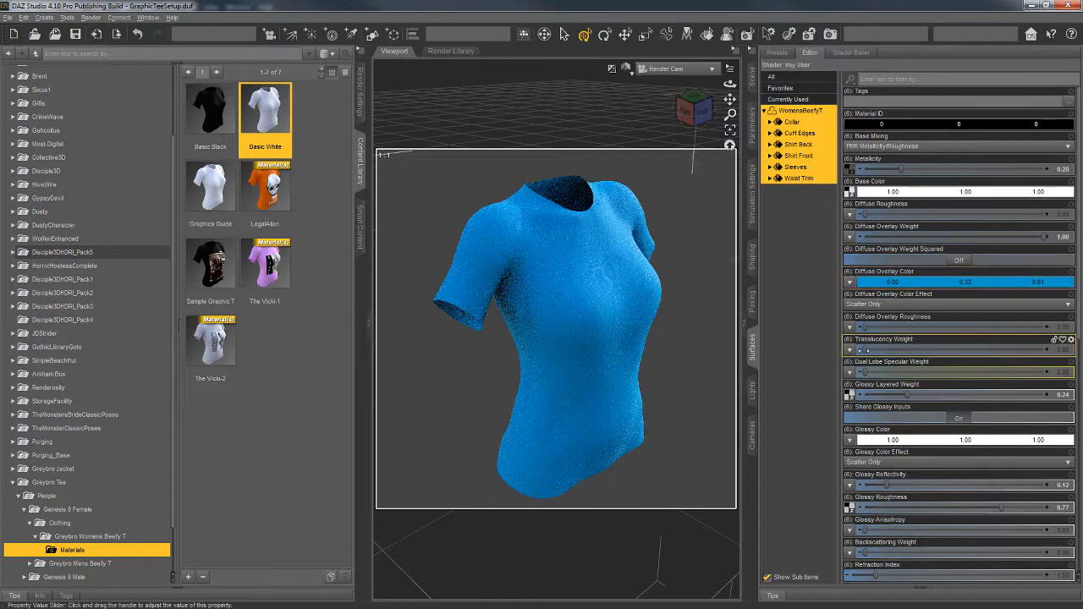
Step: Set the Diffuse Overlay Color of all shirt surfaces to a muted olive of 0.22, 0.22, 0.048
{"action": "left_click", "coordinate": [918, 283]}
{"action": "left_click", "coordinate": [431, 308]}
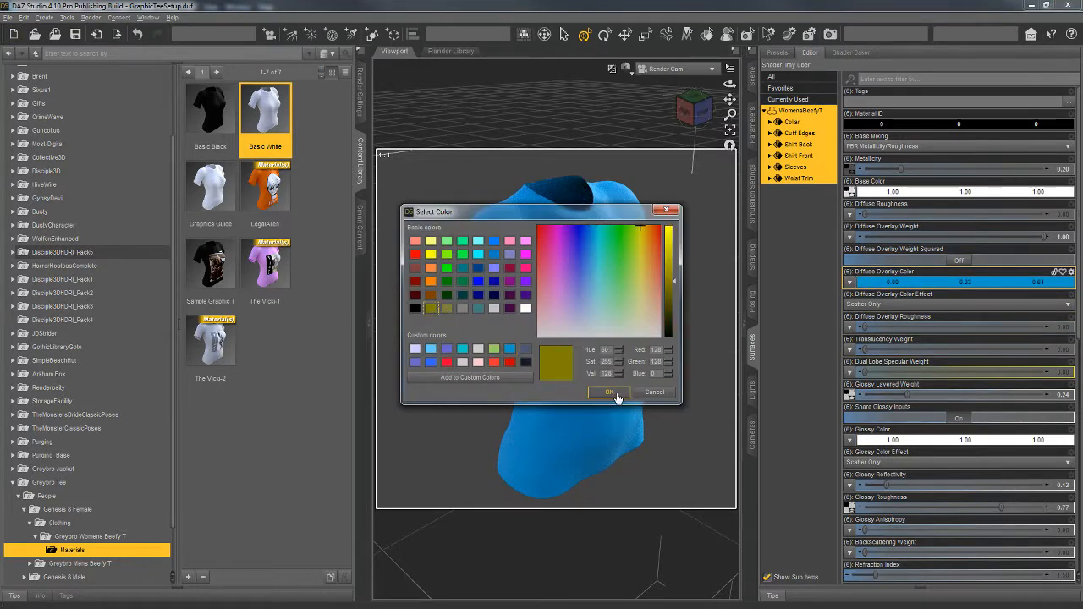
{"action": "left_click", "coordinate": [610, 393]}
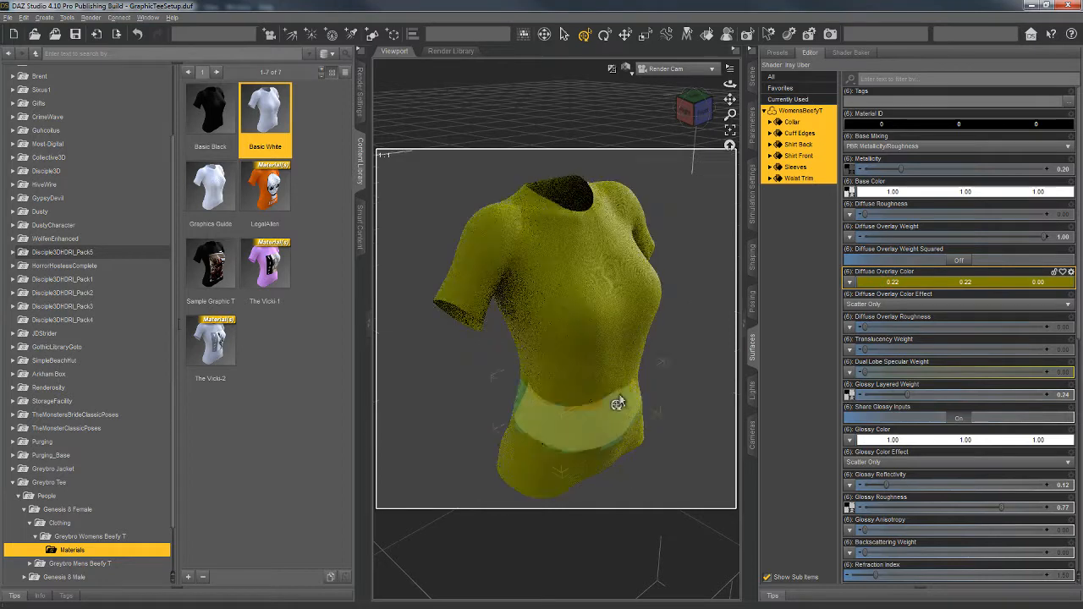
{"action": "left_click", "coordinate": [918, 283]}
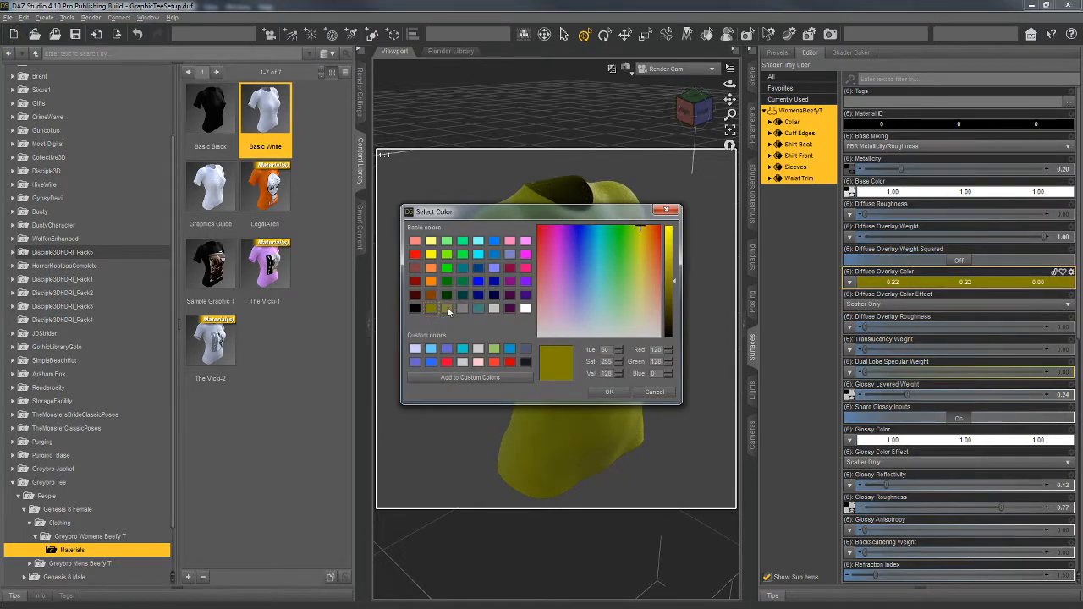
{"action": "left_click", "coordinate": [640, 282]}
{"action": "left_click", "coordinate": [614, 394]}
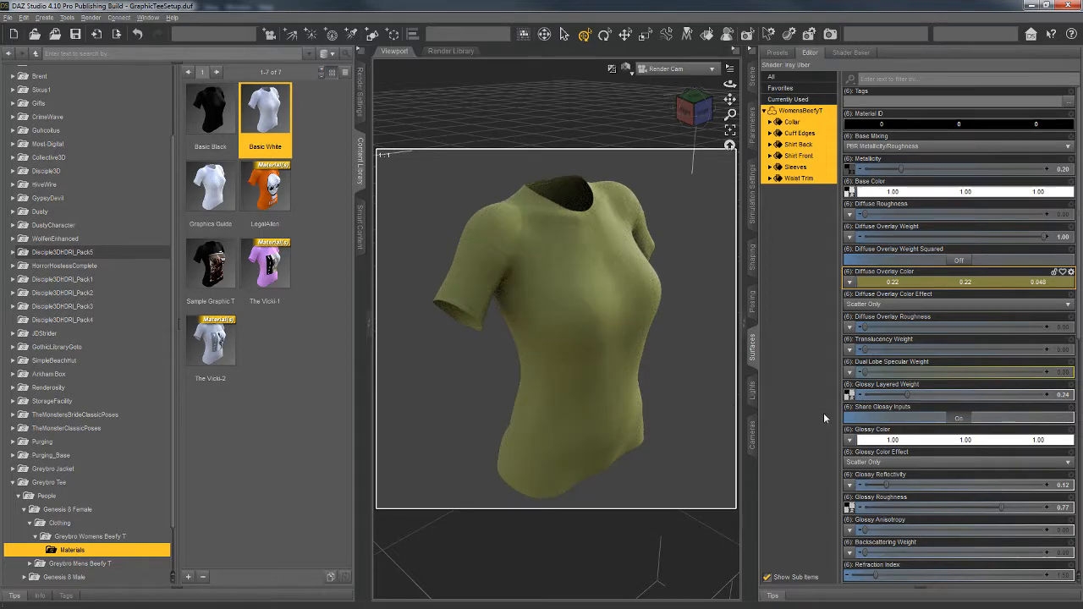
Step: Save the shirt's look as a Material(s) Preset named Olive Drab in the Materials folder, including all six surfaces
{"action": "left_click", "coordinate": [189, 576]}
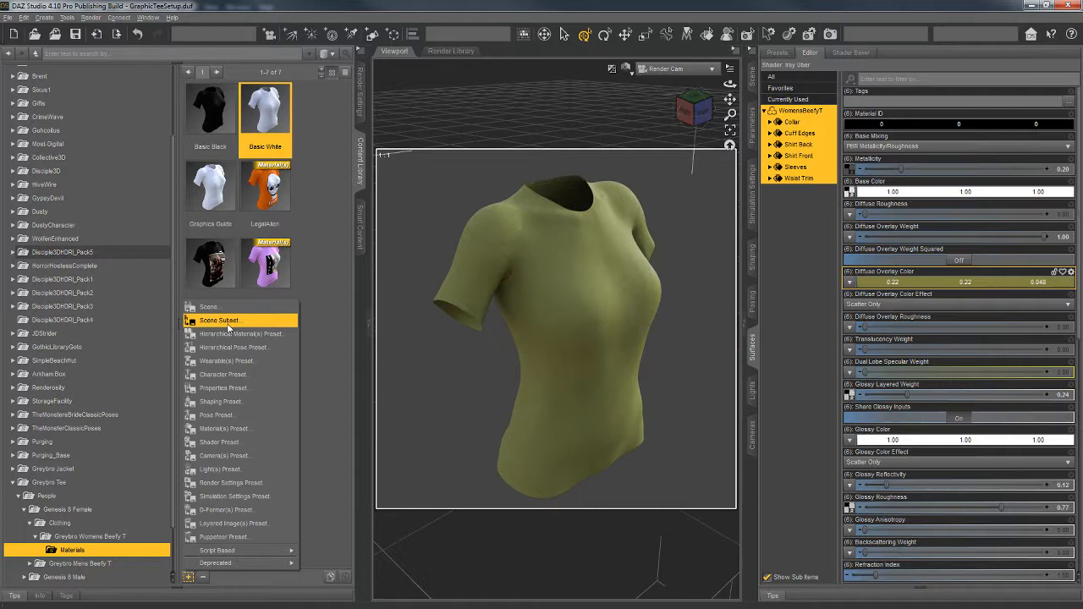
{"action": "left_click", "coordinate": [226, 430]}
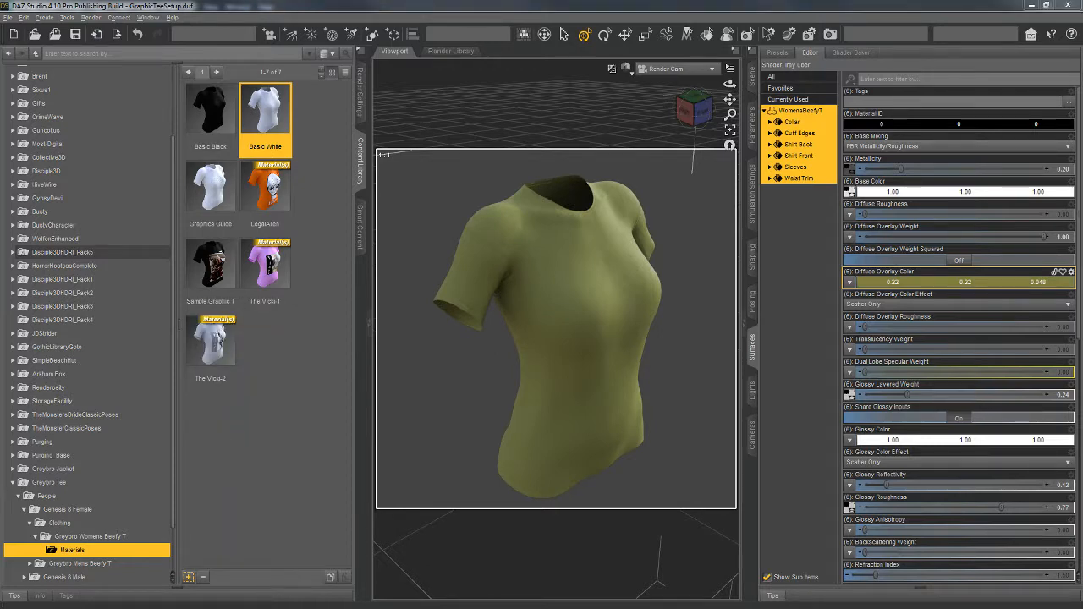
{"action": "left_click_drag", "start_coordinate": [0, 93], "coordinate": [529, 74]}
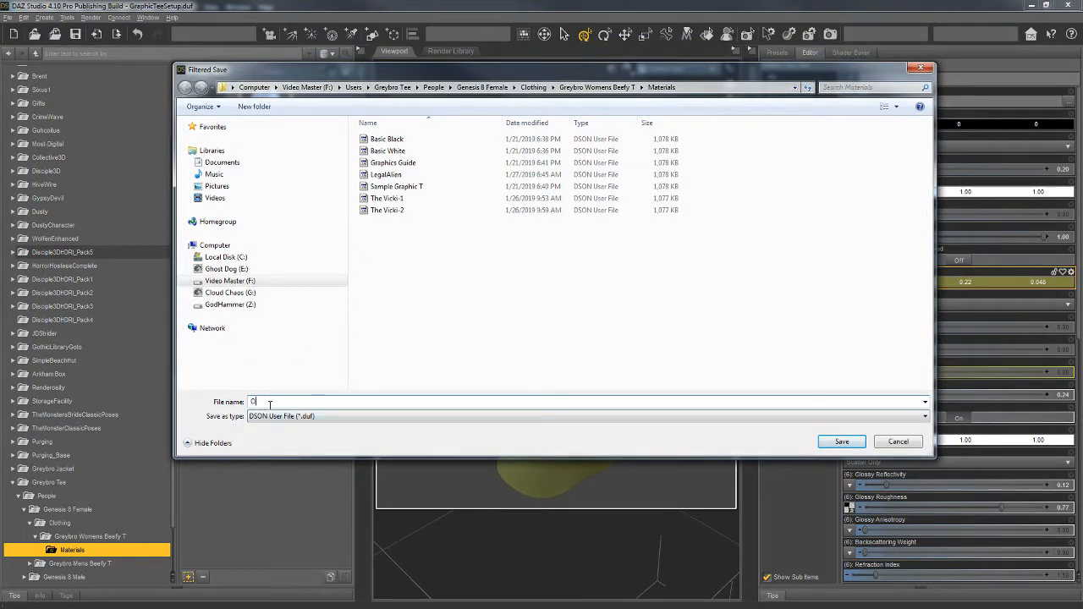
{"action": "type", "text": "b"}
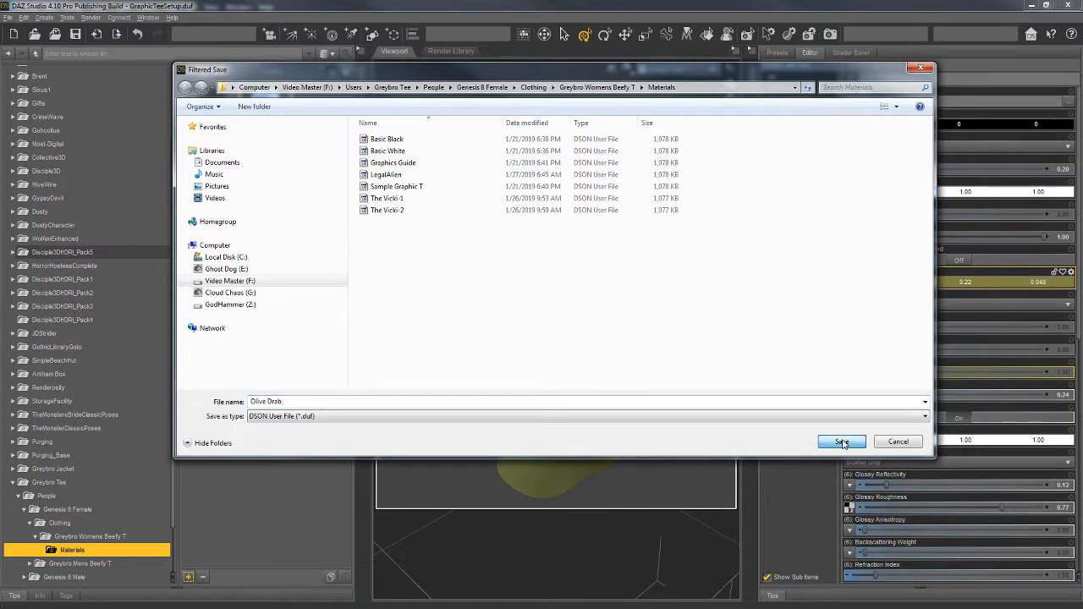
{"action": "left_click_drag", "start_coordinate": [251, 401], "coordinate": [280, 404]}
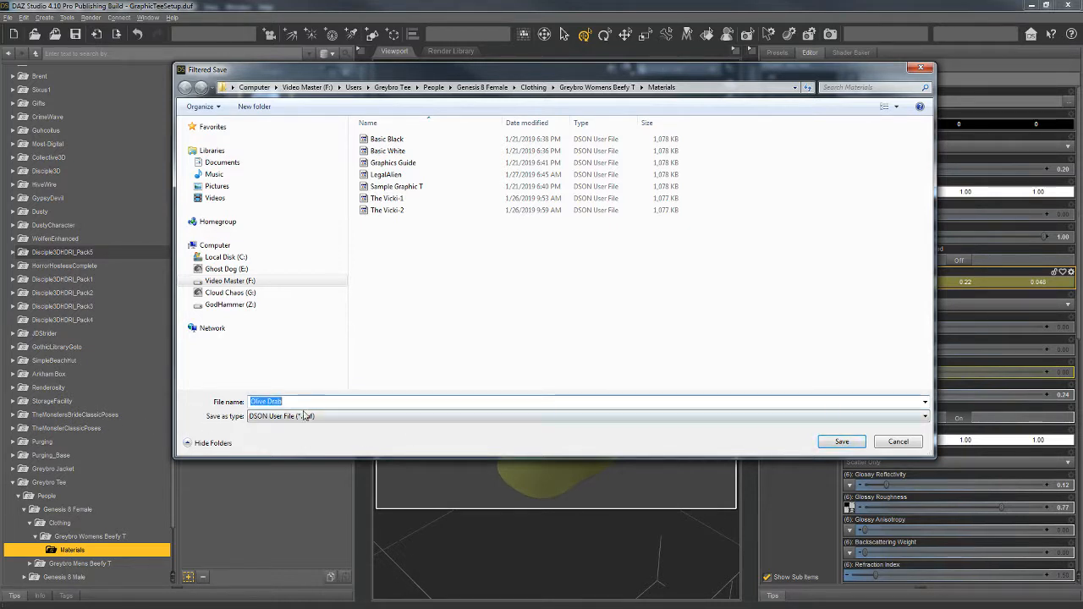
{"action": "left_click", "coordinate": [842, 440]}
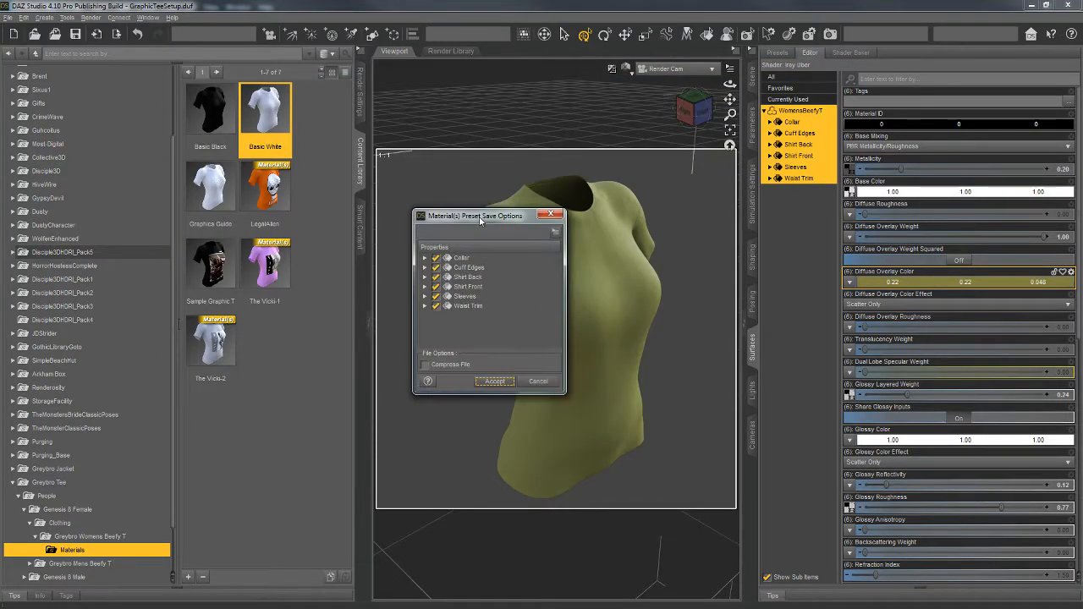
{"action": "left_click", "coordinate": [504, 379]}
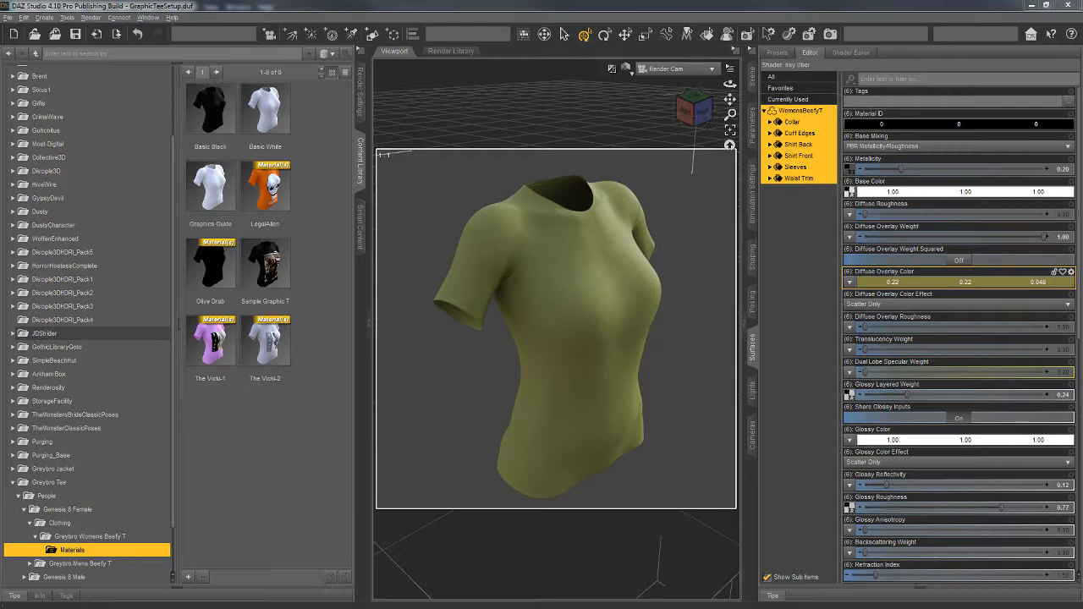
Step: Switch to Windows Explorer, copy the name of the Olive Drab.duf thumbnail image in the Materials folder, and return to DAZ Studio
{"action": "left_click_drag", "start_coordinate": [0, 84], "coordinate": [635, 68]}
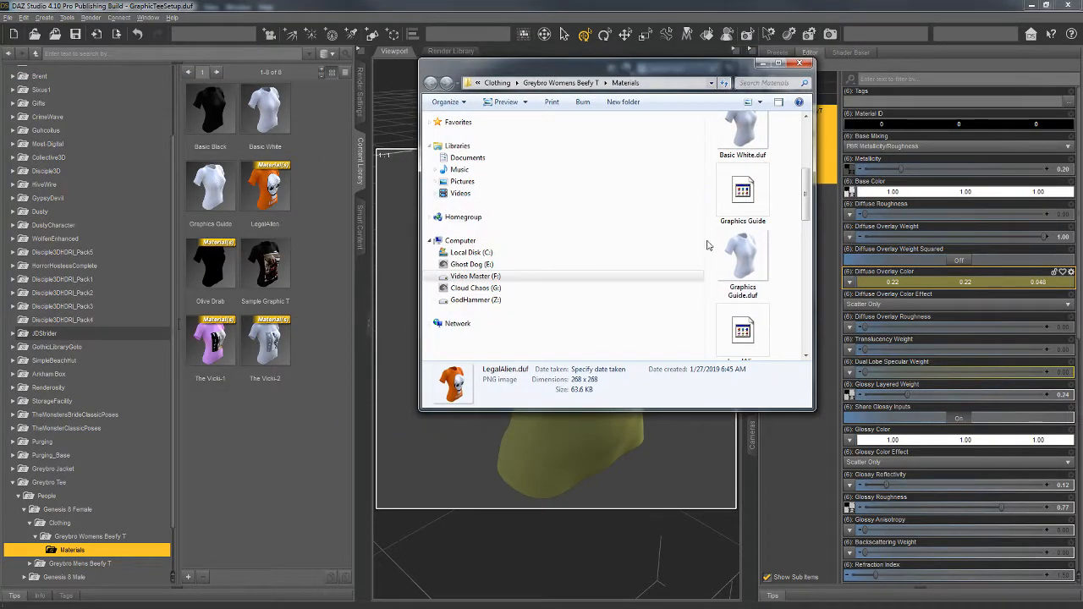
{"action": "left_click", "coordinate": [778, 64]}
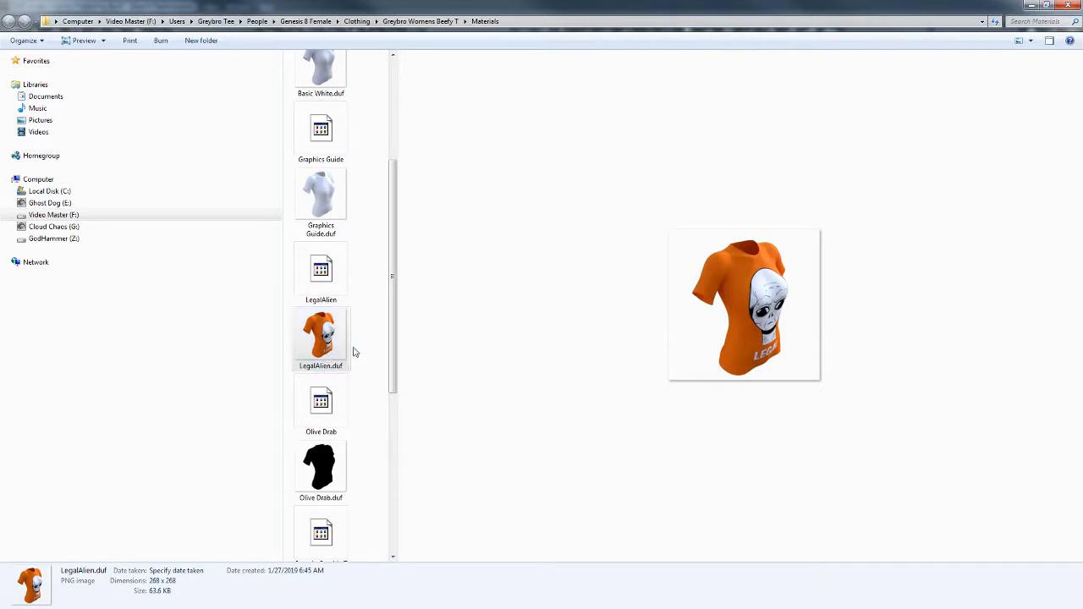
{"action": "right_click", "coordinate": [330, 499]}
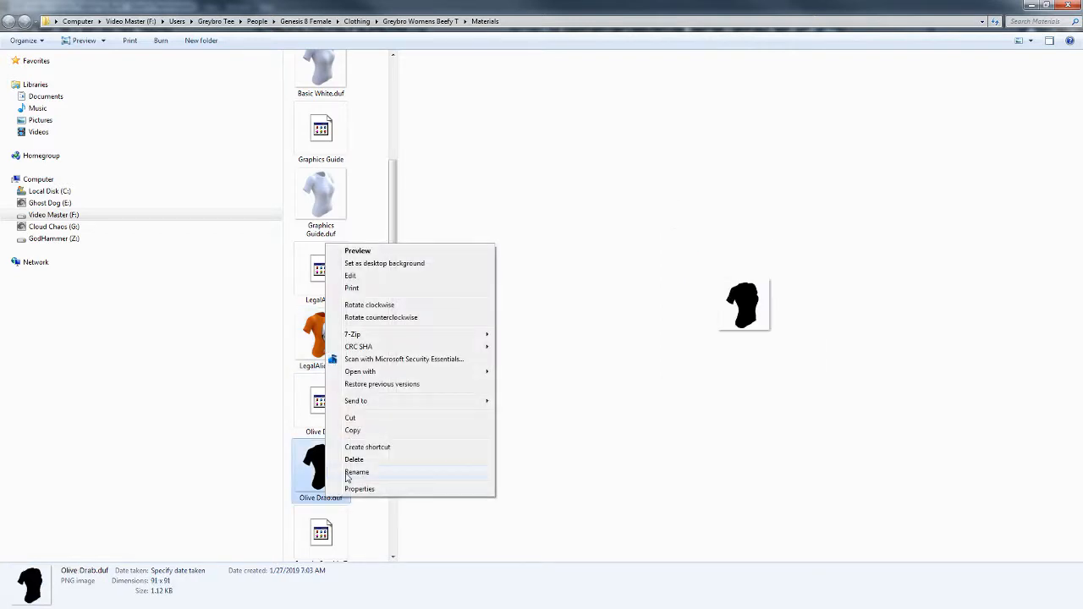
{"action": "left_click", "coordinate": [346, 474]}
{"action": "key", "text": "ctrl+c"}
{"action": "left_click", "coordinate": [504, 489]}
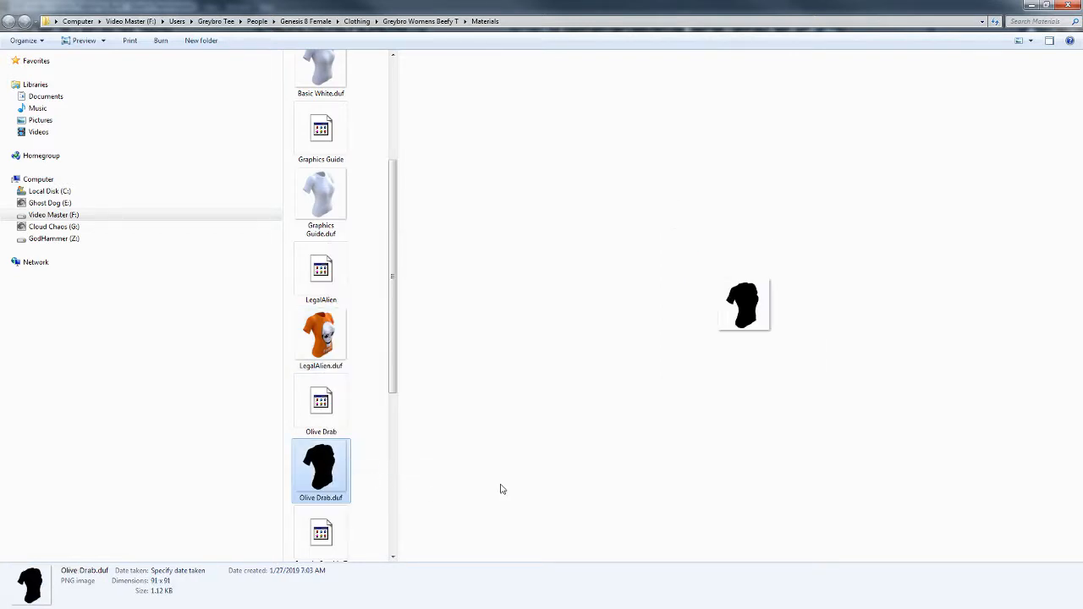
{"action": "left_click", "coordinate": [1029, 6]}
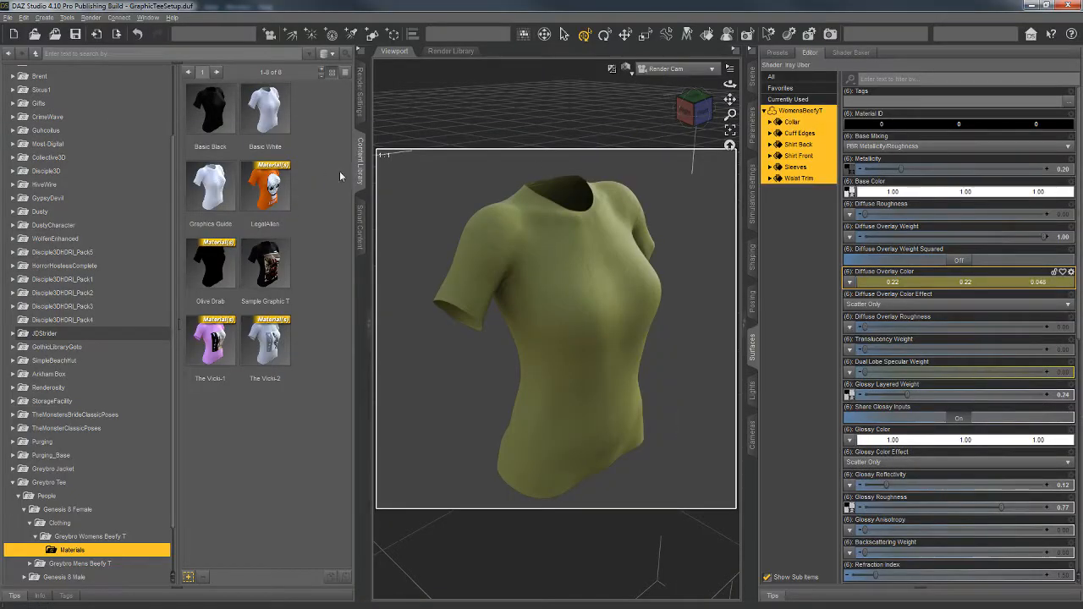
Step: Set the render's image name to Olive Drab.duf in the general render settings and render the thumbnail to file
{"action": "left_click", "coordinate": [362, 88]}
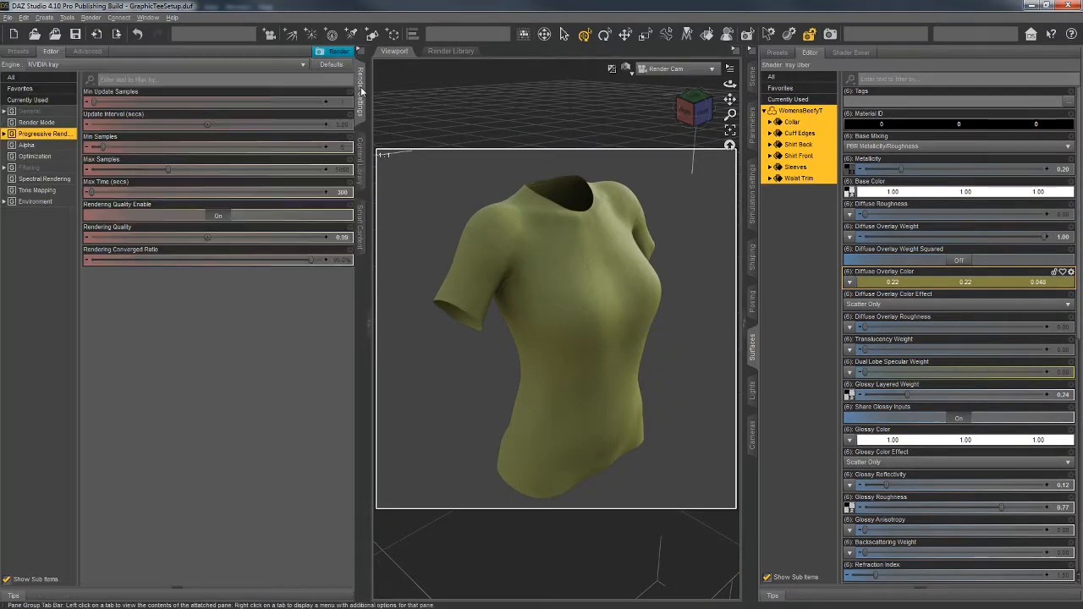
{"action": "left_click", "coordinate": [33, 111]}
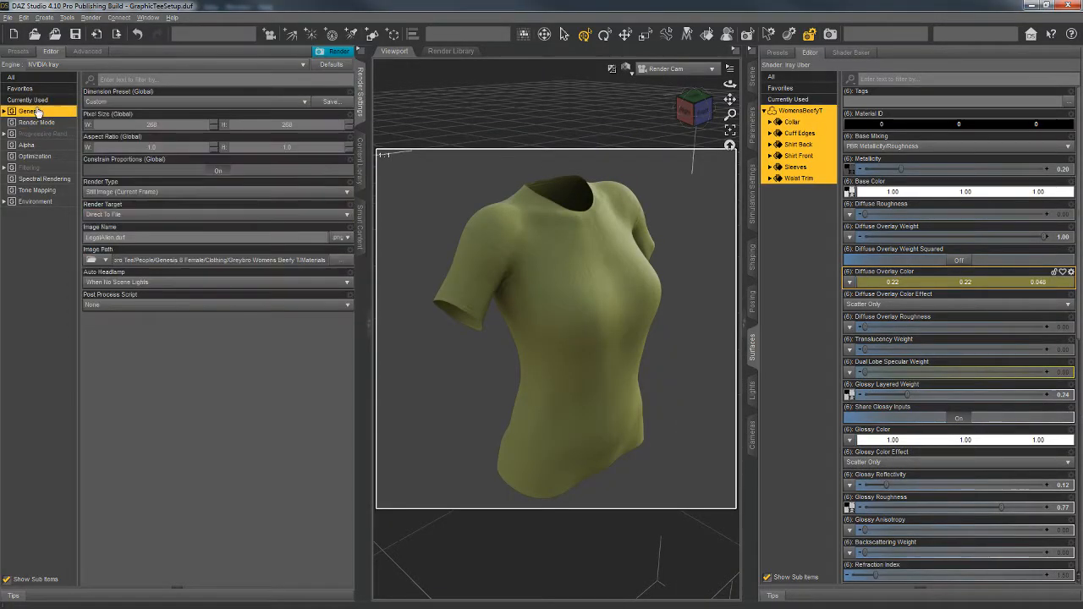
{"action": "left_click", "coordinate": [117, 236]}
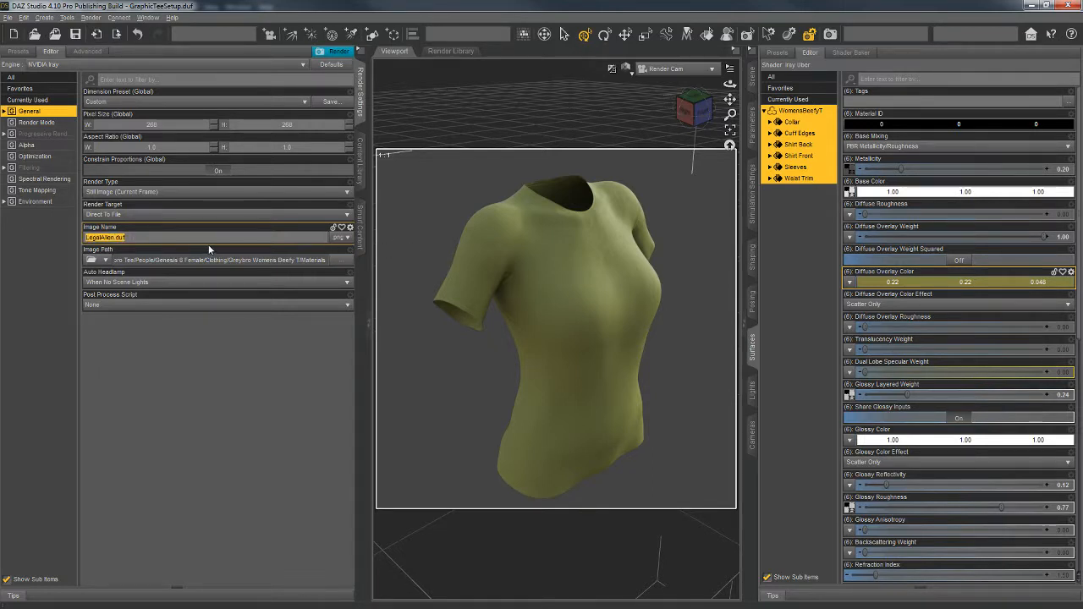
{"action": "key", "text": "ctrl+v"}
{"action": "left_click", "coordinate": [321, 57]}
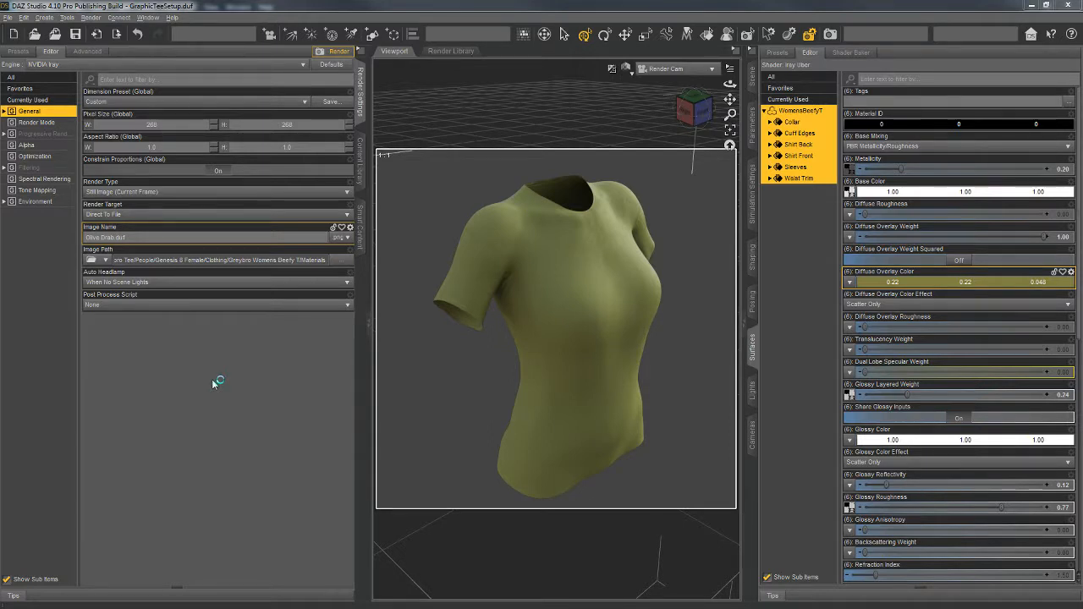
Step: Return to the Content Library and apply the Olive Drab material preset to the shirt
{"action": "left_click", "coordinate": [362, 174]}
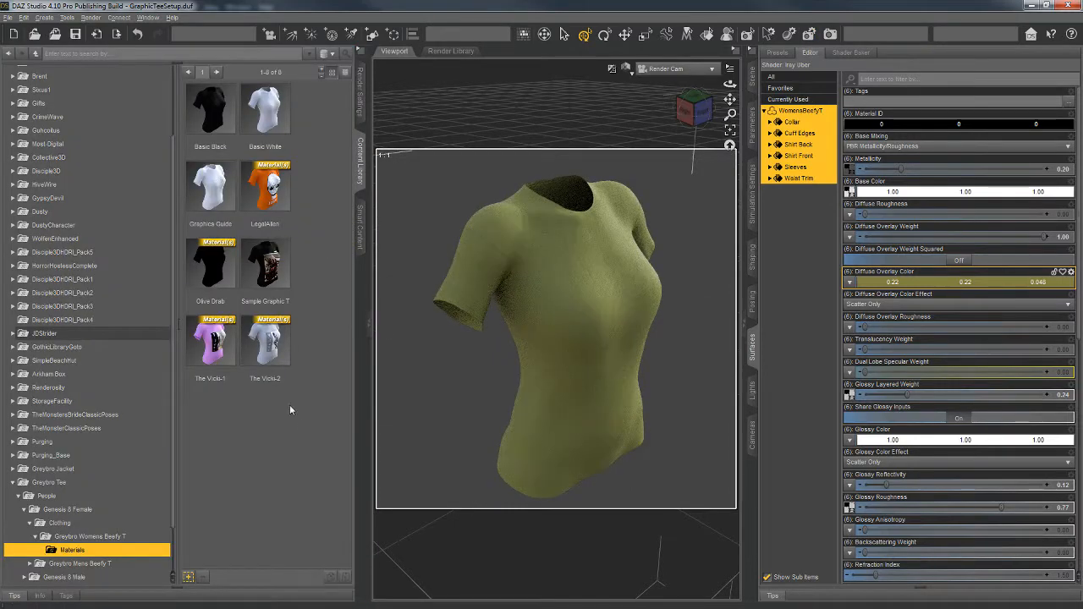
{"action": "double_click", "coordinate": [216, 279]}
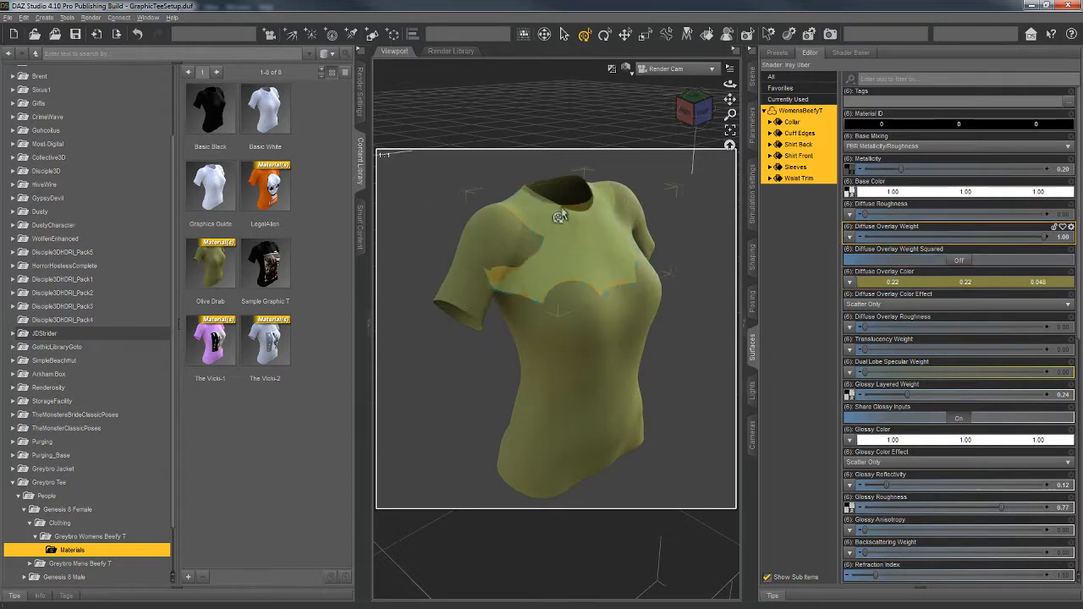
Step: Select only the shirt's Collar, Cuff Edges, Sleeves and Waist Trim surfaces
{"action": "left_click", "coordinate": [814, 218]}
{"action": "left_click", "coordinate": [792, 122]}
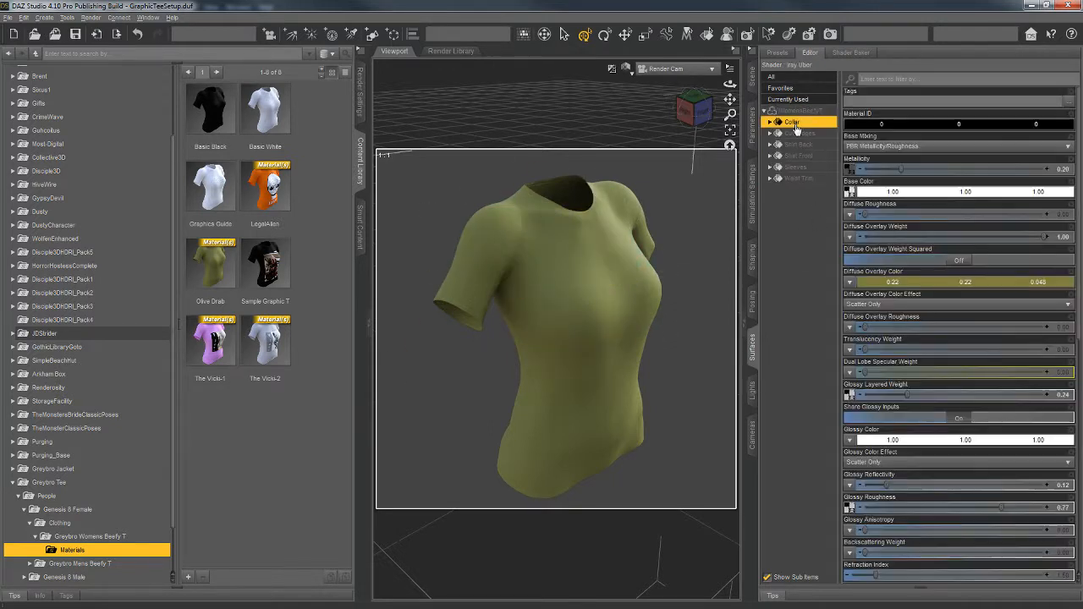
{"action": "left_click", "coordinate": [799, 133], "text": "ctrl"}
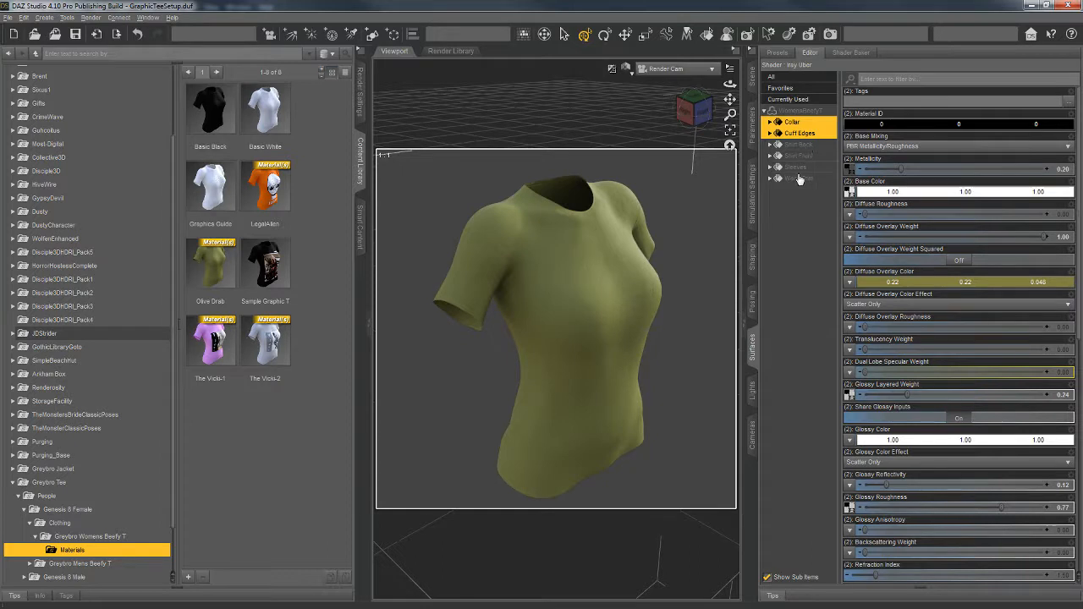
{"action": "left_click", "coordinate": [797, 167], "text": "ctrl"}
{"action": "left_click", "coordinate": [803, 179], "text": "ctrl"}
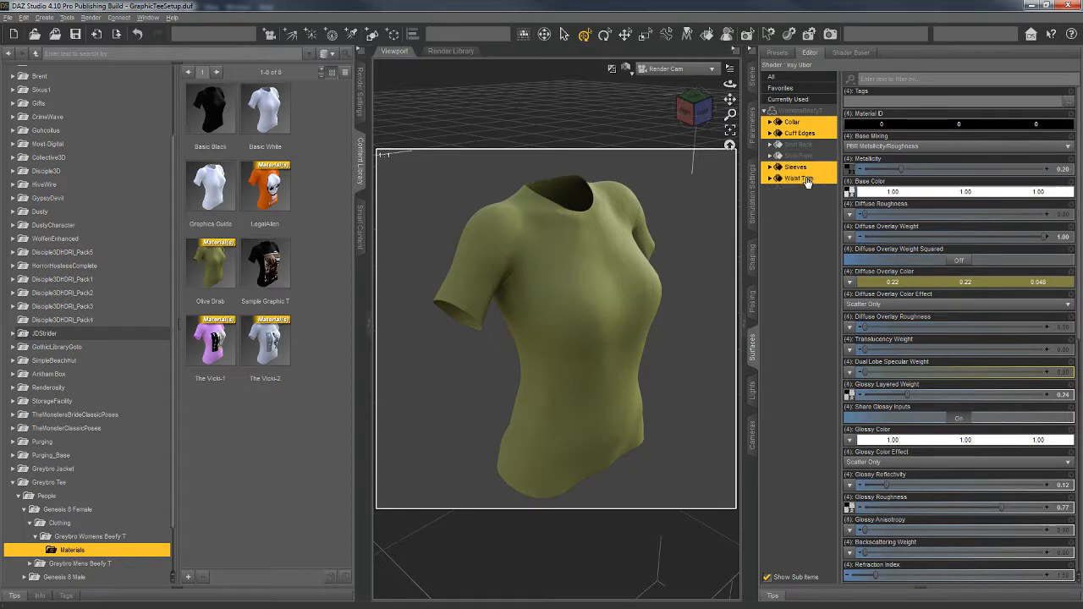
Step: Try black as the Diffuse Overlay Color of the selected trim and sleeve surfaces, and undo it
{"action": "left_click", "coordinate": [951, 283]}
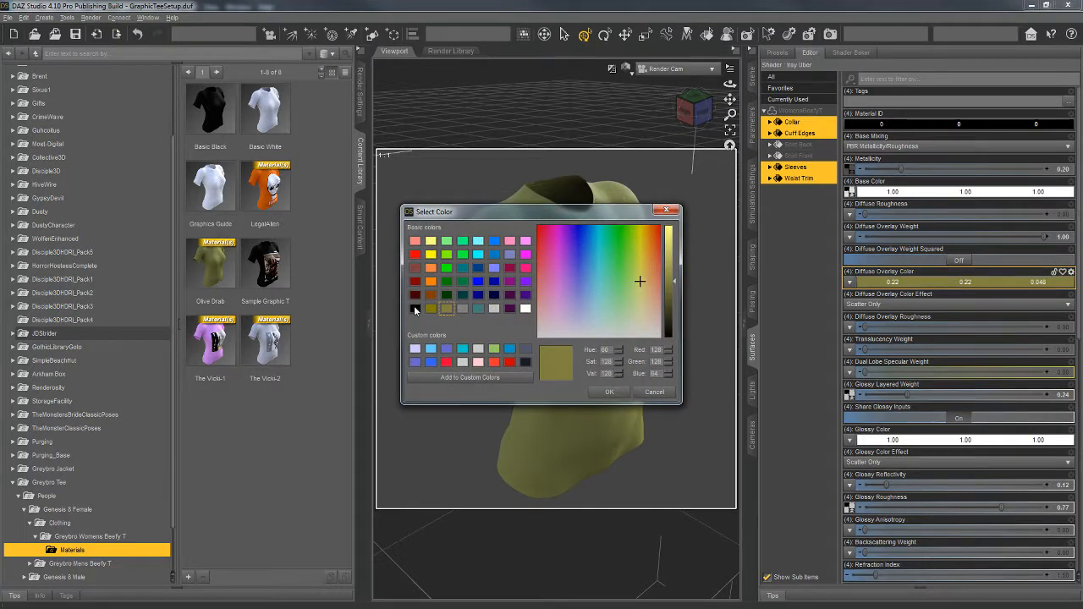
{"action": "left_click", "coordinate": [414, 308]}
{"action": "left_click", "coordinate": [610, 392]}
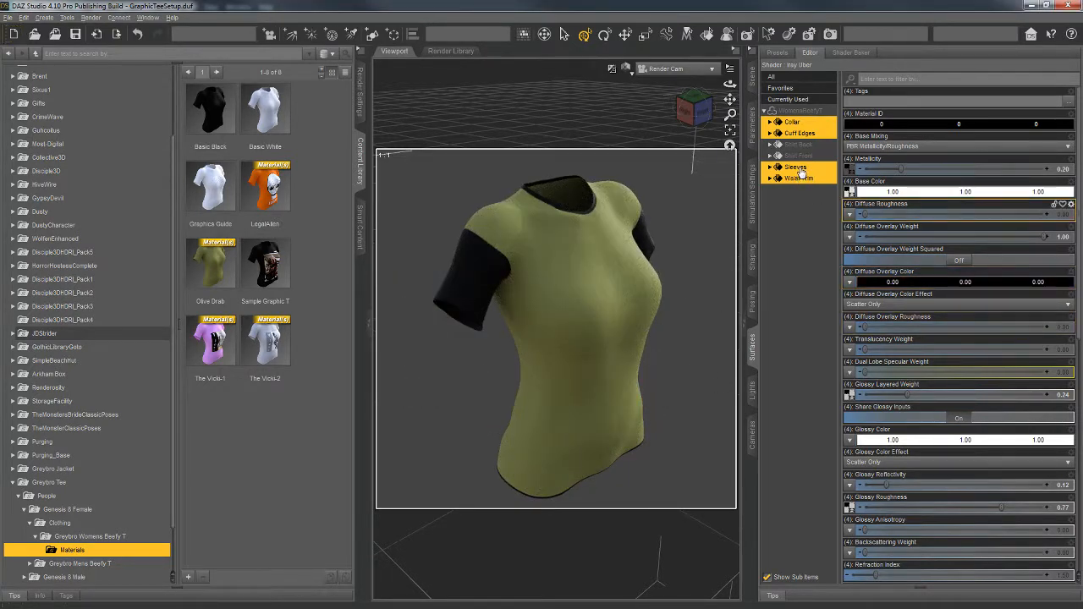
{"action": "key", "text": "ctrl+z"}
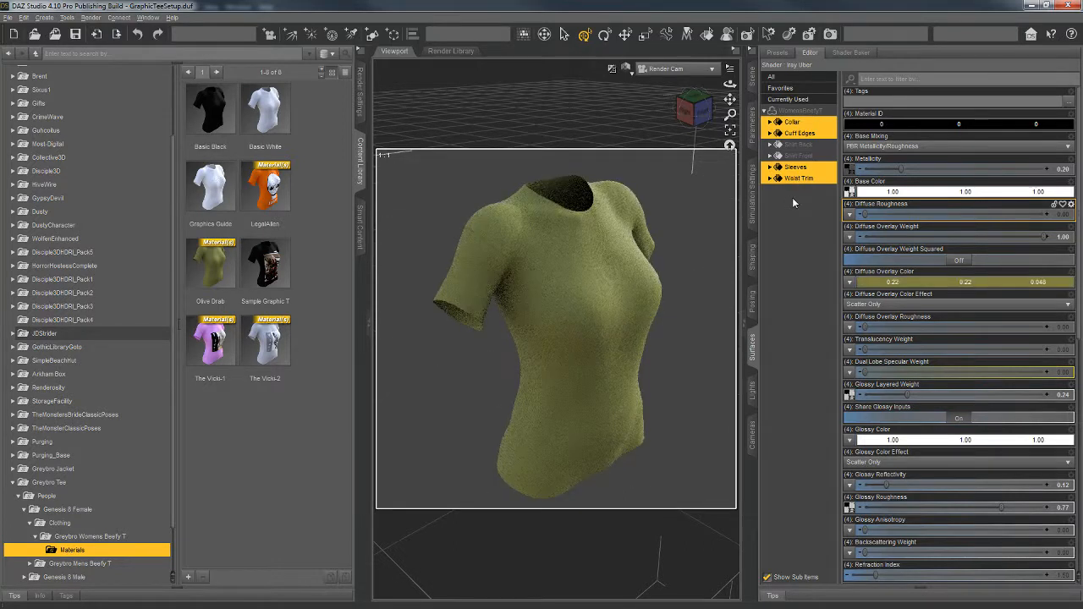
Step: Exclude the Sleeves and darken the Diffuse Overlay Color of the Collar, Cuff Edges and Waist Trim to 0.024, 0.024, 0.0050
{"action": "left_click", "coordinate": [795, 168], "text": "ctrl"}
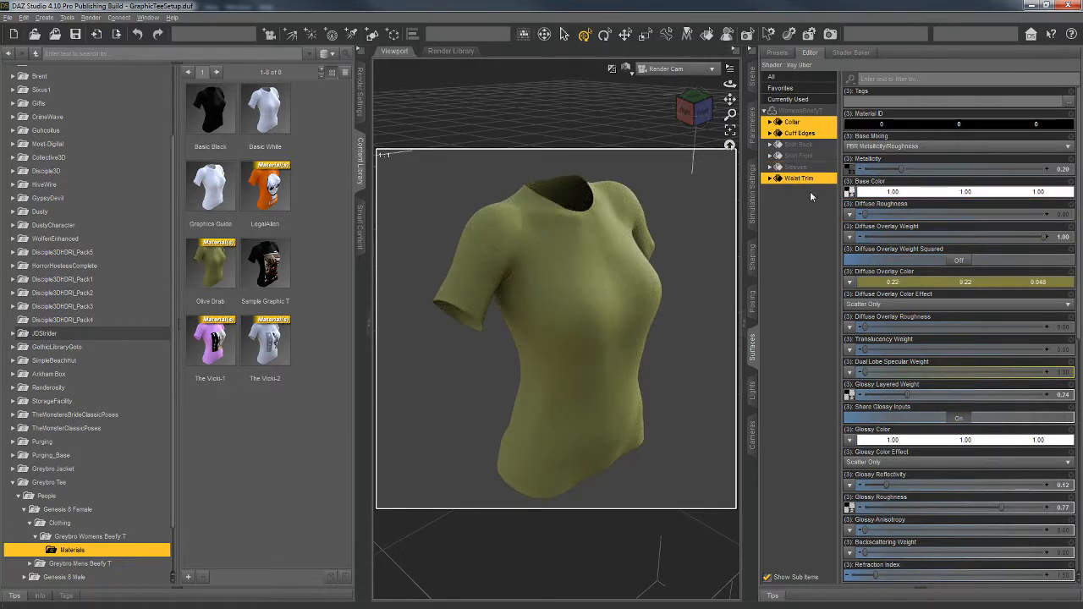
{"action": "left_click", "coordinate": [900, 282]}
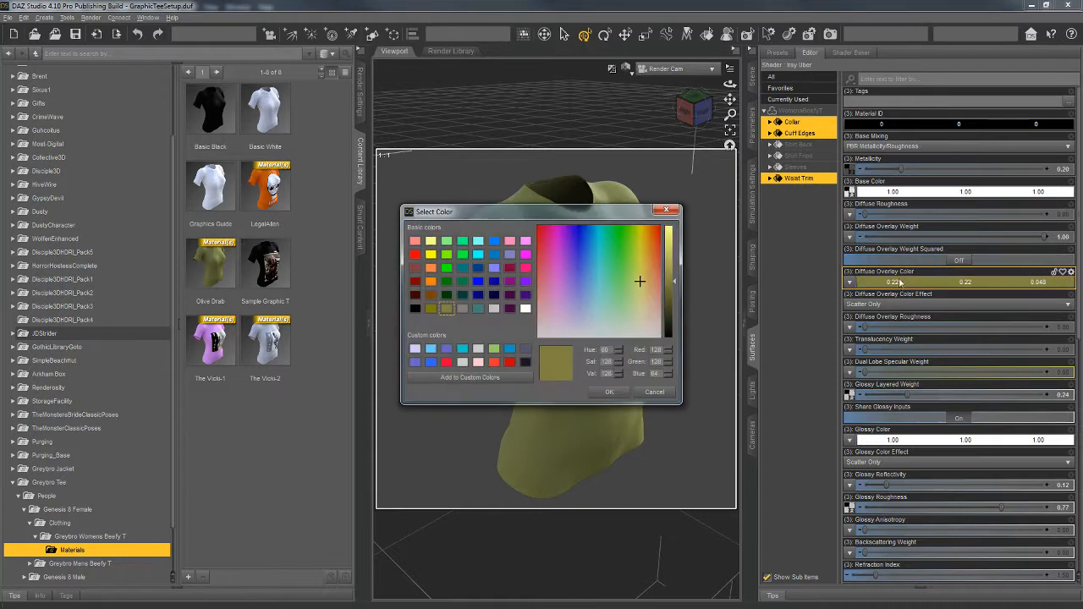
{"action": "left_click_drag", "start_coordinate": [674, 286], "coordinate": [673, 316]}
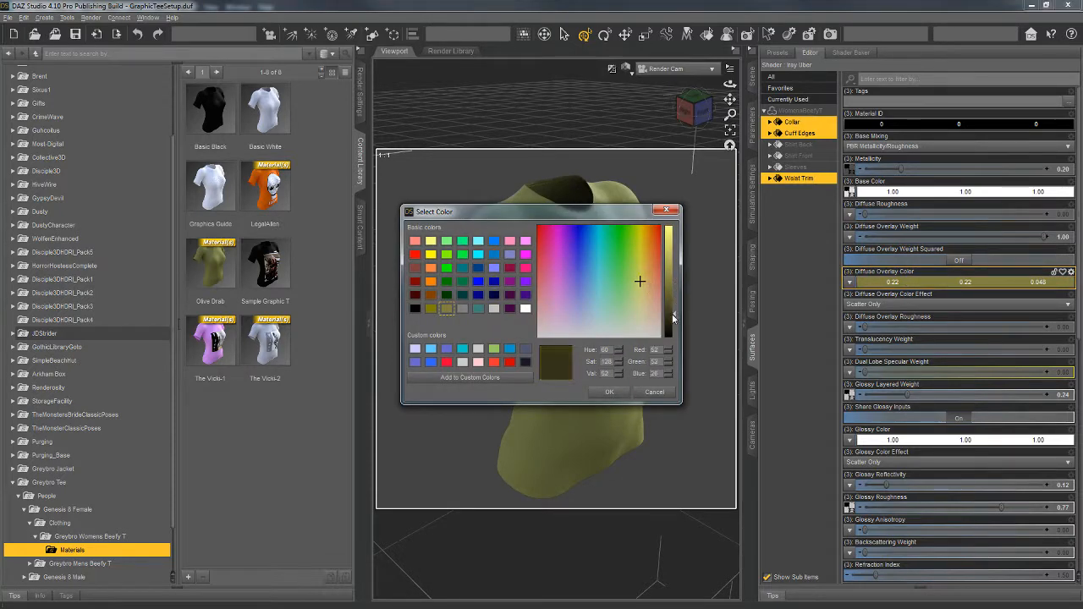
{"action": "left_click", "coordinate": [611, 393]}
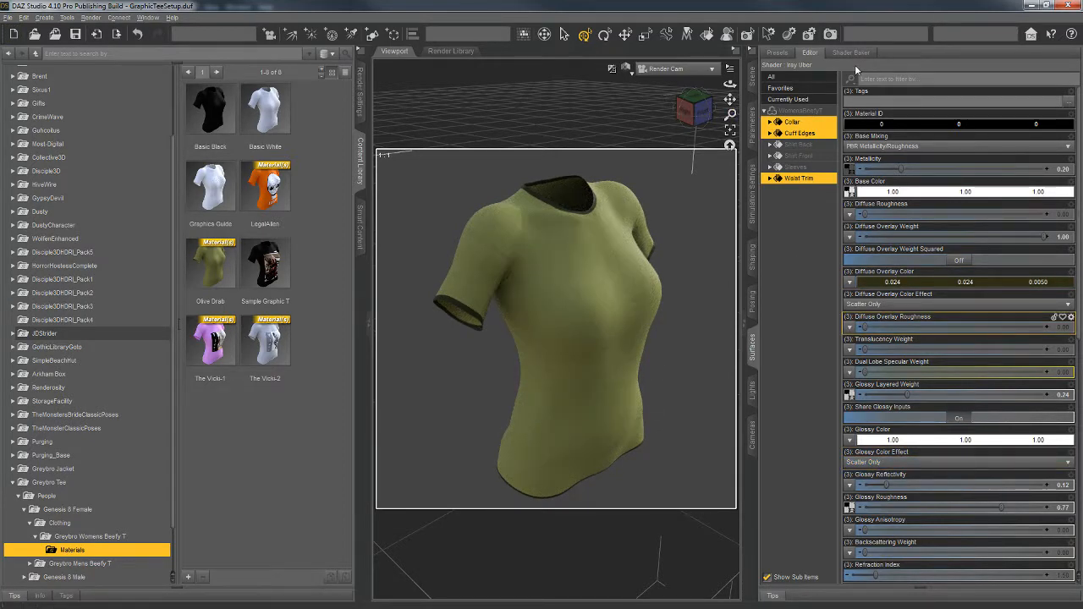
Step: Inspect the shirt's recolored trim from another angle in Perspective View, and return to the Render Cam view
{"action": "left_click", "coordinate": [689, 68]}
{"action": "left_click", "coordinate": [669, 94]}
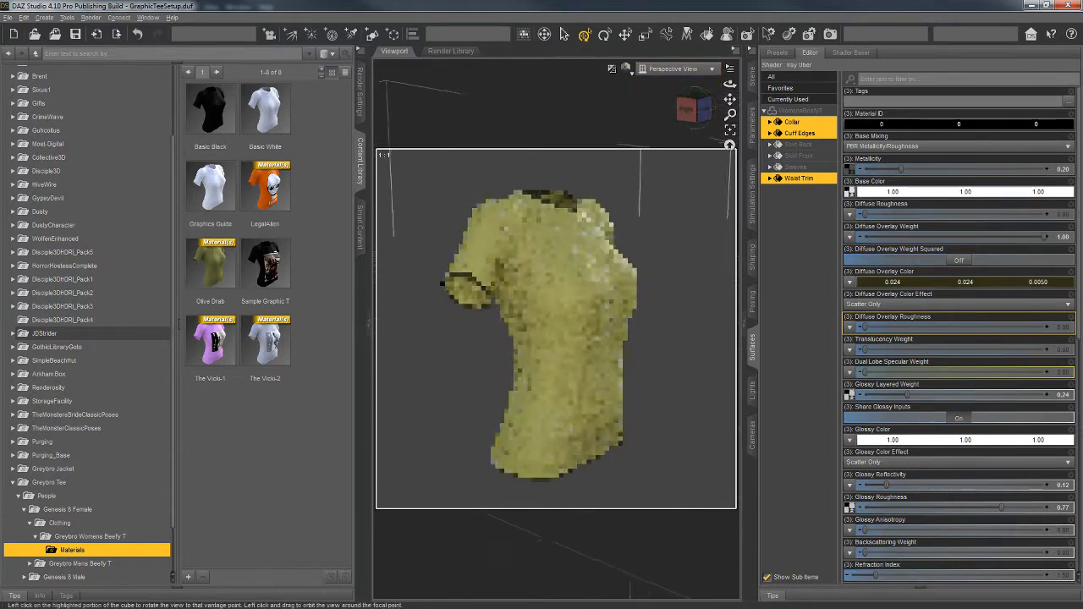
{"action": "left_click_drag", "start_coordinate": [691, 113], "coordinate": [623, 124]}
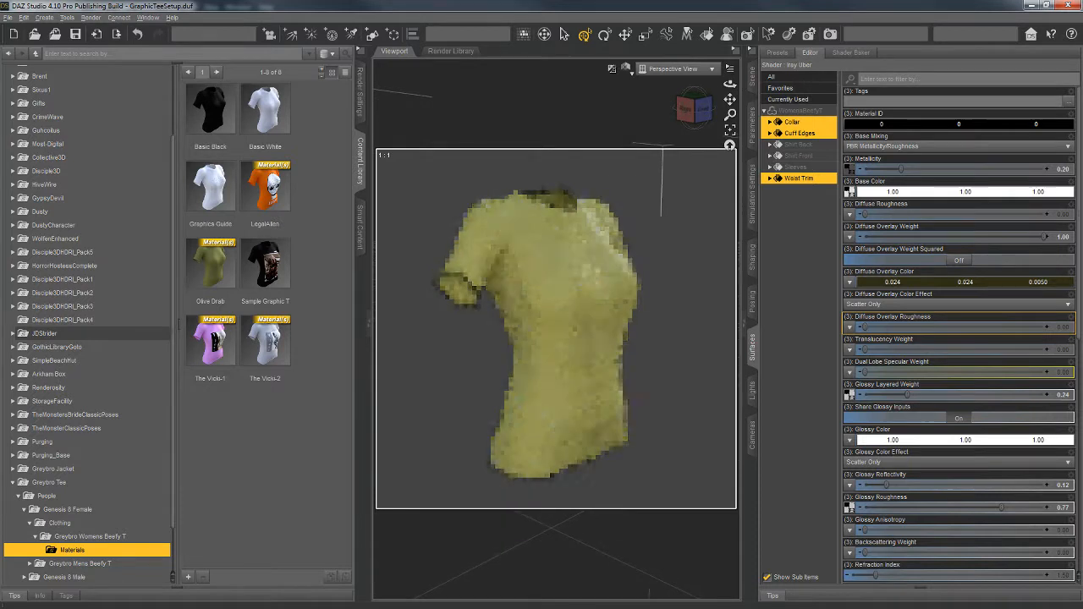
{"action": "left_click", "coordinate": [677, 68]}
{"action": "left_click", "coordinate": [679, 161]}
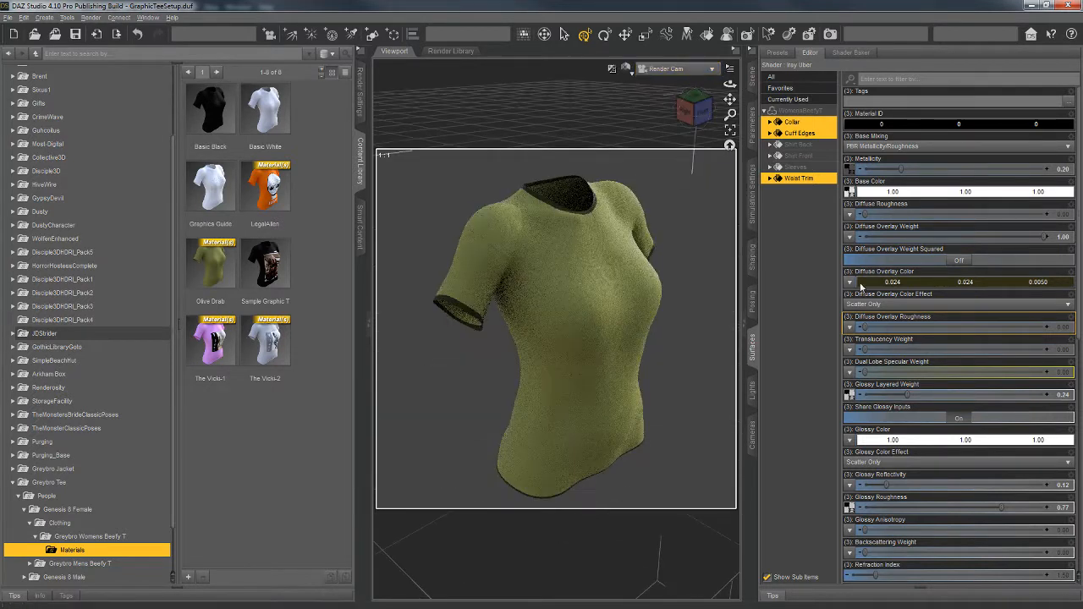
{"action": "left_click", "coordinate": [860, 285]}
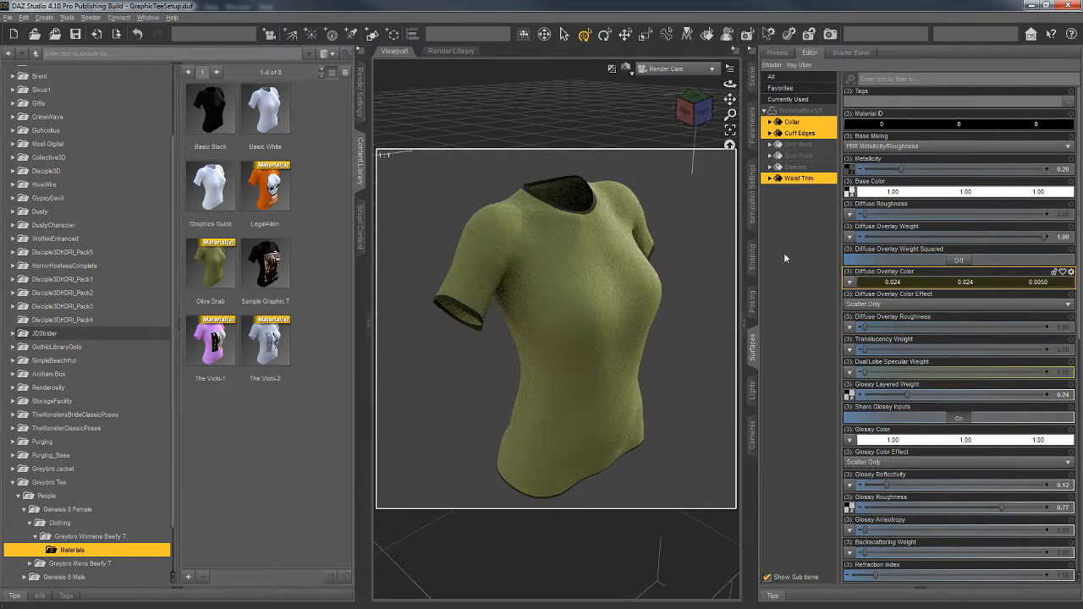
Step: Save the shirt's six surfaces as a Material(s) Preset, overwriting the existing Olive Drab file in the Materials folder
{"action": "left_click", "coordinate": [752, 78]}
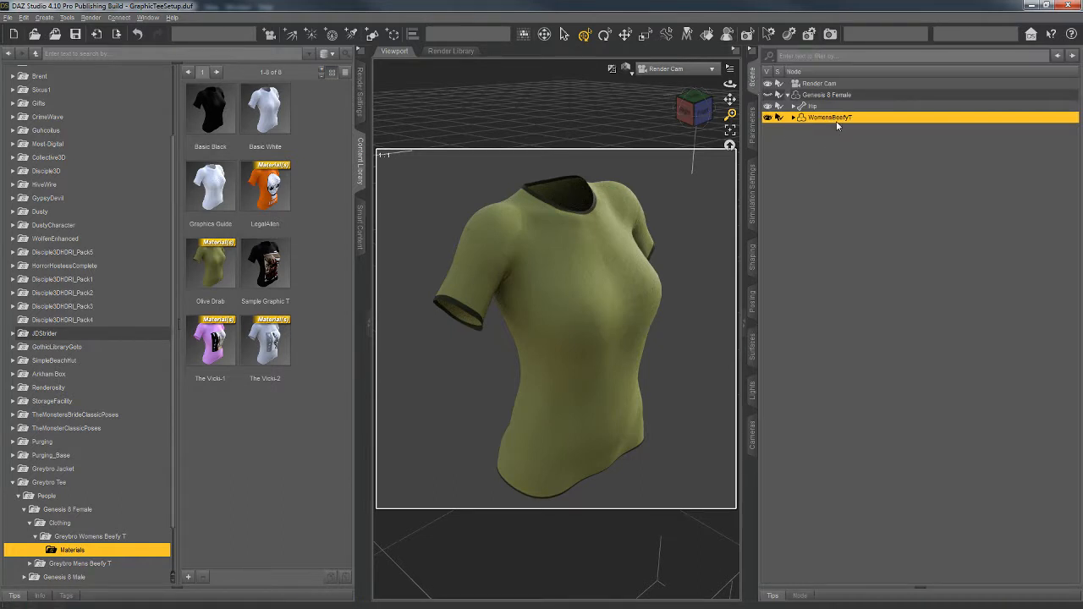
{"action": "left_click", "coordinate": [188, 576]}
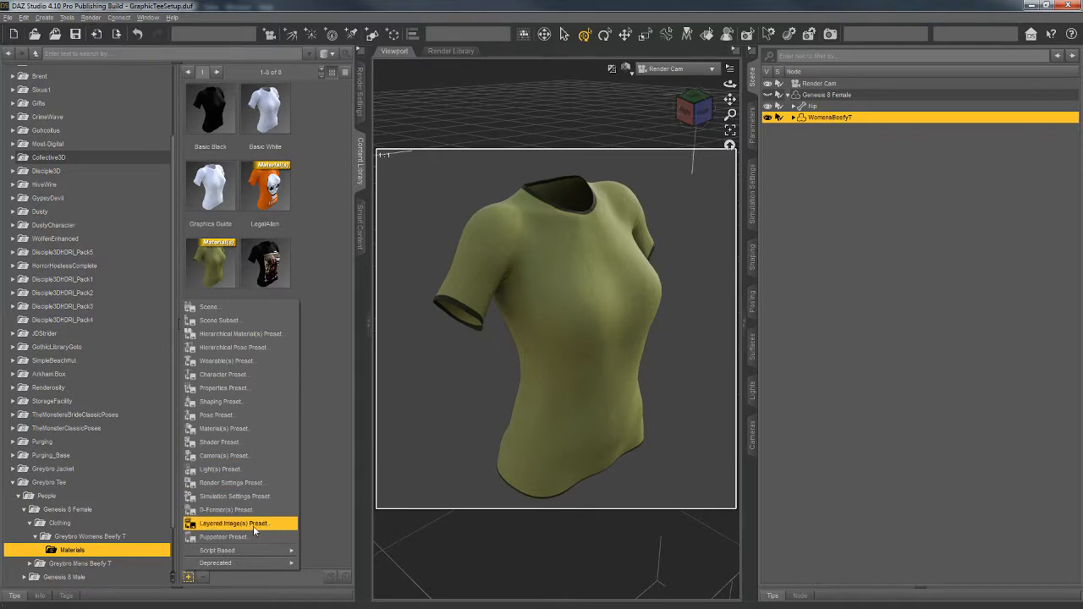
{"action": "left_click", "coordinate": [254, 429]}
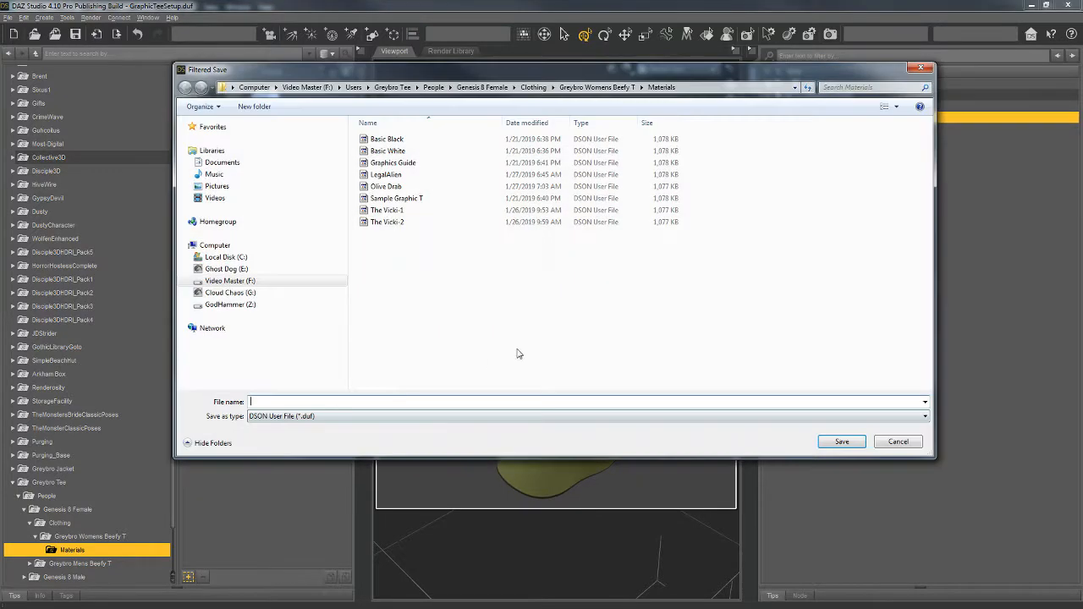
{"action": "left_click", "coordinate": [391, 187]}
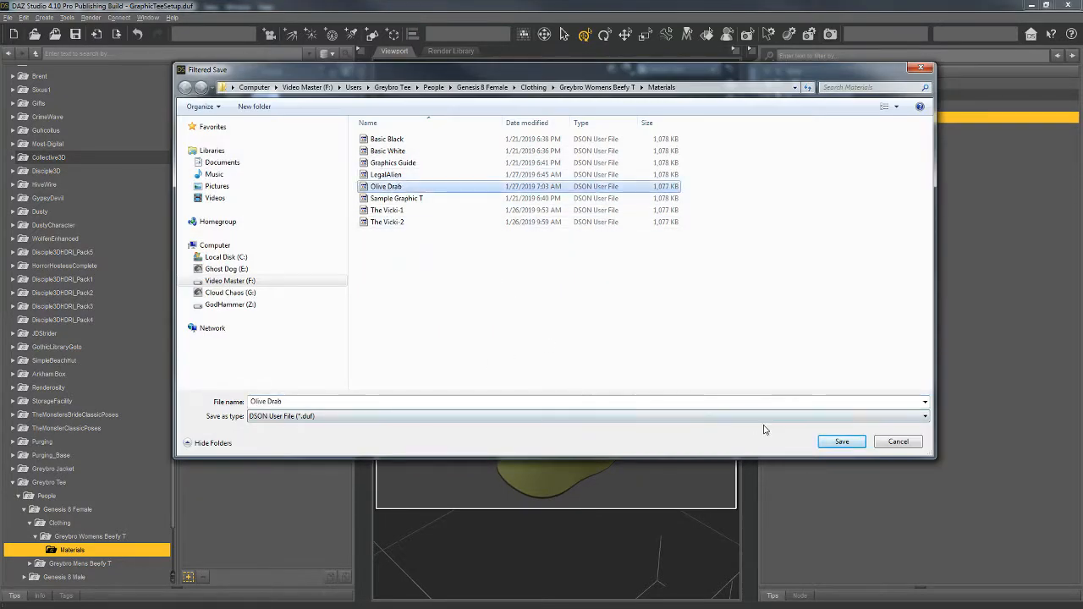
{"action": "left_click", "coordinate": [835, 445]}
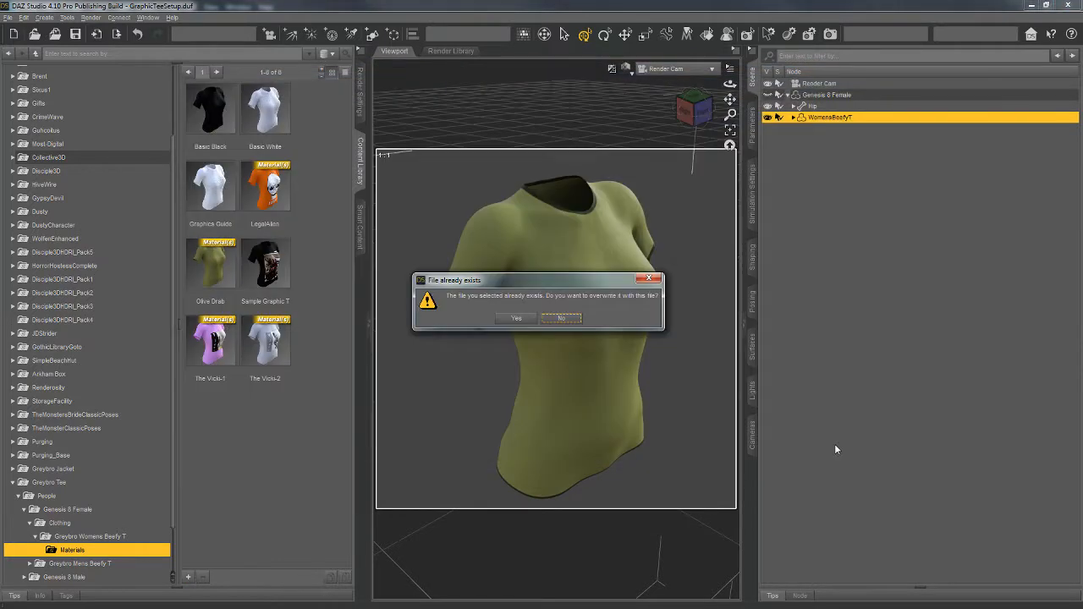
{"action": "left_click", "coordinate": [516, 318]}
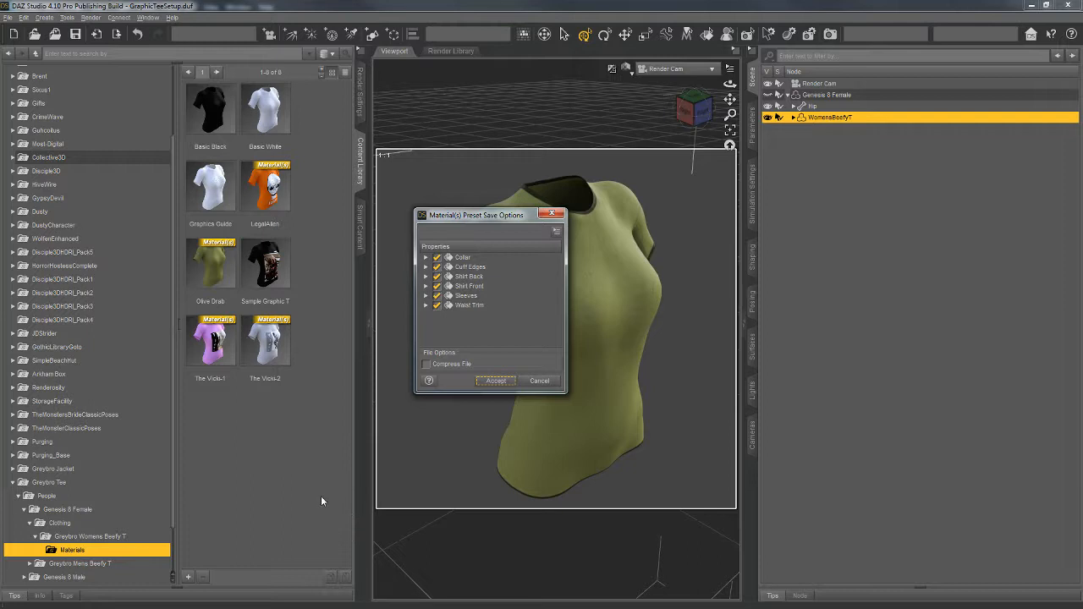
{"action": "left_click", "coordinate": [494, 381]}
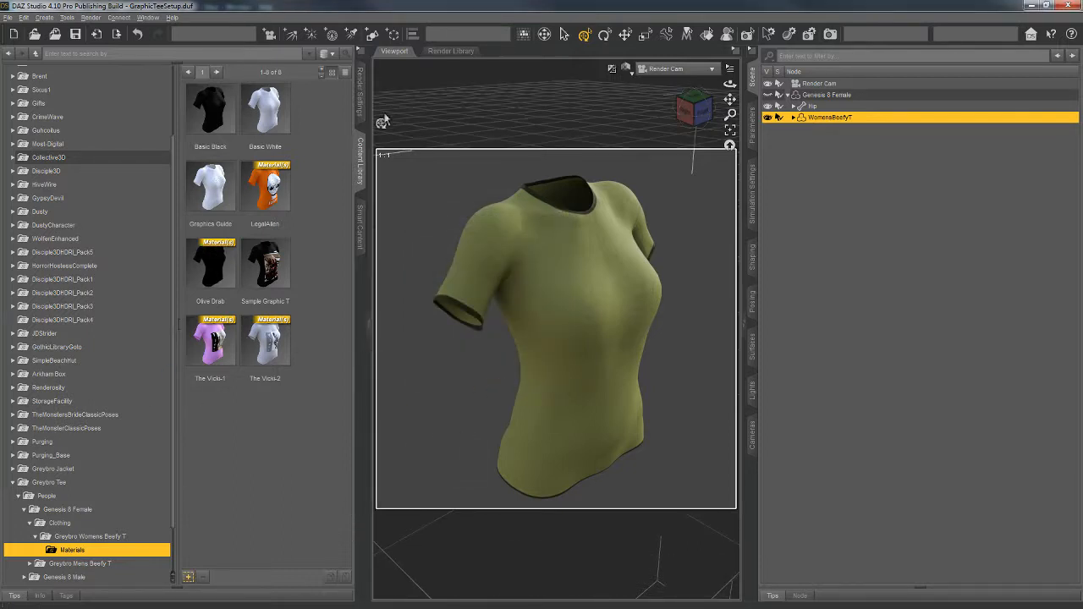
Step: Render the shirt to file as the Olive Drab preset's thumbnail and refresh the Materials folder in the Content Library
{"action": "left_click", "coordinate": [362, 93]}
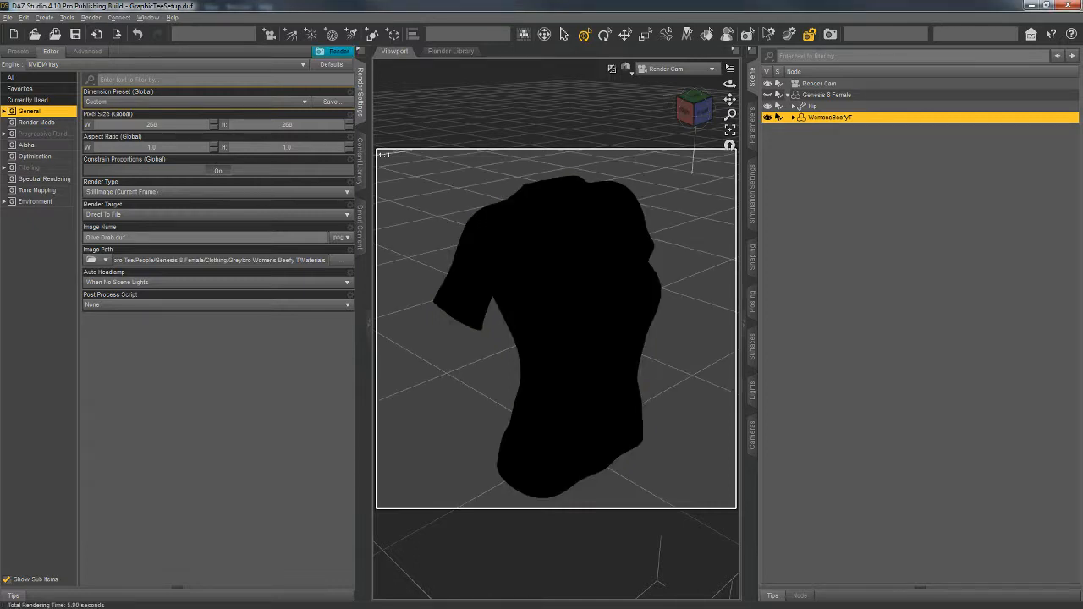
{"action": "left_click", "coordinate": [364, 159]}
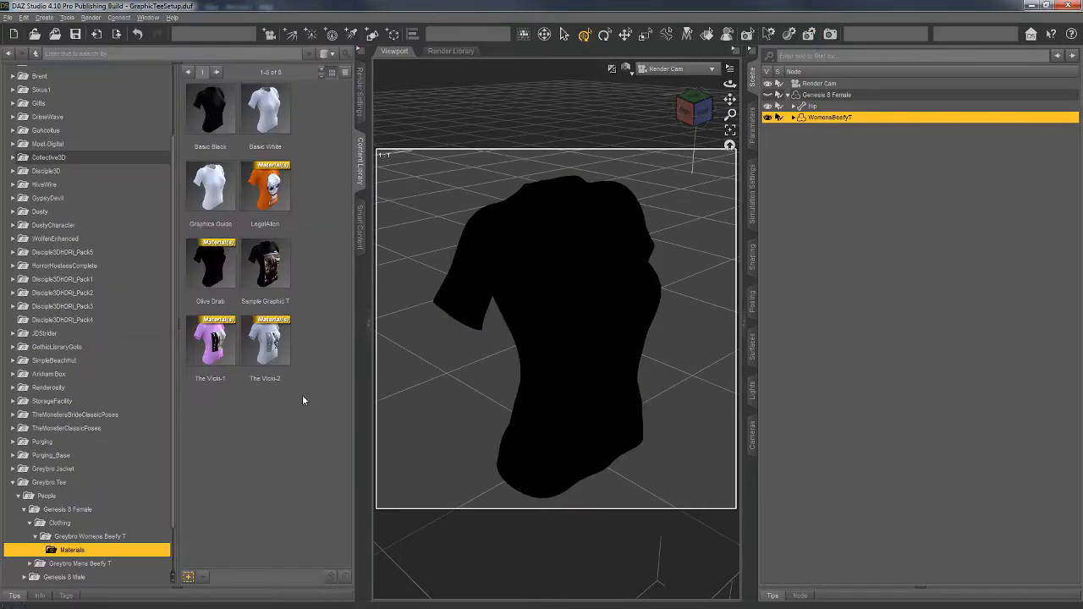
{"action": "right_click", "coordinate": [312, 434]}
{"action": "left_click", "coordinate": [333, 456]}
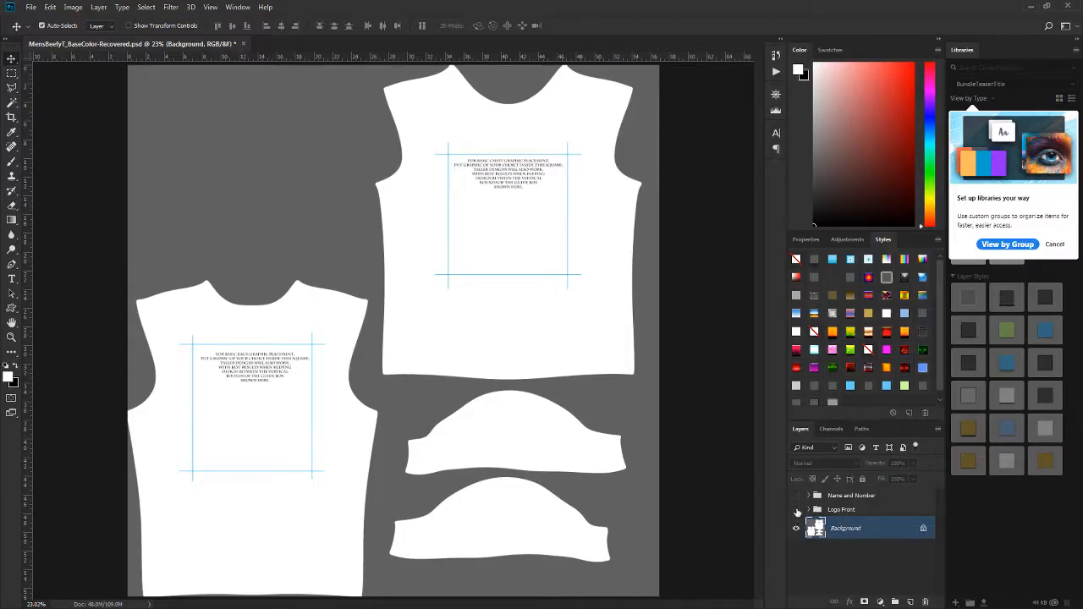
Step: In Photoshop, show the Logo Front group, select the gray area around the shirt pieces and add a layer above Background
{"action": "left_click", "coordinate": [795, 510]}
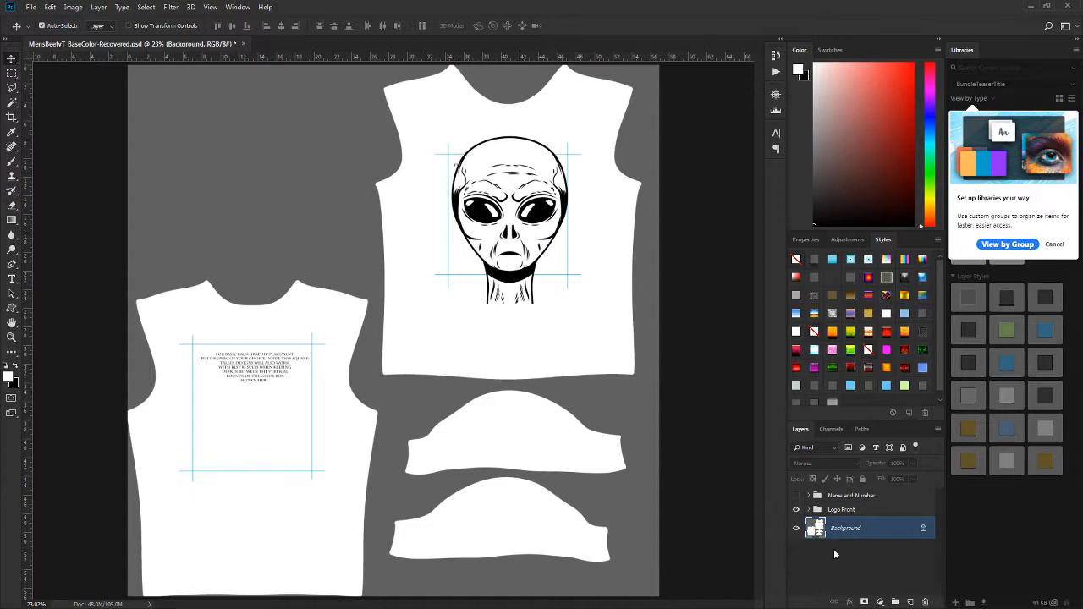
{"action": "left_click", "coordinate": [13, 103]}
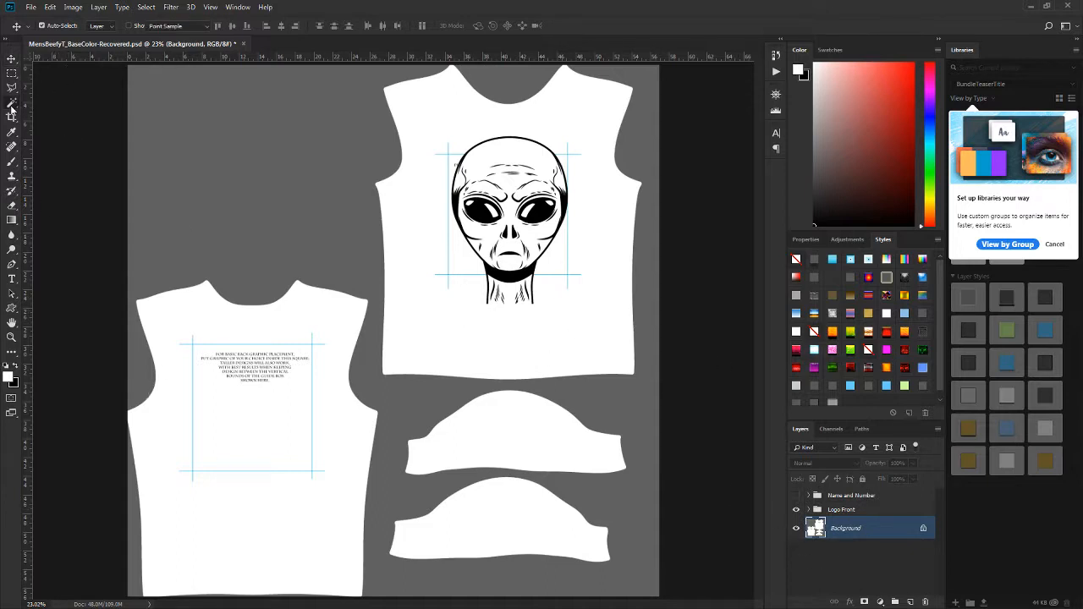
{"action": "left_click", "coordinate": [314, 226]}
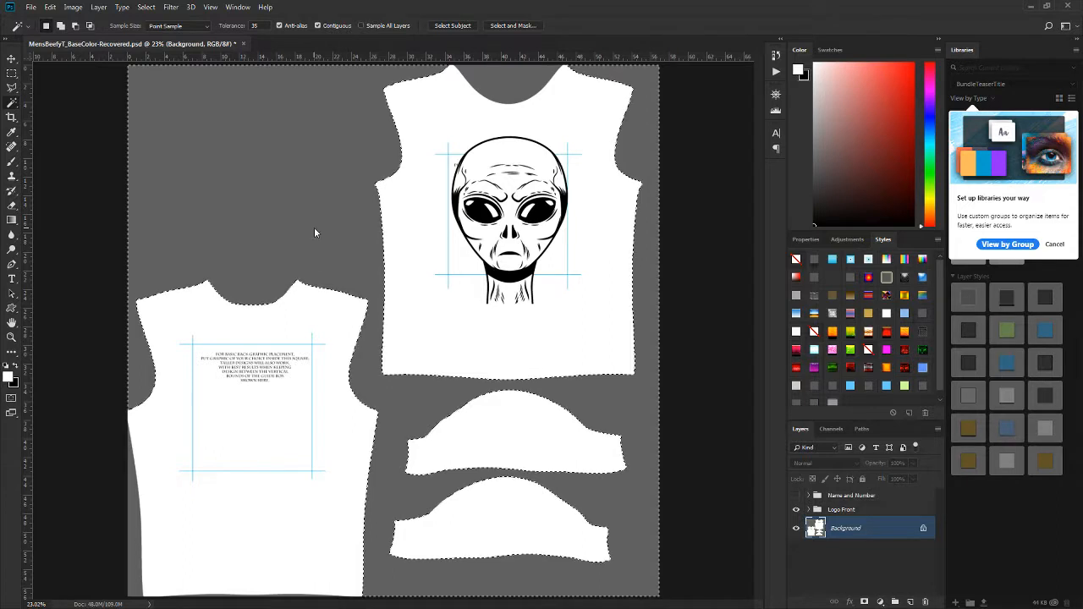
{"action": "left_click", "coordinate": [909, 601]}
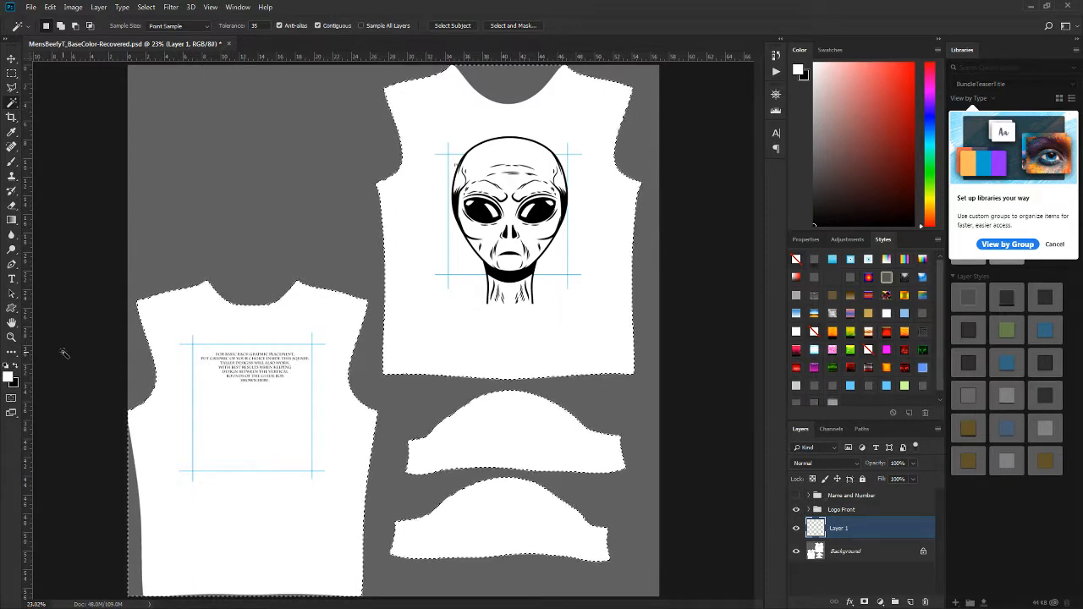
Step: Fill the inverted selection of the shirt pieces with light gray on the new layer, and deselect
{"action": "key", "text": "i"}
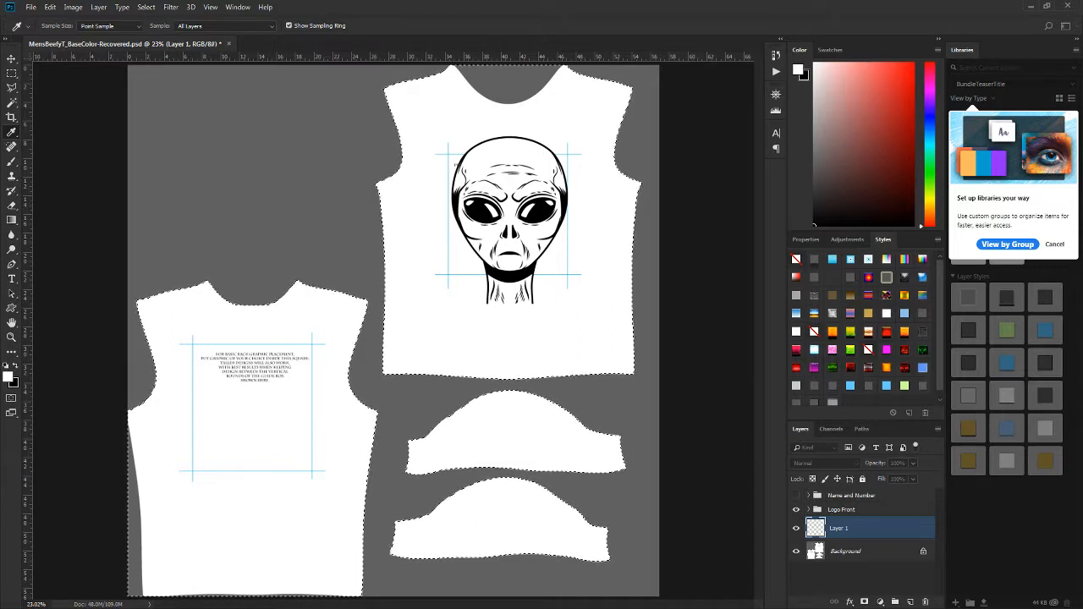
{"action": "key", "text": "w"}
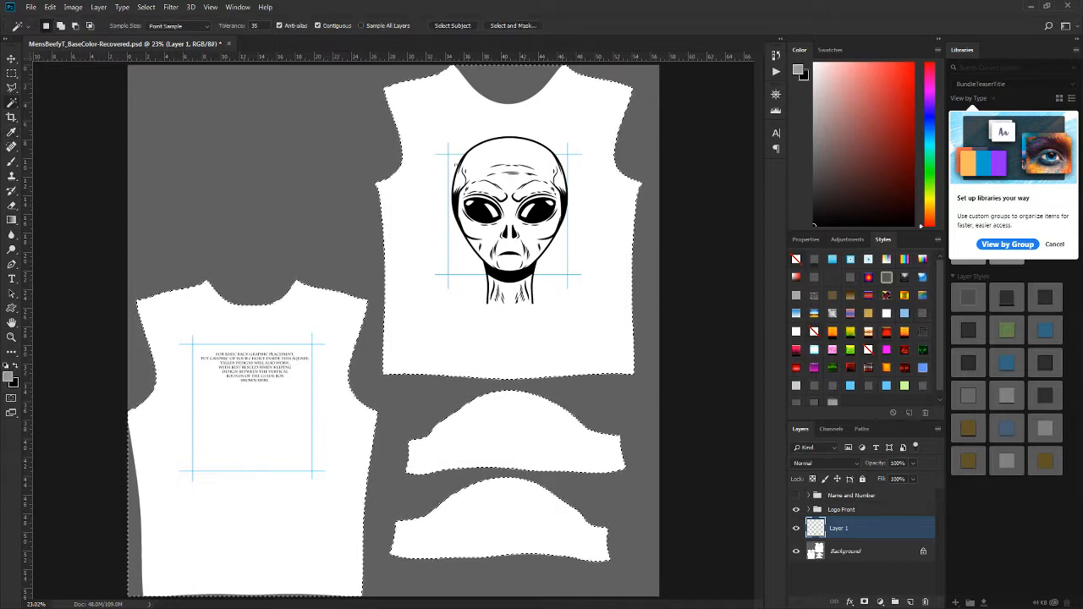
{"action": "key", "text": "alt+BackSpace"}
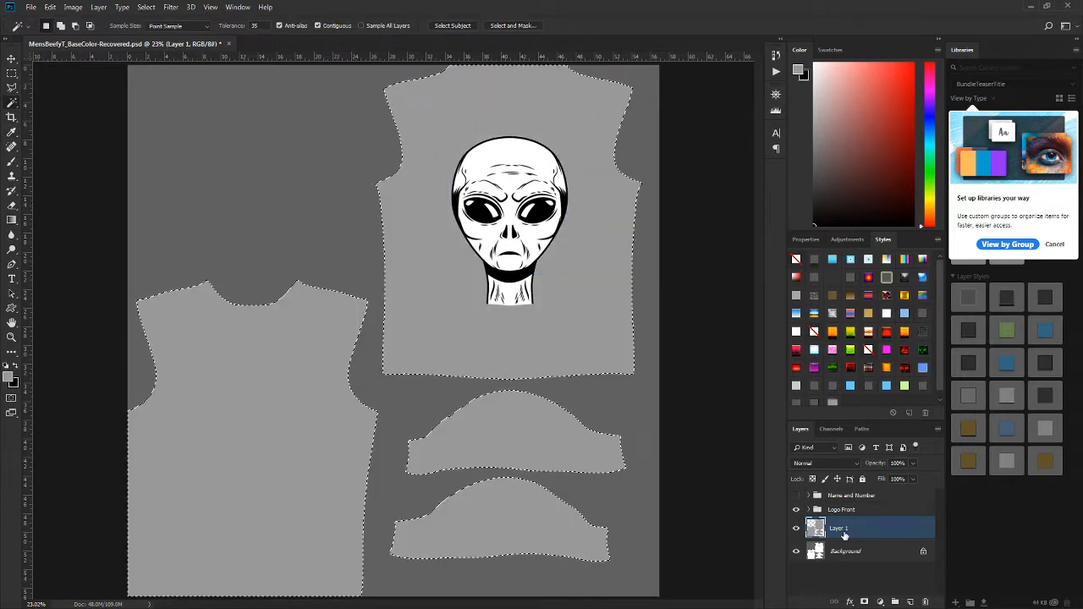
{"action": "key", "text": "ctrl+d"}
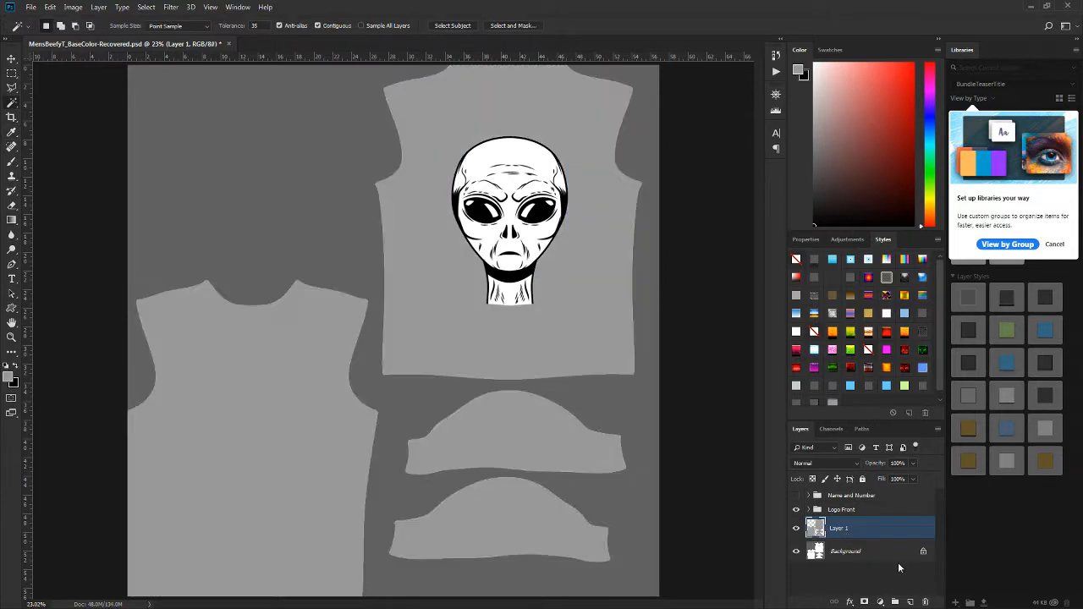
Step: Toggle the Vicki and Alien Head designs in the Logo Front group to preview each, leaving both hidden
{"action": "left_click", "coordinate": [833, 509]}
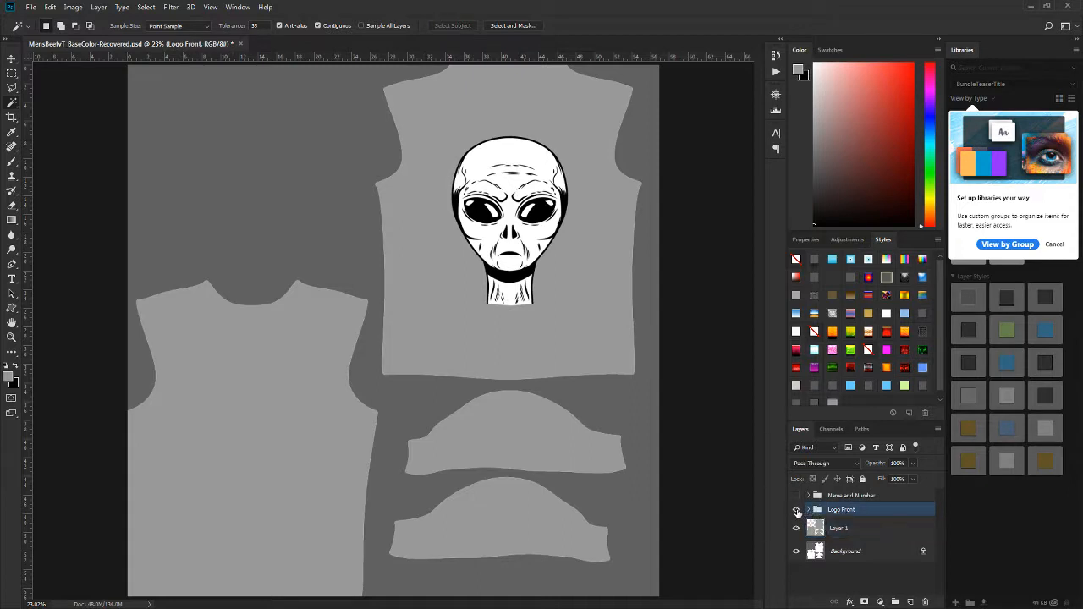
{"action": "left_click", "coordinate": [796, 509]}
{"action": "left_click", "coordinate": [796, 509]}
{"action": "left_click", "coordinate": [810, 509]}
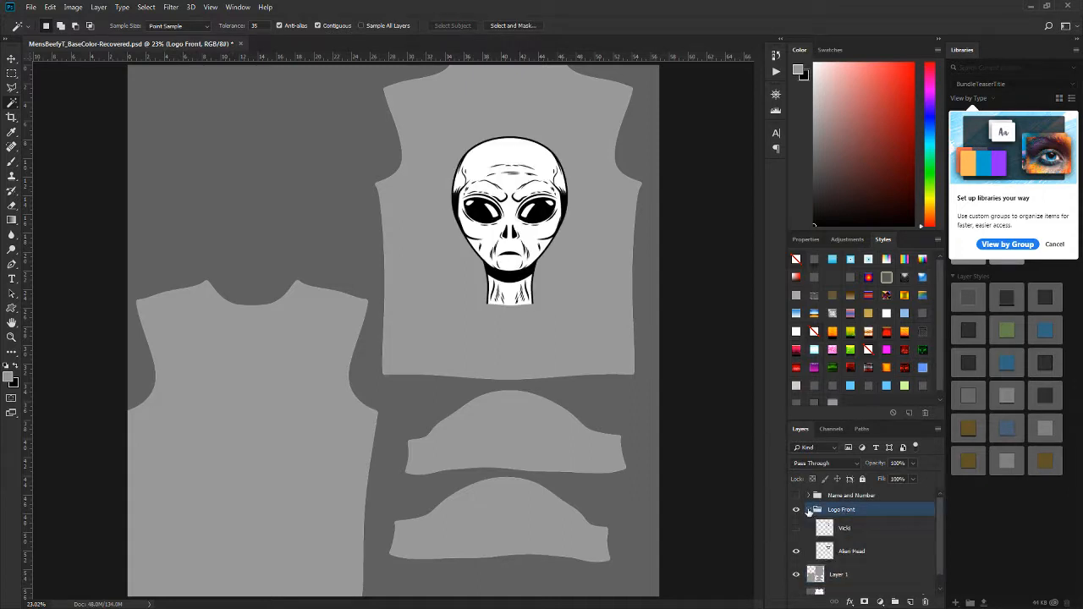
{"action": "left_click", "coordinate": [795, 552]}
{"action": "left_click", "coordinate": [796, 527]}
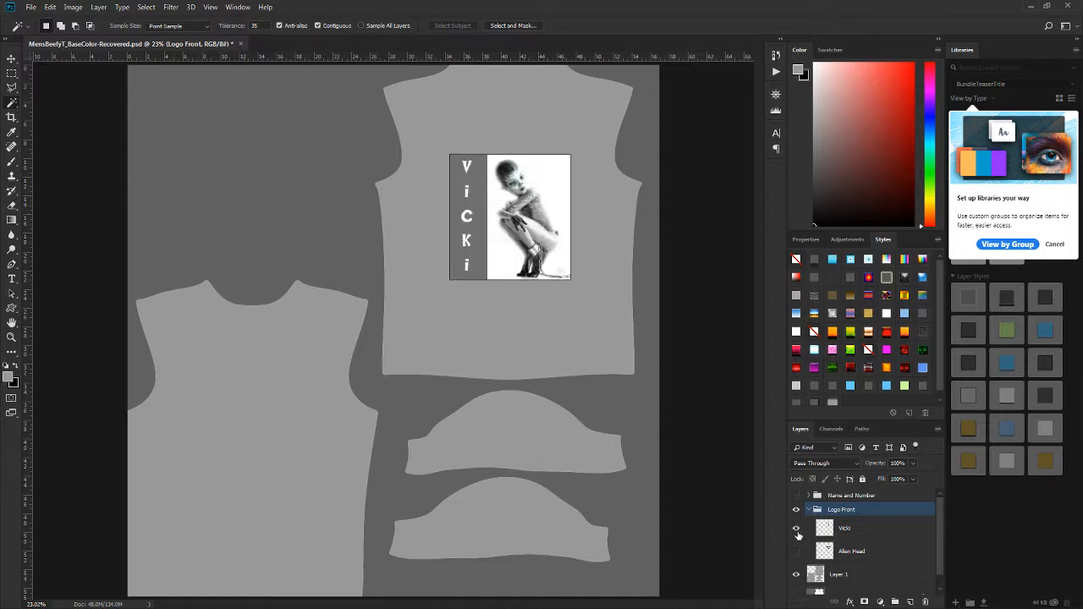
{"action": "left_click", "coordinate": [795, 528]}
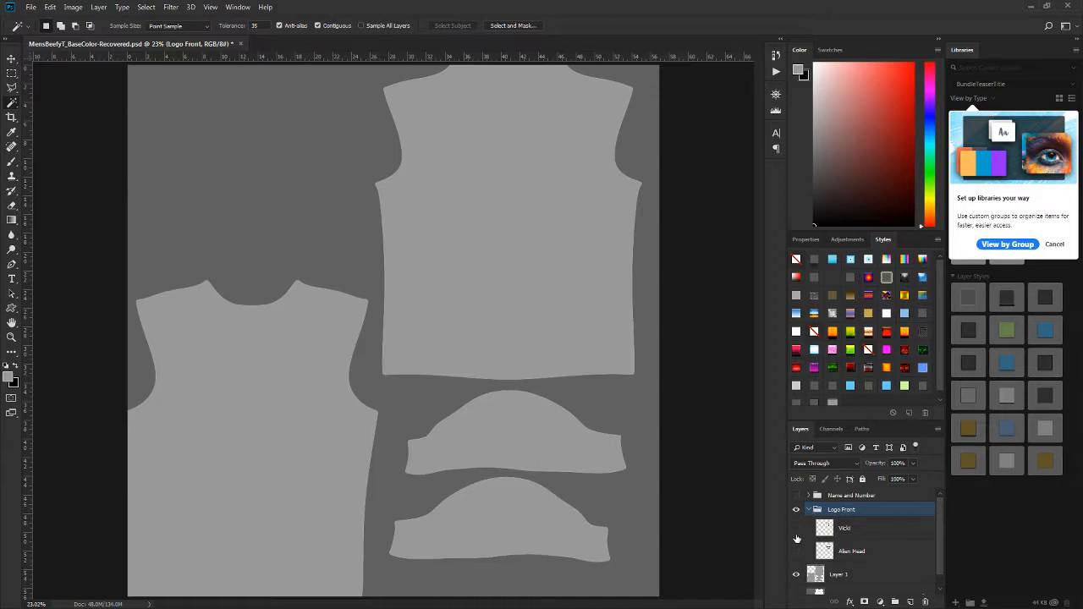
{"action": "left_click", "coordinate": [796, 528]}
{"action": "left_click", "coordinate": [795, 529]}
{"action": "left_click", "coordinate": [794, 551]}
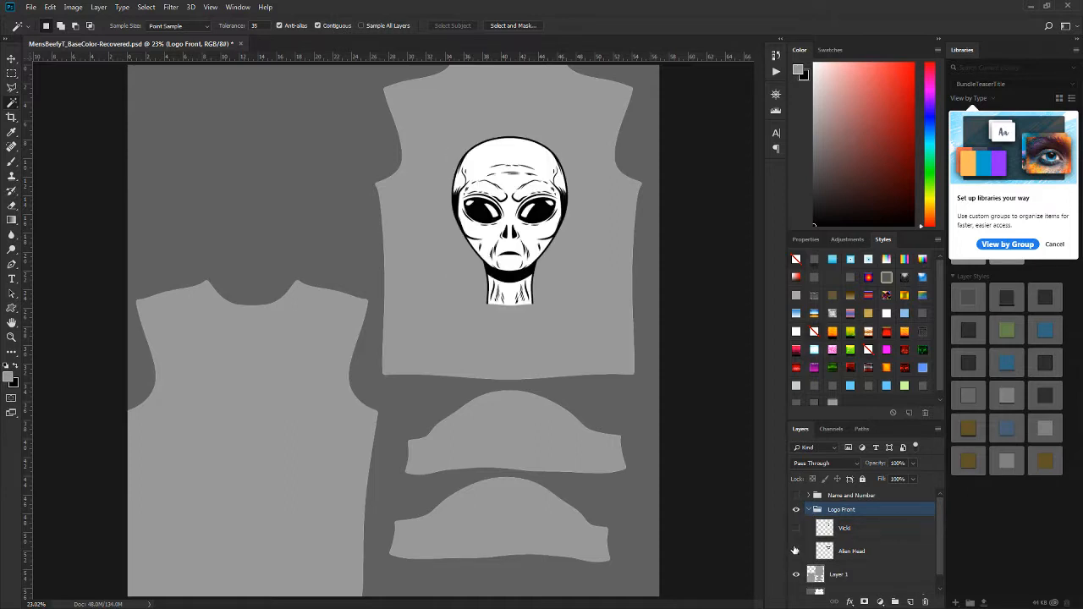
{"action": "left_click", "coordinate": [796, 551]}
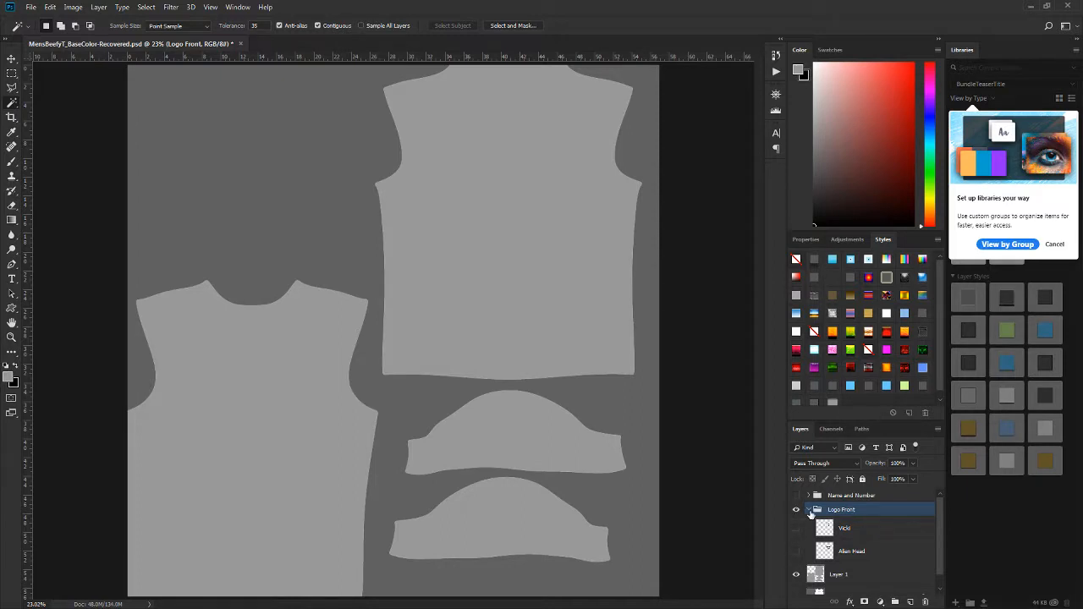
{"action": "left_click", "coordinate": [809, 510]}
Step: Show the Name and Number group and change the LEGAL text on the shirt front to ALIEN
{"action": "left_click", "coordinate": [795, 495]}
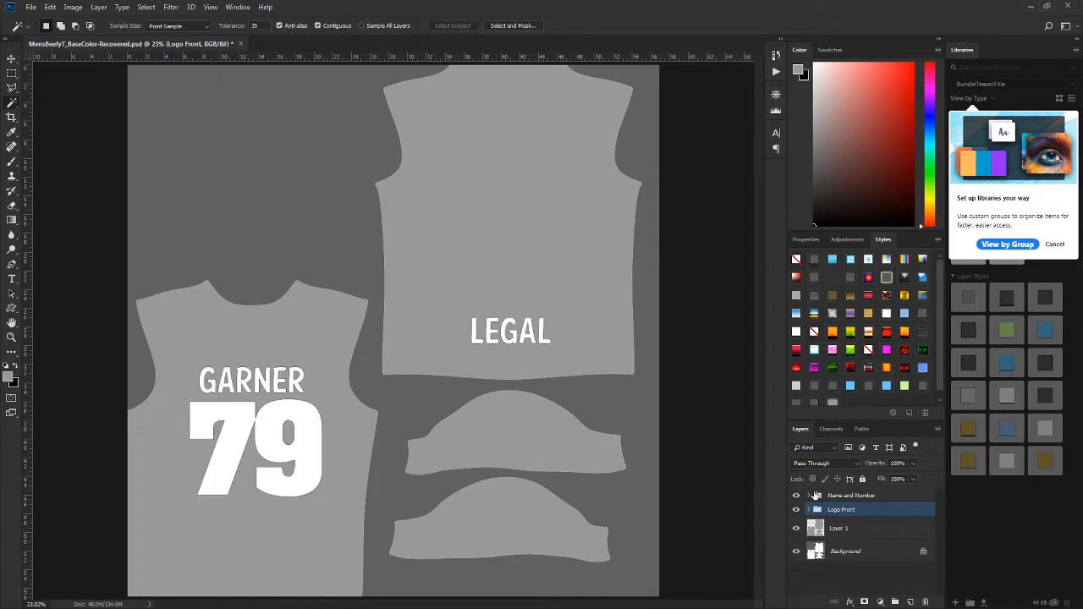
{"action": "left_click", "coordinate": [810, 495]}
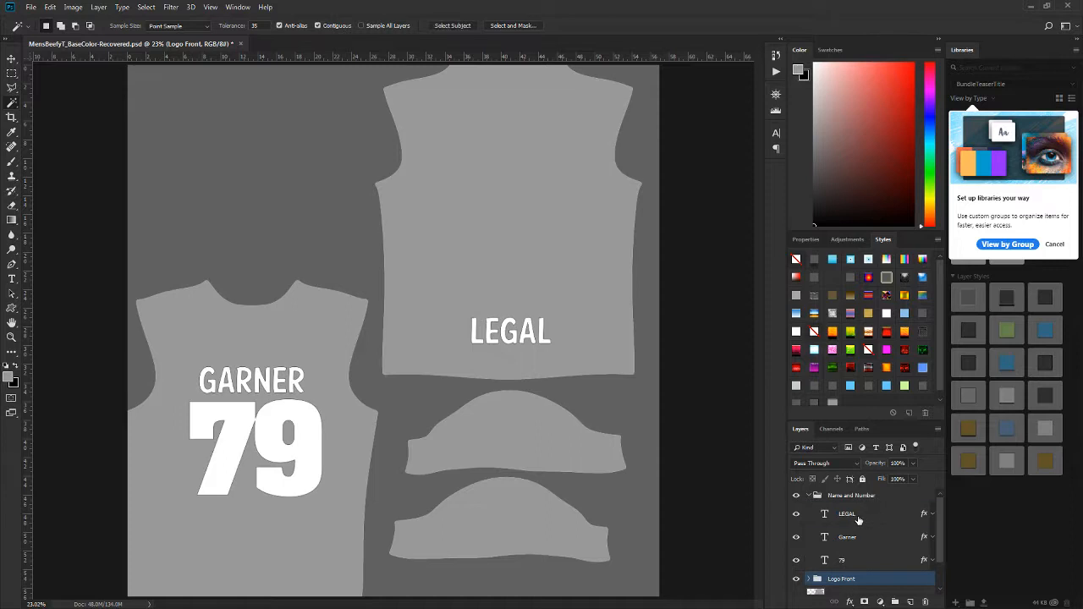
{"action": "left_click", "coordinate": [858, 516]}
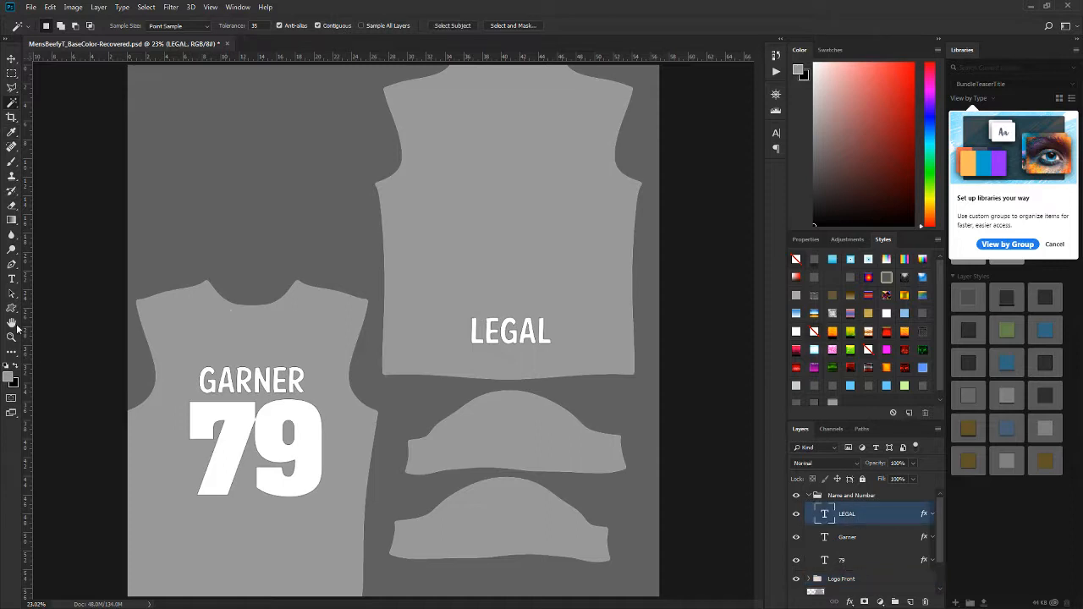
{"action": "left_click", "coordinate": [12, 280]}
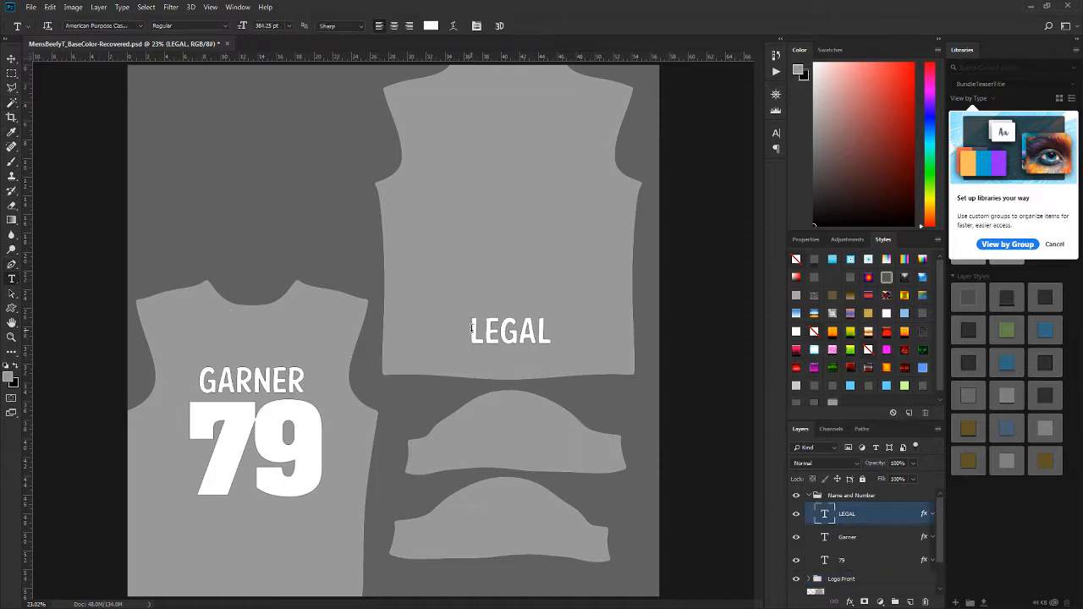
{"action": "left_click_drag", "start_coordinate": [471, 330], "coordinate": [549, 331]}
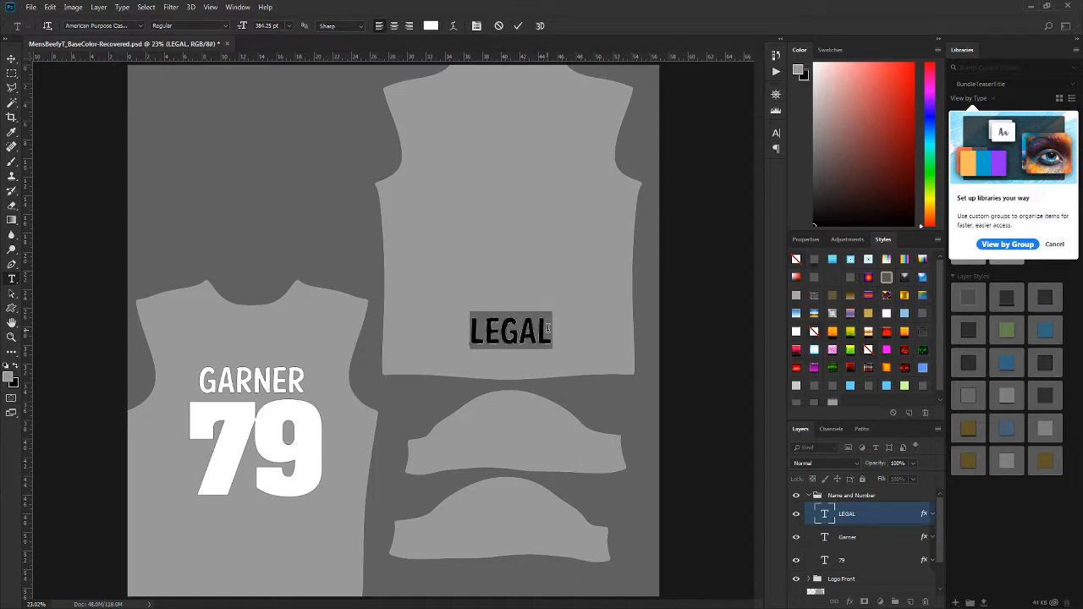
{"action": "type", "text": "ALIEN"}
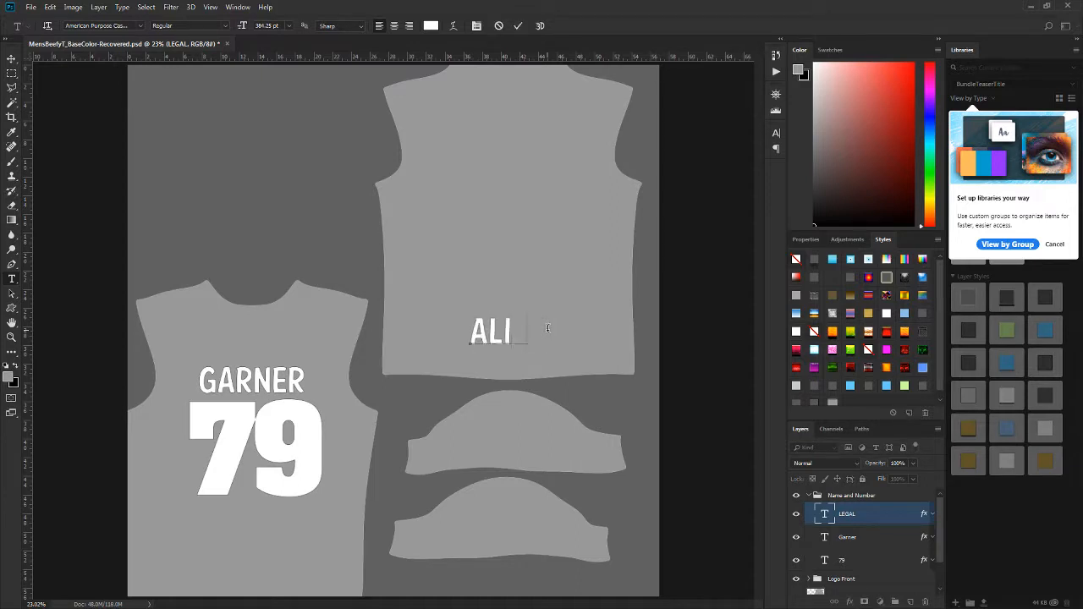
{"action": "left_click", "coordinate": [11, 61]}
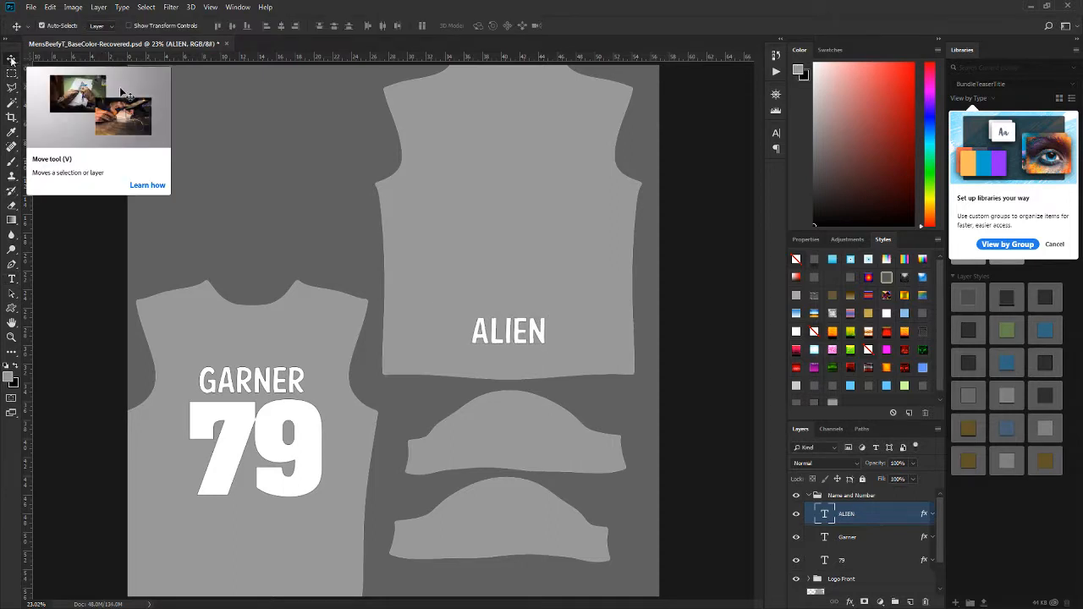
Step: Nudge the ALIEN text to center it horizontally on the shirt front
{"action": "key", "text": "Right"}
{"action": "key", "text": "Right"}
{"action": "key", "text": "Right"}
{"action": "key", "text": "Right"}
{"action": "key", "text": "Right"}
{"action": "key", "text": "Right"}
{"action": "key", "text": "Right"}
{"action": "key", "text": "Right"}
{"action": "key", "text": "Right"}
{"action": "key", "text": "Right"}
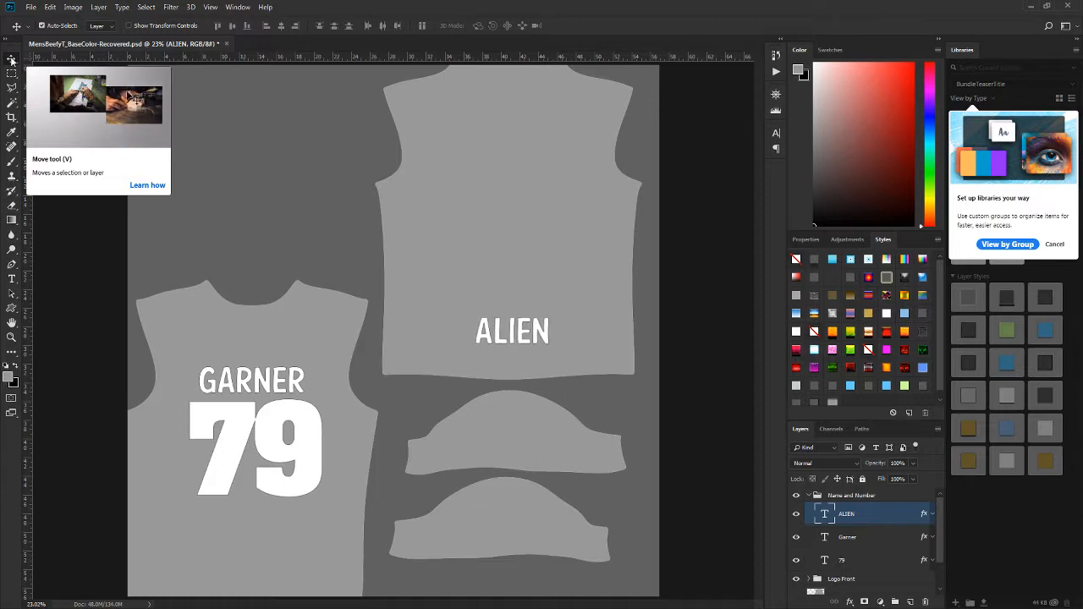
{"action": "key", "text": "Right"}
{"action": "key", "text": "Right"}
{"action": "key", "text": "Right"}
{"action": "key", "text": "Right"}
{"action": "key", "text": "Right"}
{"action": "key", "text": "Right"}
{"action": "key", "text": "Right"}
{"action": "key", "text": "Right"}
{"action": "key", "text": "Right"}
{"action": "key", "text": "Right"}
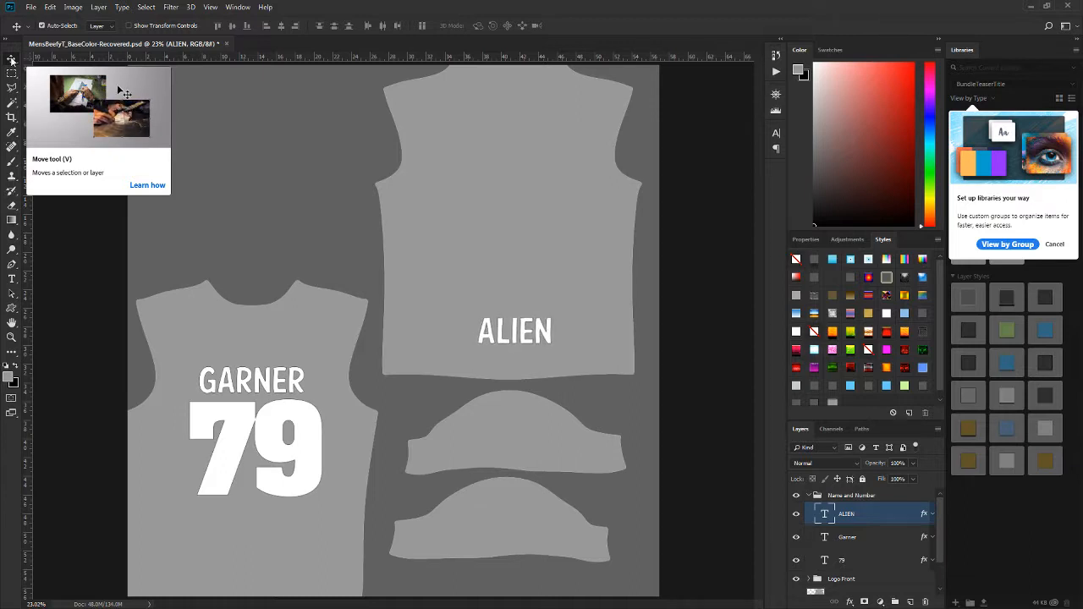
{"action": "key", "text": "Left"}
{"action": "key", "text": "Left"}
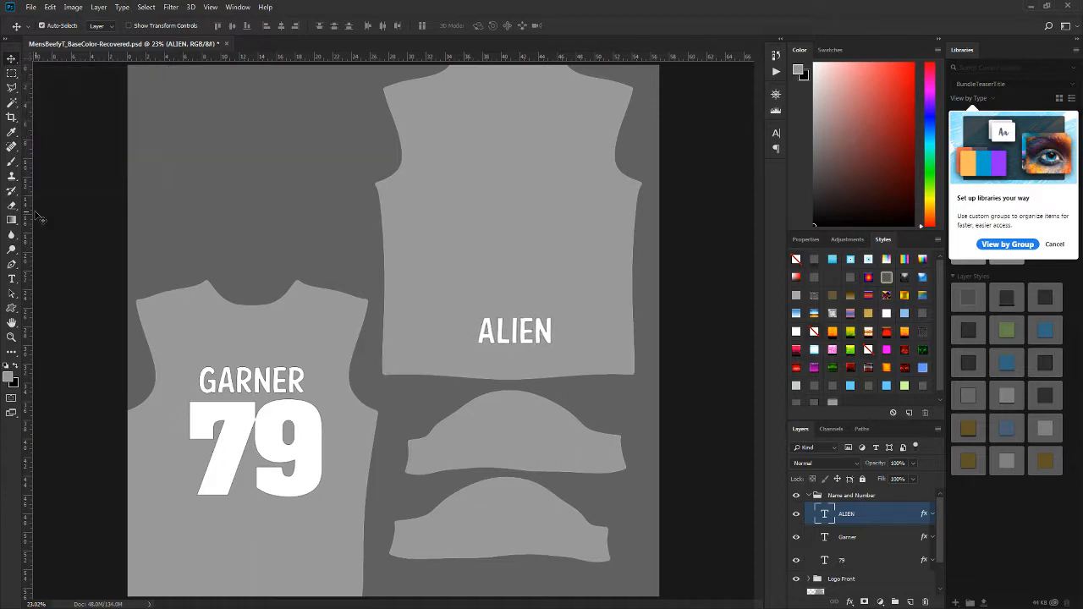
Step: Correct ALIEN on the shirt front to the intended first name and re-center the text
{"action": "left_click", "coordinate": [17, 279]}
{"action": "left_click", "coordinate": [508, 330]}
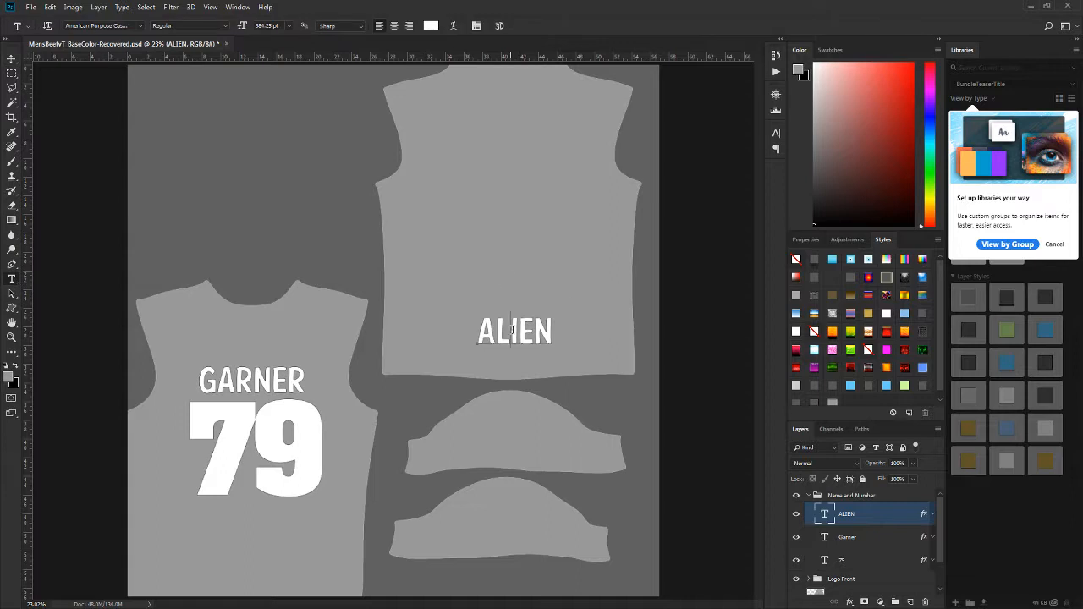
{"action": "key", "text": "BackSpace"}
{"action": "type", "text": "L"}
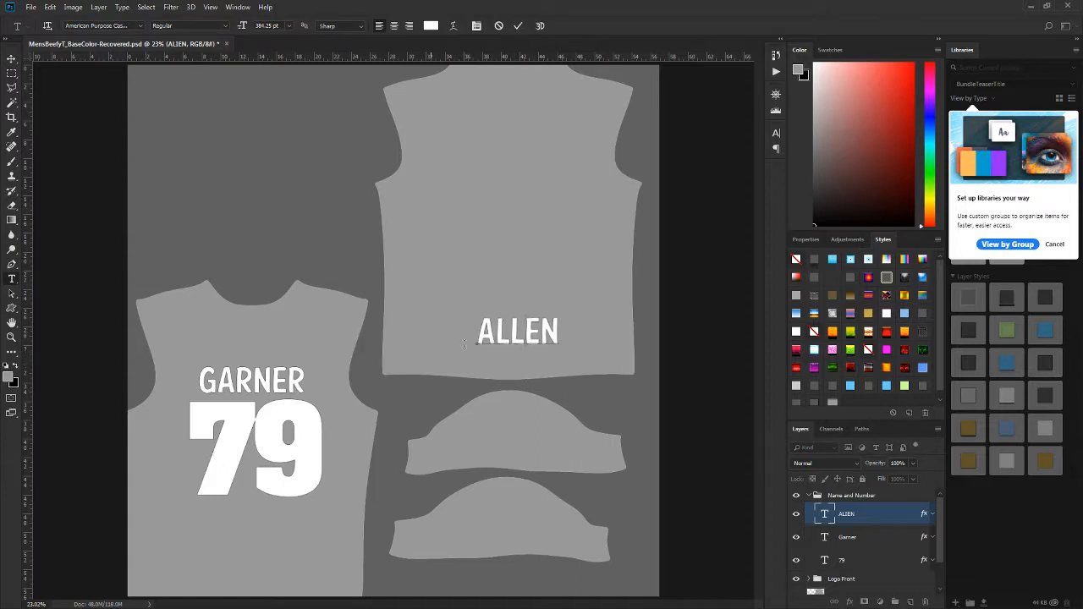
{"action": "left_click", "coordinate": [11, 59]}
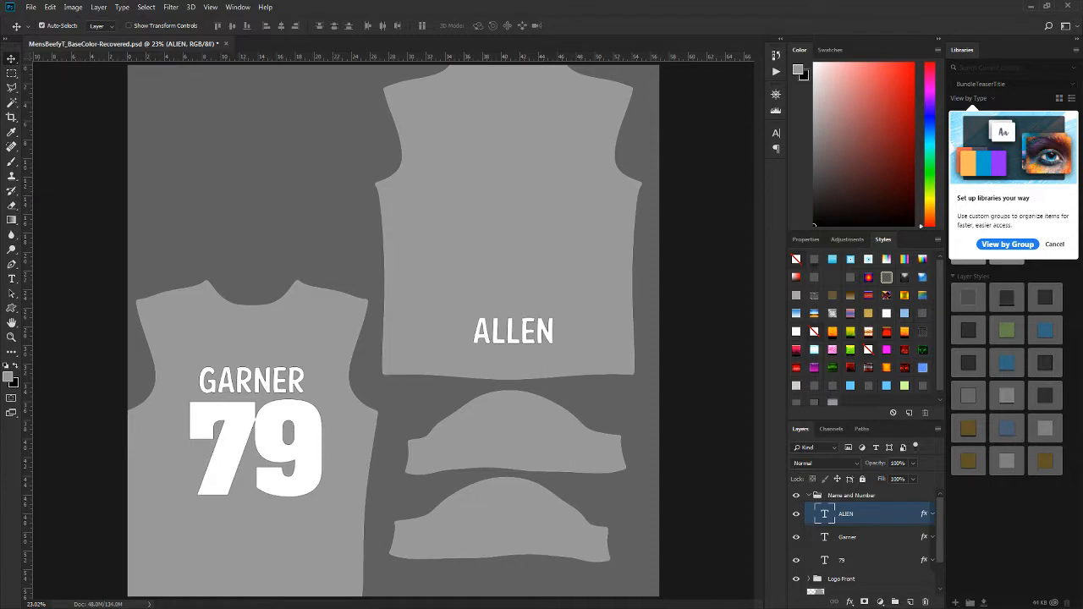
{"action": "left_click", "coordinate": [20, 281]}
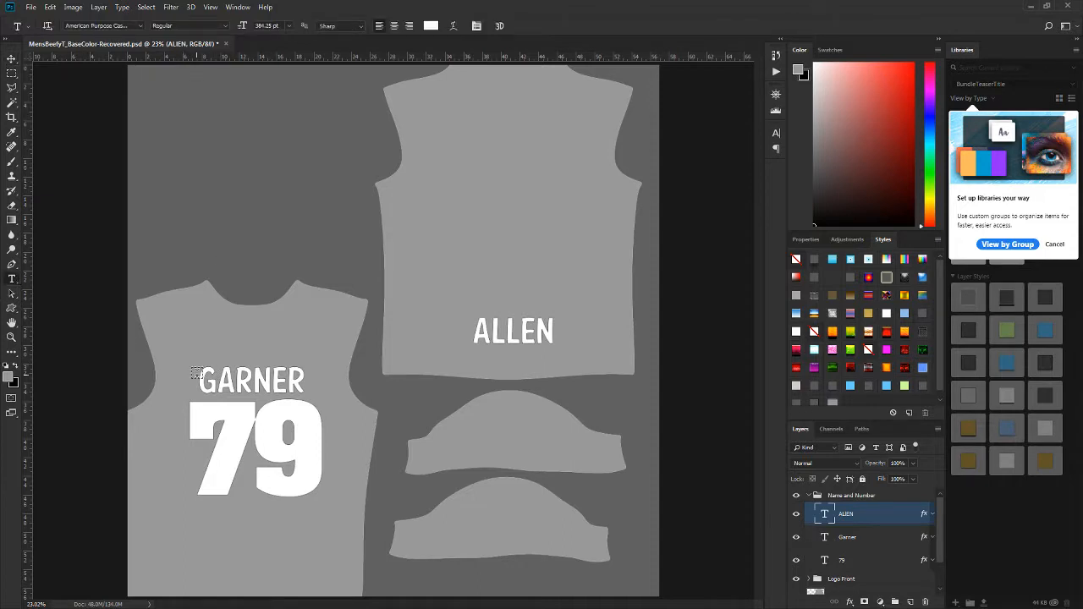
{"action": "left_click_drag", "start_coordinate": [195, 372], "coordinate": [204, 373]}
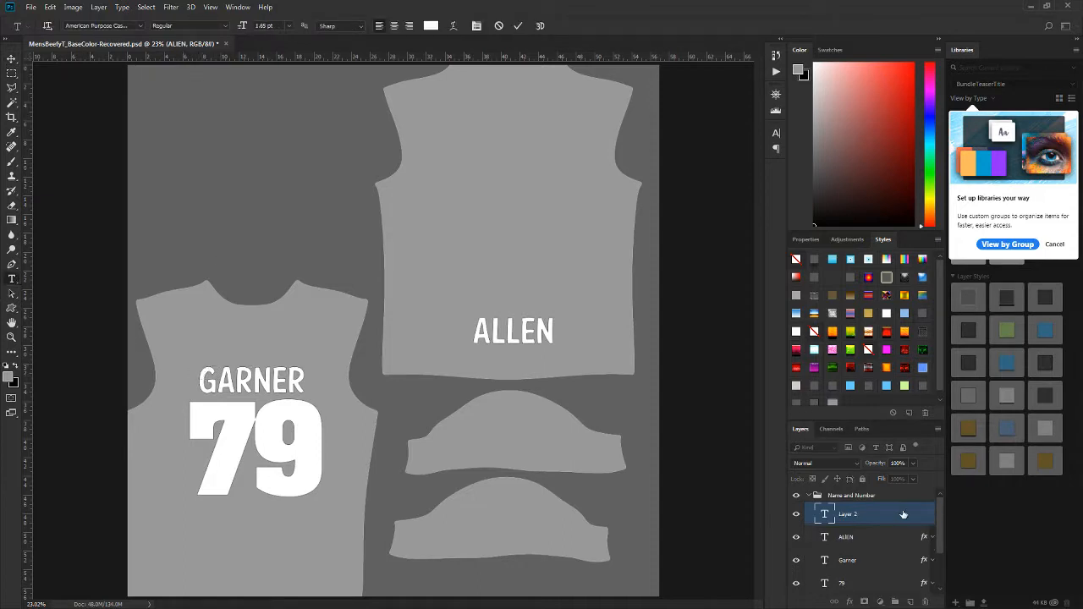
{"action": "left_click_drag", "start_coordinate": [906, 514], "coordinate": [925, 601]}
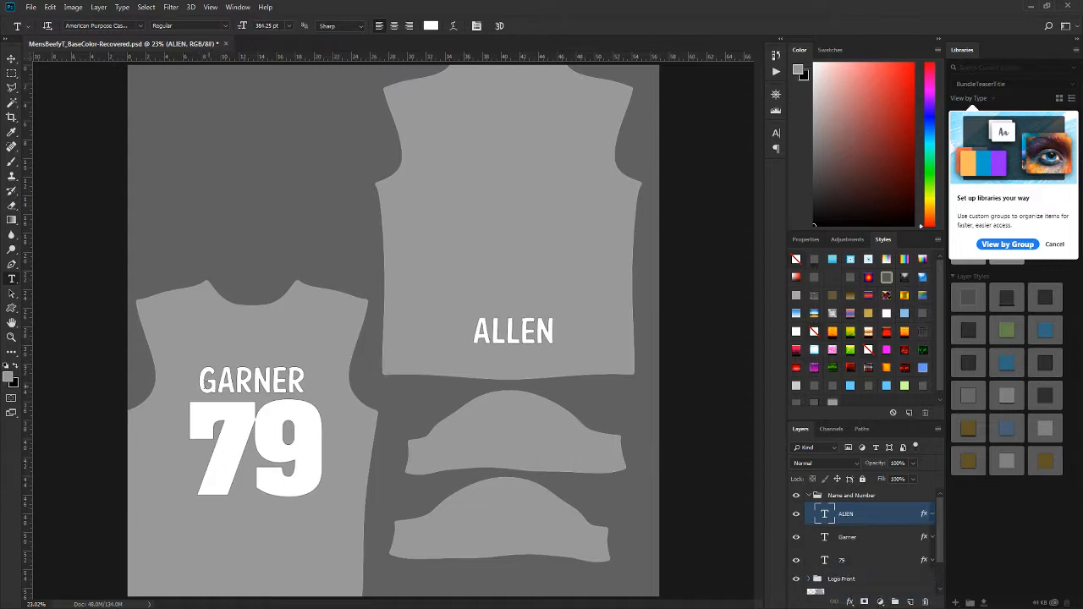
Step: Replace the surname above the number 79 on the shirt back with the new surname, and center it over the number
{"action": "left_click", "coordinate": [221, 378]}
{"action": "key", "text": "ctrl+a"}
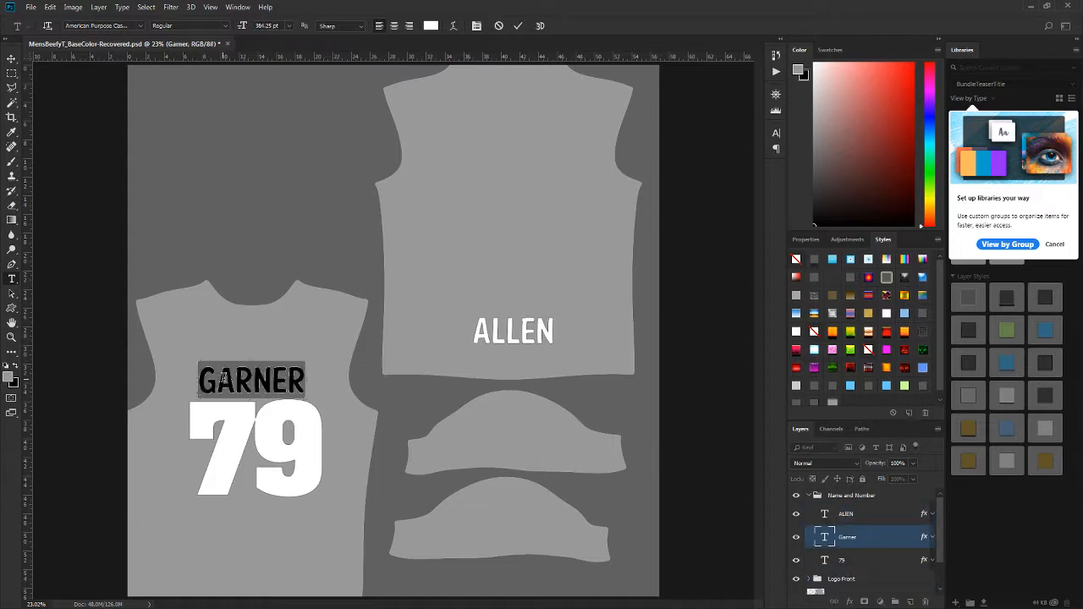
{"action": "type", "text": "TALLON"}
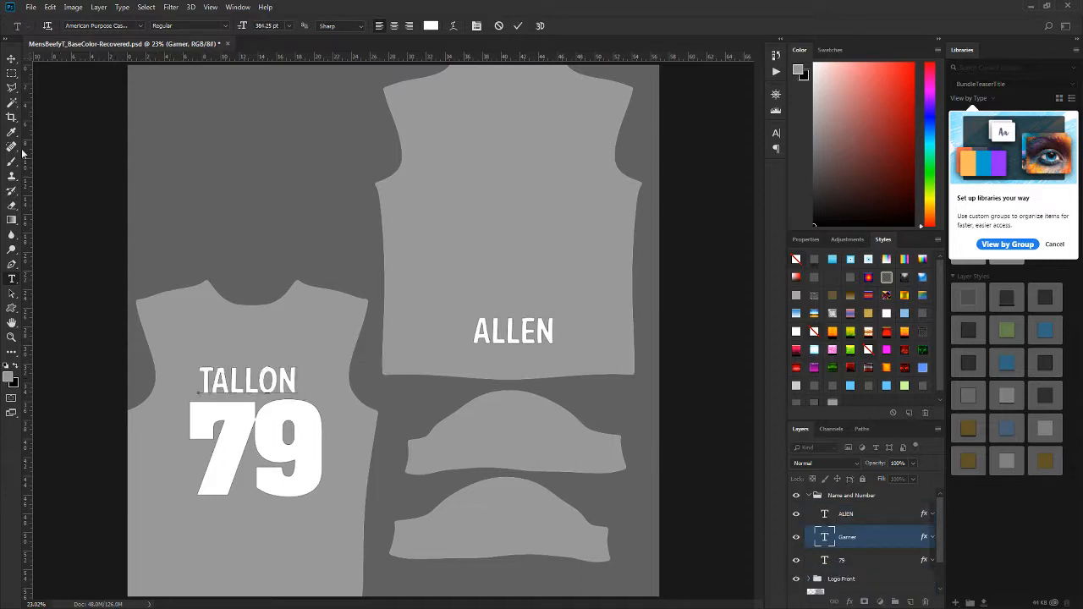
{"action": "left_click", "coordinate": [11, 63]}
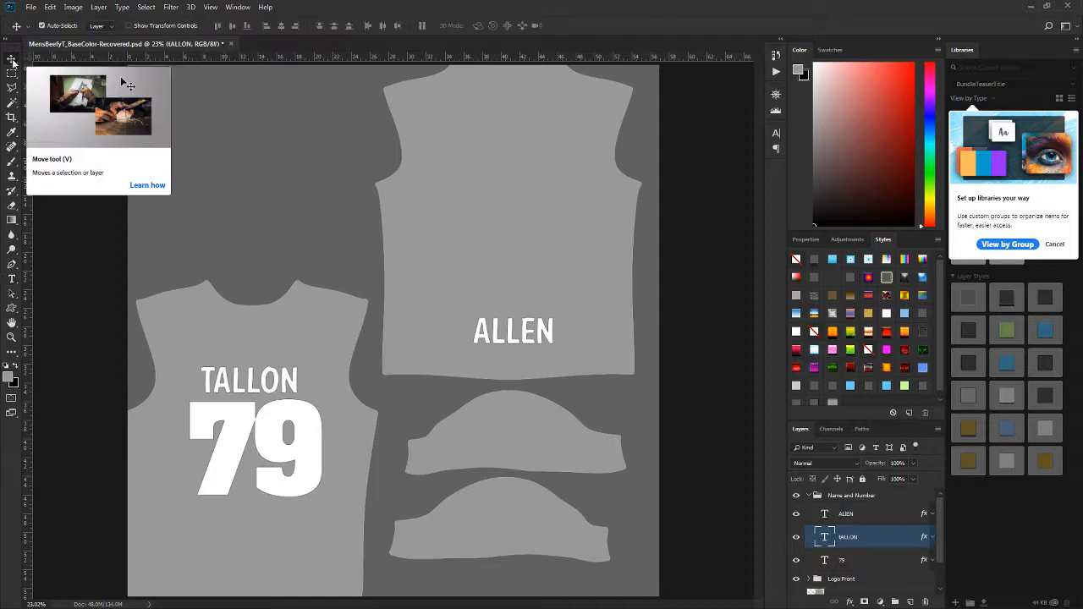
{"action": "key", "text": "shift+Right"}
{"action": "key", "text": "shift+Right"}
{"action": "key", "text": "shift+Right"}
{"action": "key", "text": "shift+Right"}
{"action": "key", "text": "shift+Right"}
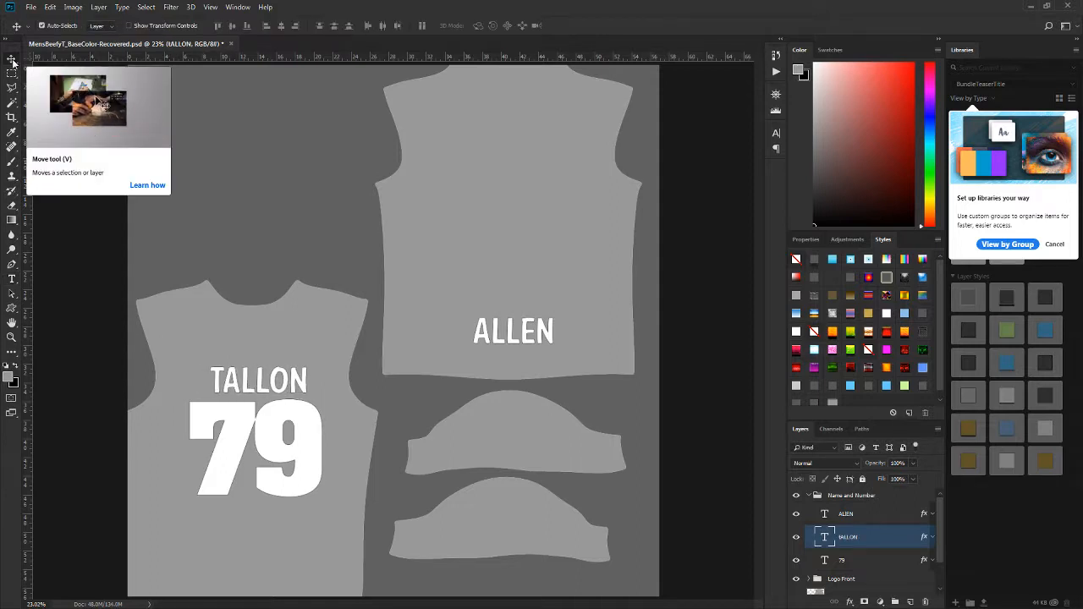
{"action": "key", "text": "shift+Right"}
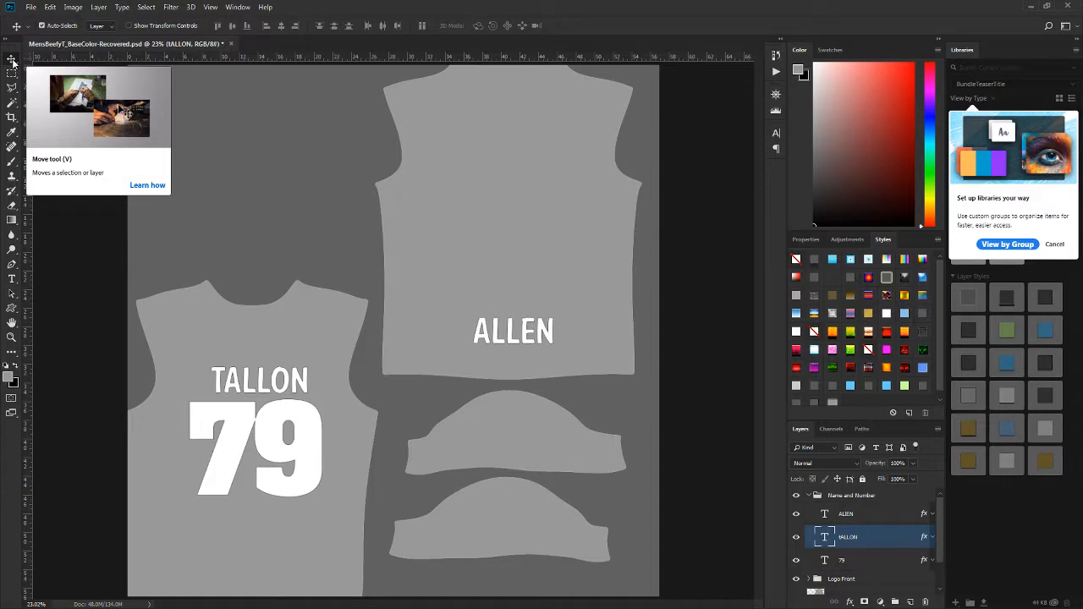
Step: Change the number on the shirt back to 69
{"action": "left_click", "coordinate": [13, 278]}
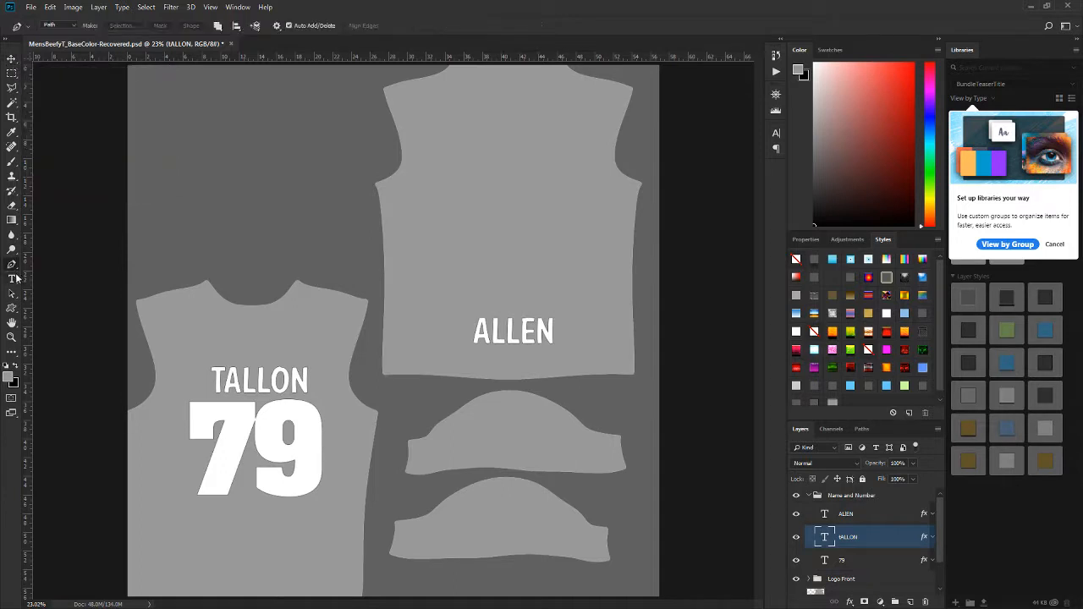
{"action": "left_click", "coordinate": [258, 423]}
{"action": "left_click_drag", "start_coordinate": [254, 423], "coordinate": [177, 432]}
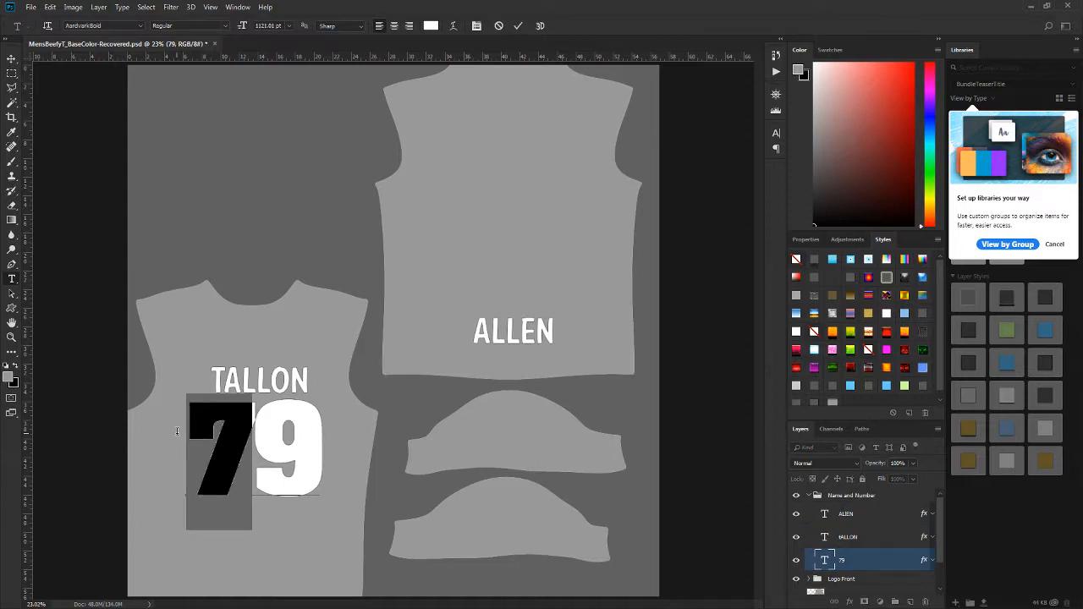
{"action": "type", "text": "6"}
{"action": "left_click", "coordinate": [12, 58]}
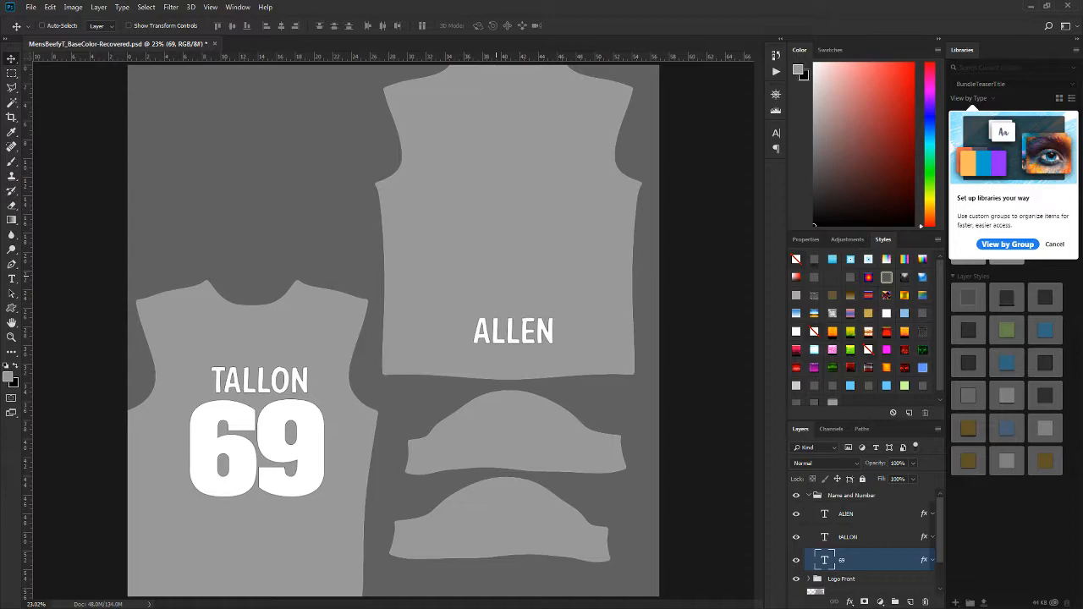
Step: Export the template with Save for Web as a JPEG into the SampleGraphicT folder, using the full name from the shirt as file name
{"action": "key", "text": "ctrl+alt+shift+s"}
{"action": "left_click_drag", "start_coordinate": [56, 62], "coordinate": [642, 74]}
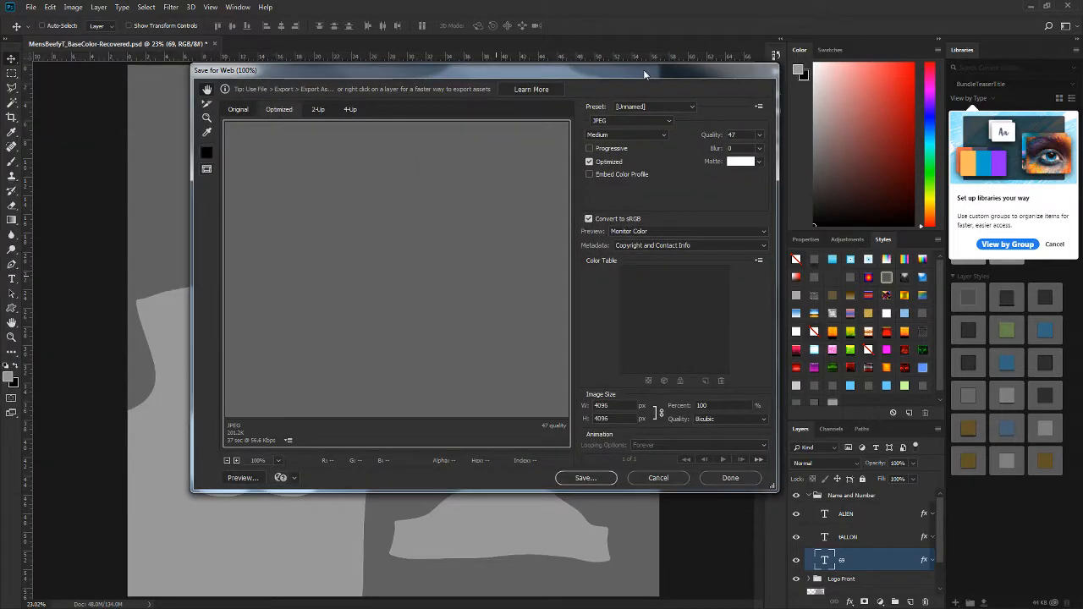
{"action": "left_click", "coordinate": [585, 478]}
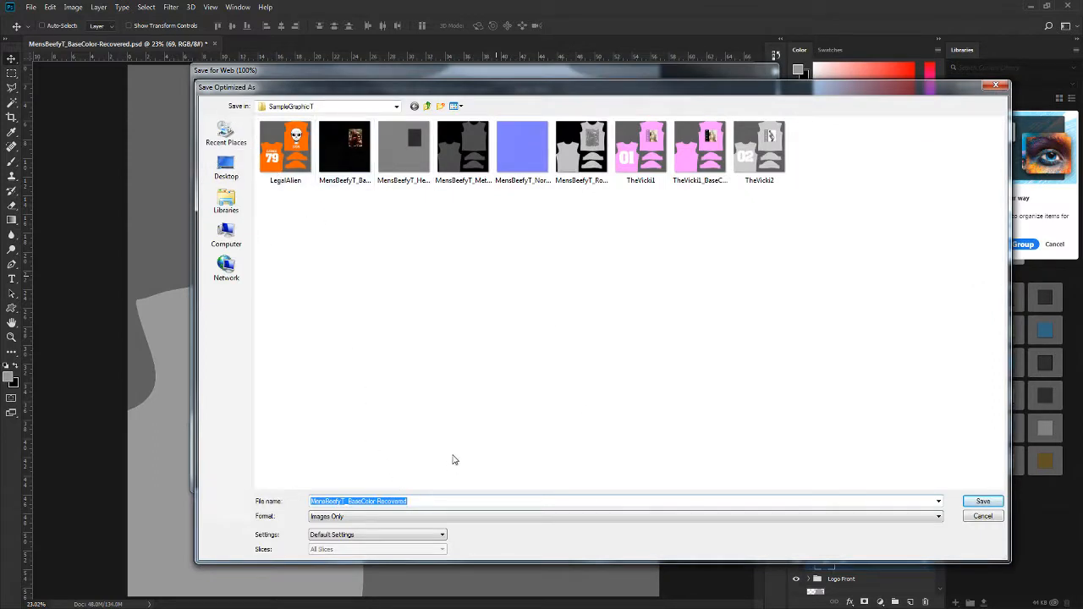
{"action": "type", "text": "aLLENtALON"}
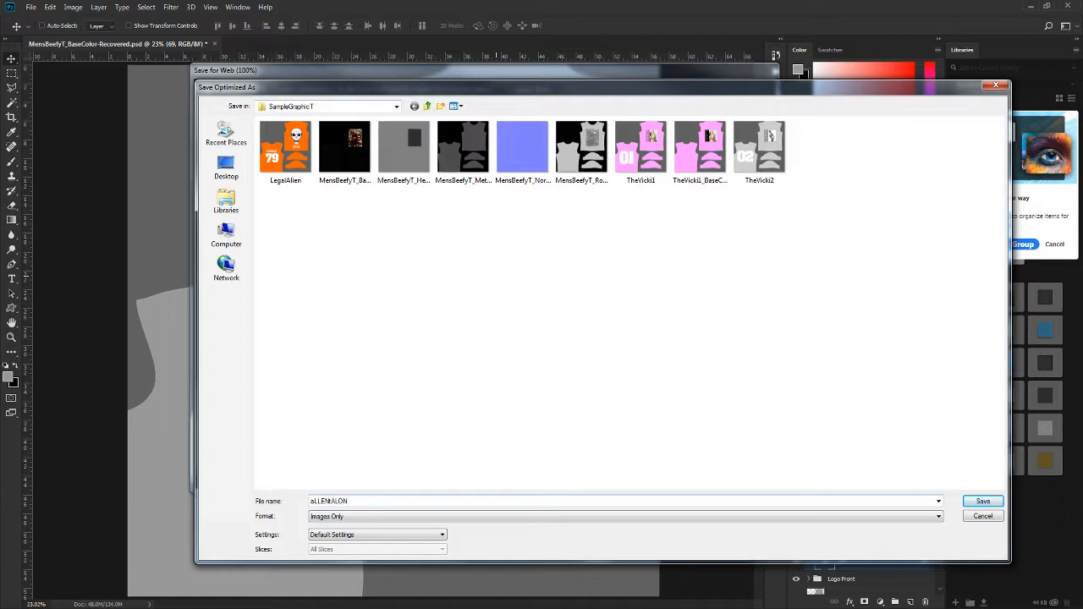
{"action": "key", "text": "BackSpace"}
{"action": "key", "text": "BackSpace"}
{"action": "key", "text": "BackSpace"}
{"action": "key", "text": "BackSpace"}
{"action": "key", "text": "BackSpace"}
{"action": "key", "text": "BackSpace"}
{"action": "key", "text": "BackSpace"}
{"action": "key", "text": "BackSpace"}
{"action": "left_click", "coordinate": [979, 501]}
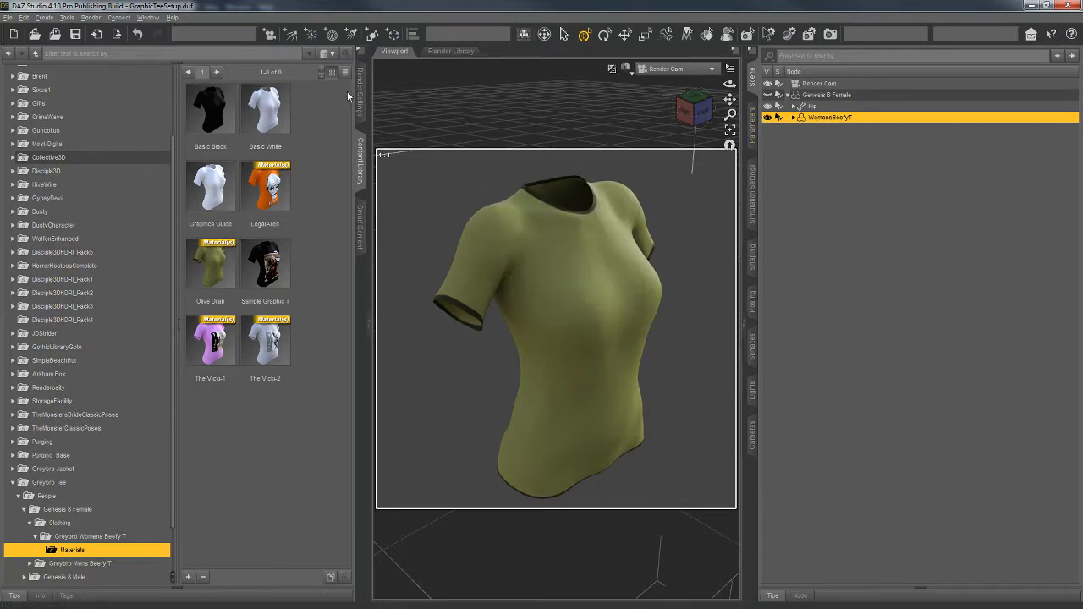
Step: In DAZ Studio, apply the Basic White material to the women's T-shirt and examine the maps in its surface settings
{"action": "double_click", "coordinate": [267, 125]}
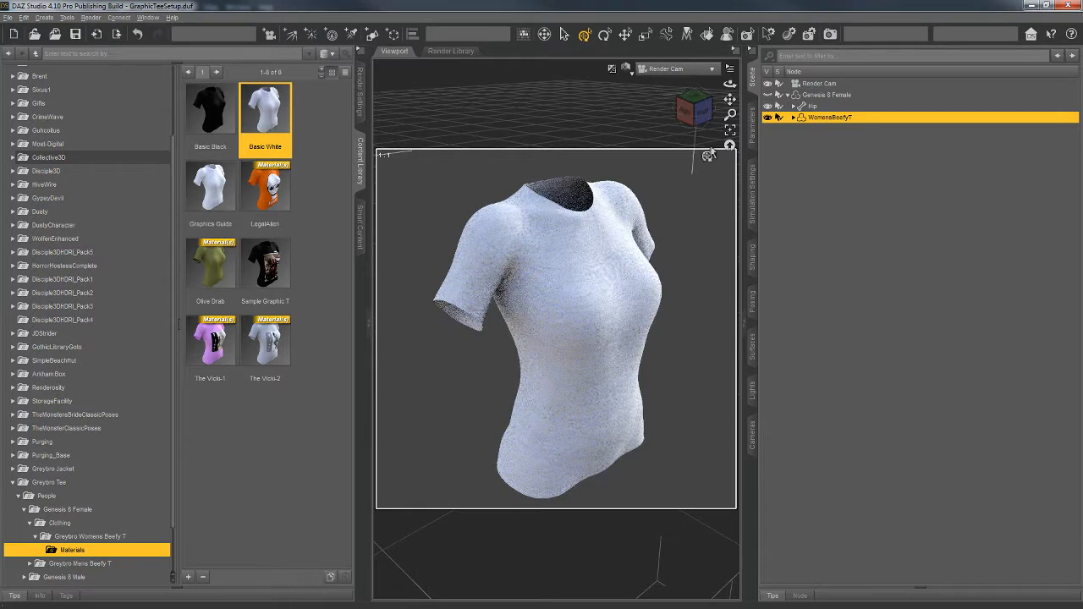
{"action": "left_click", "coordinate": [763, 339]}
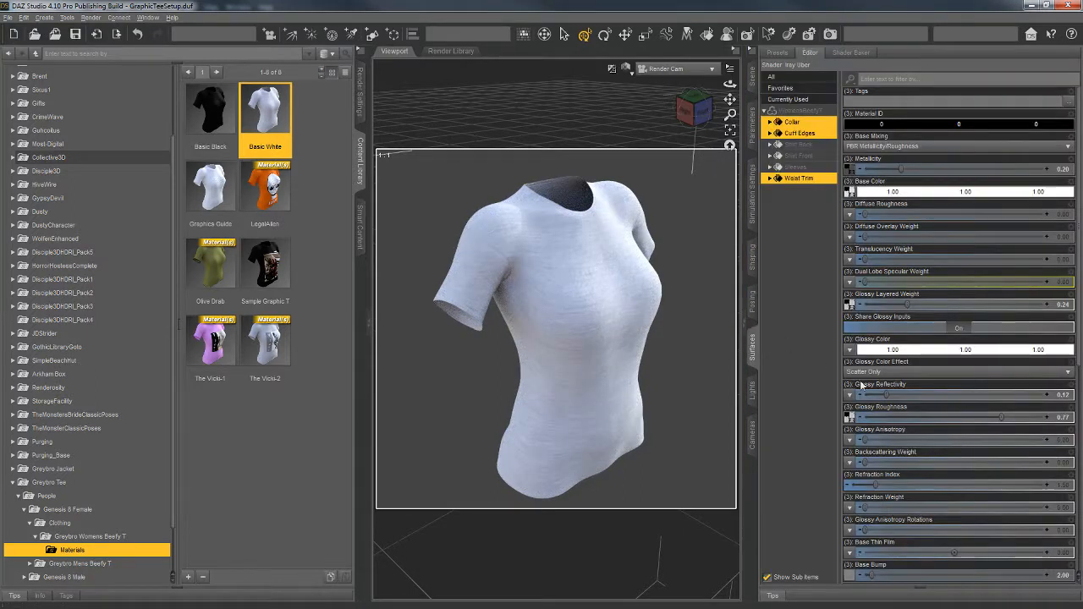
{"action": "mouse_move", "coordinate": [853, 313]}
{"action": "scroll", "coordinate": [853, 313], "scroll_direction": "down", "scroll_amount": 2}
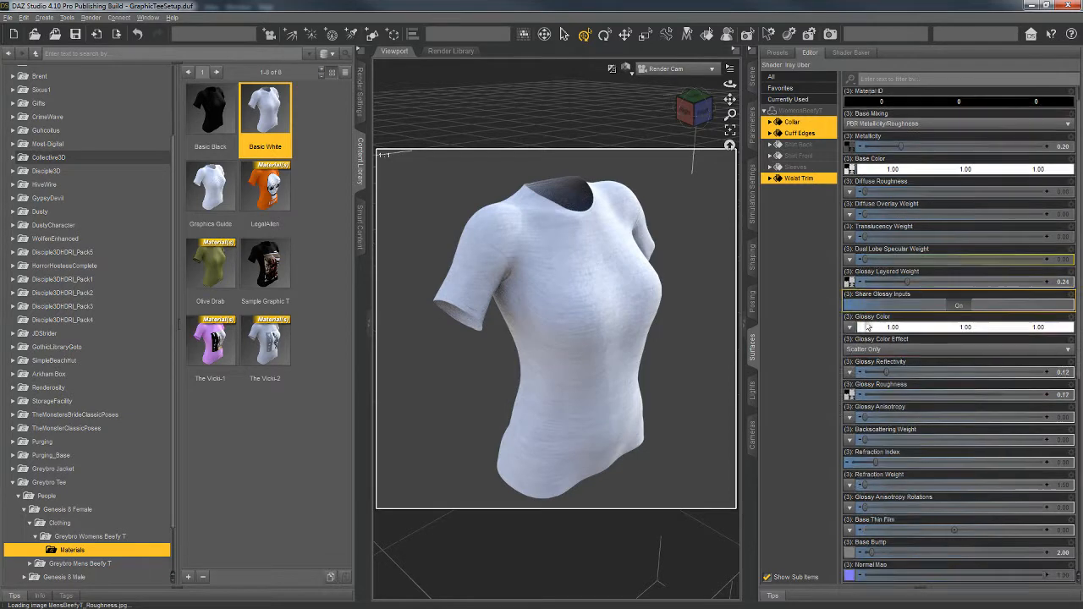
{"action": "mouse_move", "coordinate": [852, 349]}
{"action": "scroll", "coordinate": [853, 348], "scroll_direction": "down", "scroll_amount": 4}
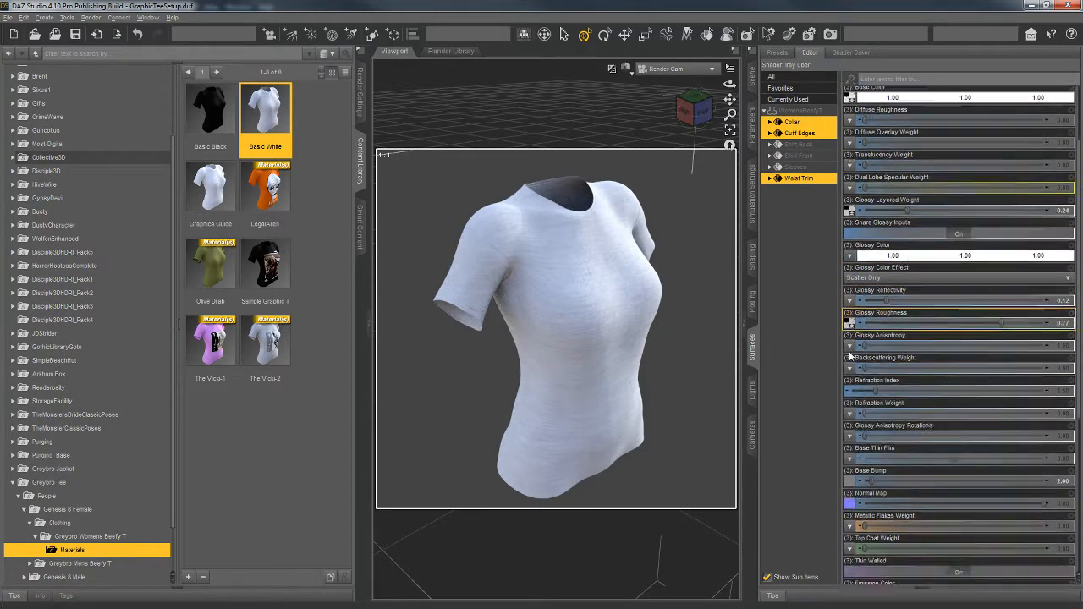
Step: Apply the Sample Graphic T material to compare its maps, return to Basic White and preview the Glossy Roughness map
{"action": "left_click", "coordinate": [282, 264]}
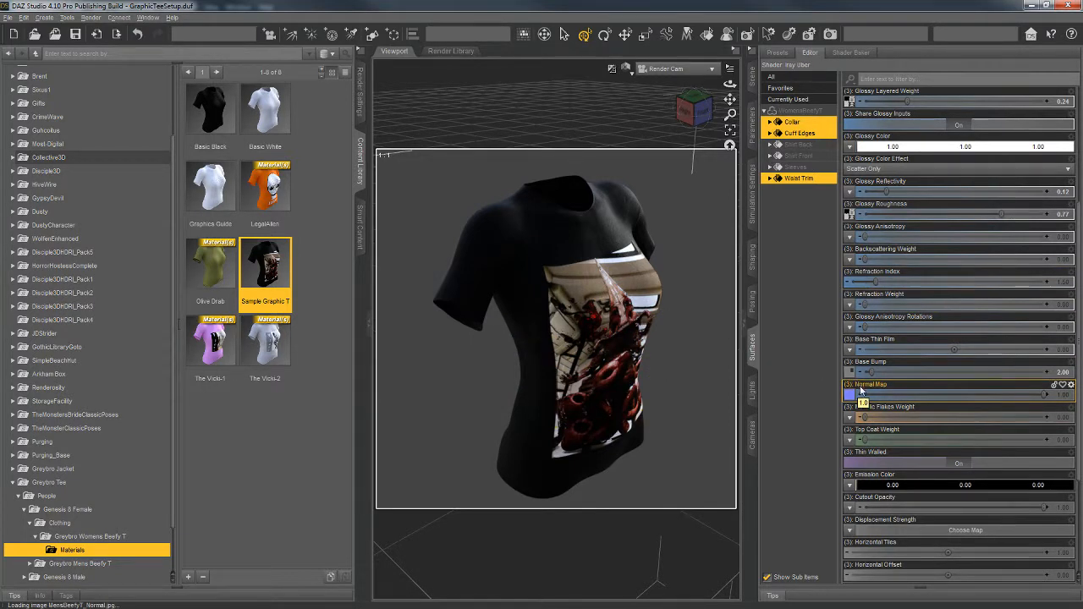
{"action": "left_click", "coordinate": [282, 115]}
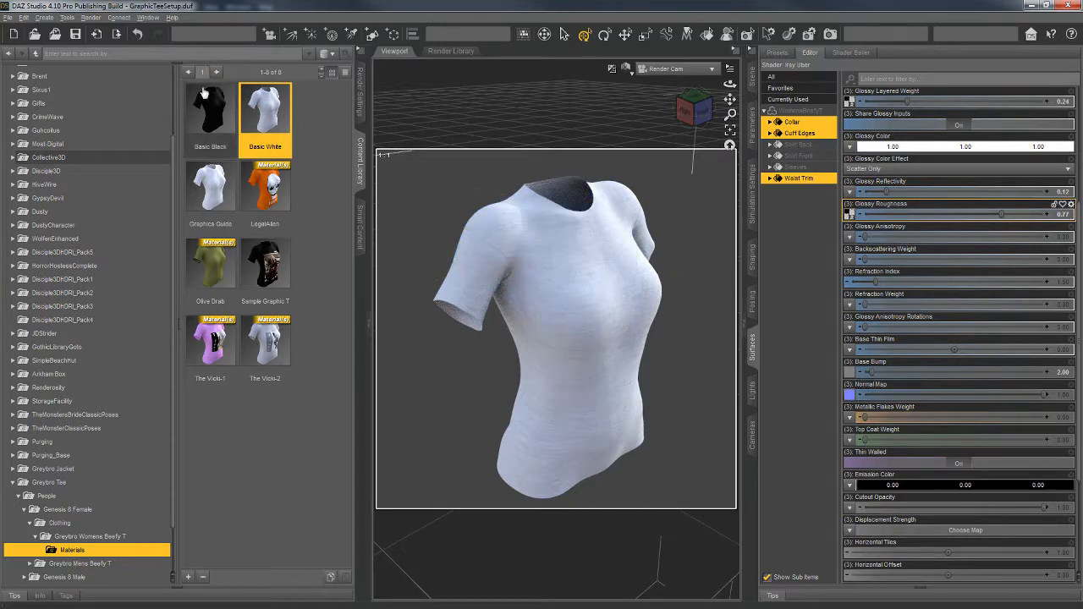
{"action": "left_click_drag", "start_coordinate": [203, 122], "coordinate": [595, 374]}
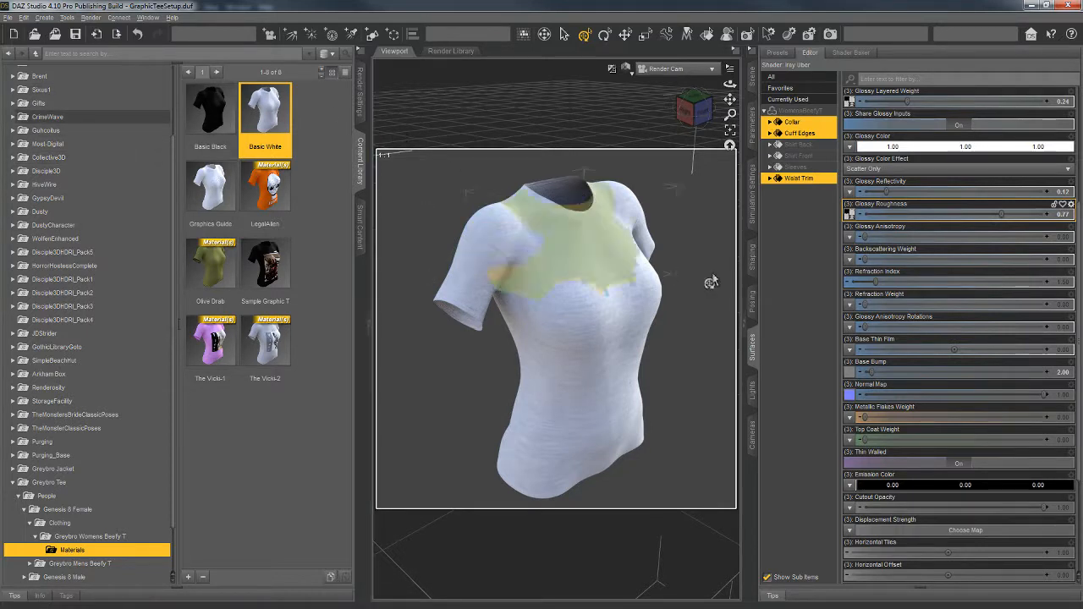
{"action": "mouse_move", "coordinate": [851, 220]}
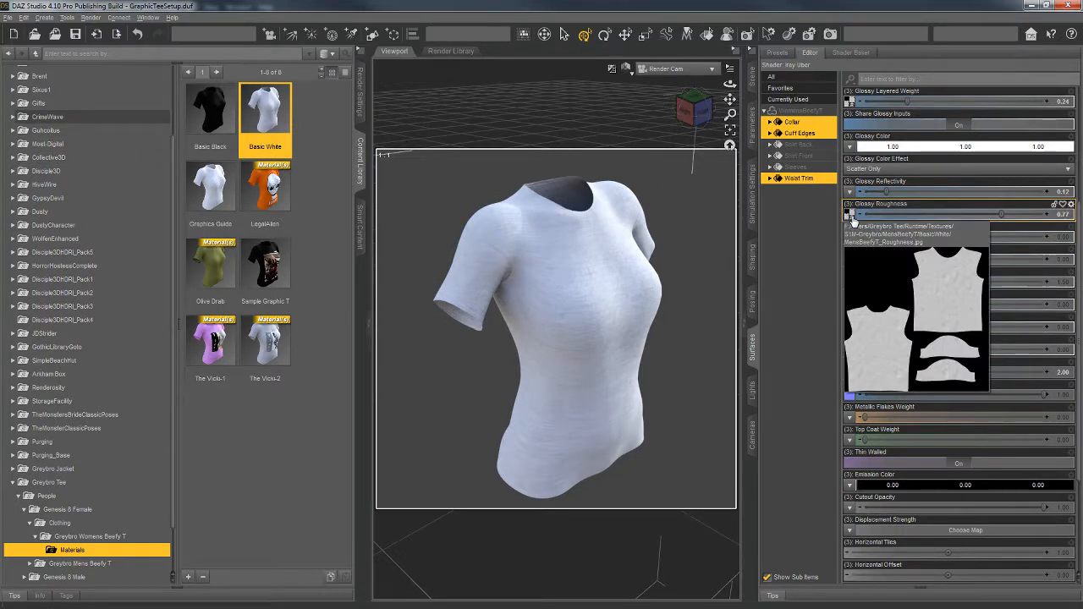
Step: Select all shirt surfaces from Collar to Waist Trim and load the newly exported shirt texture as their Glossy Color map
{"action": "left_click", "coordinate": [793, 123]}
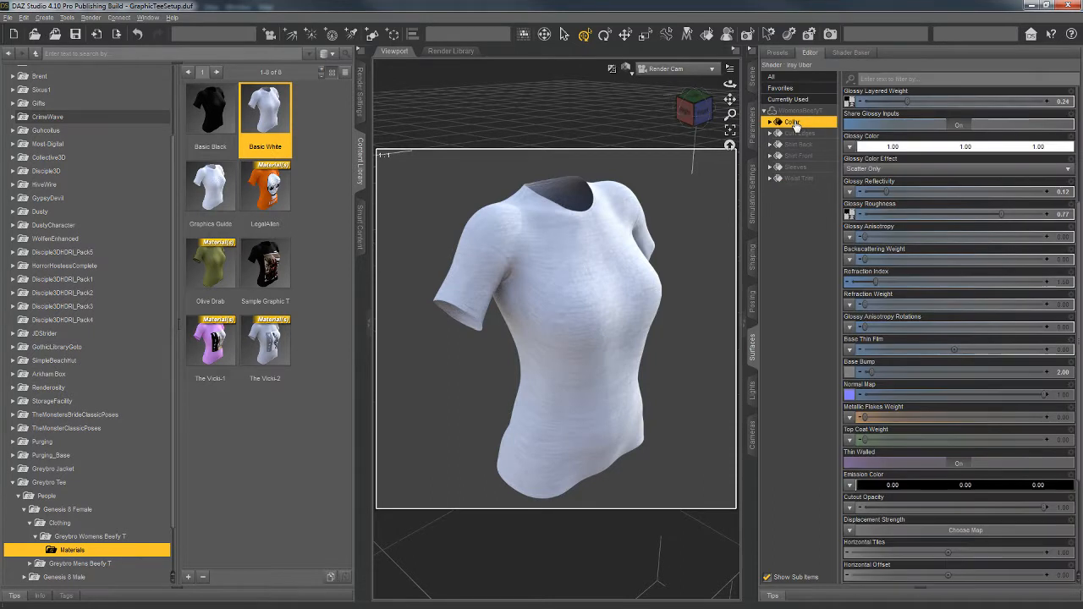
{"action": "left_click", "coordinate": [800, 178], "text": "shift"}
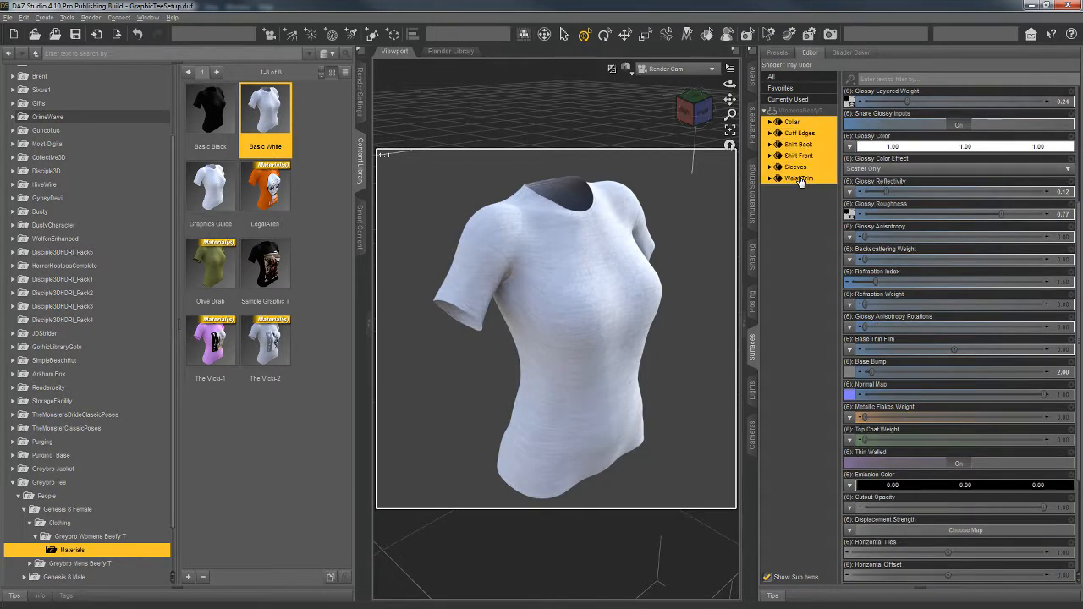
{"action": "left_click", "coordinate": [850, 146]}
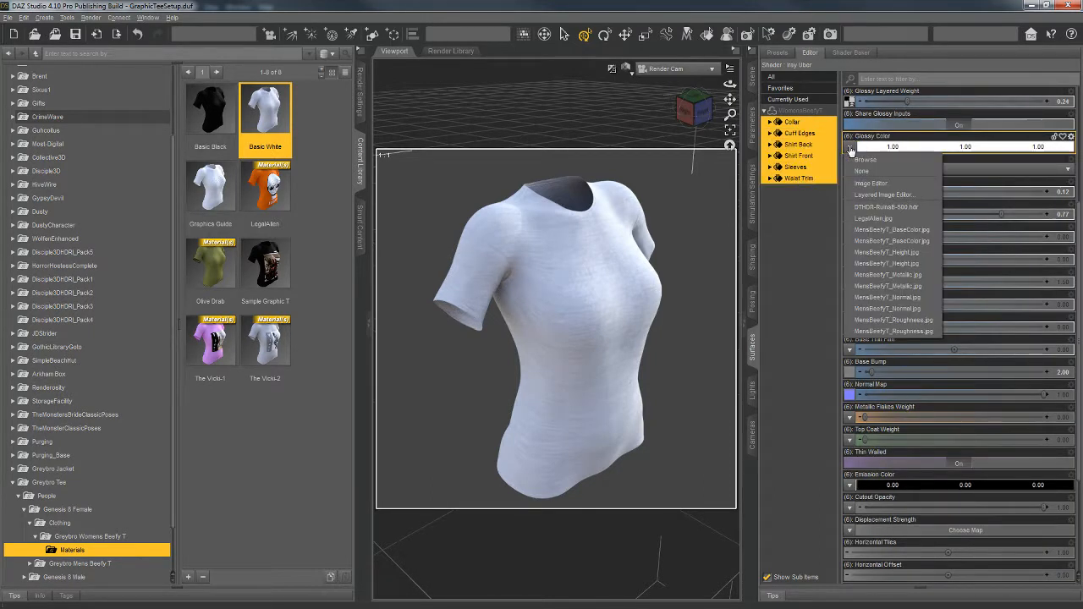
{"action": "left_click", "coordinate": [859, 160]}
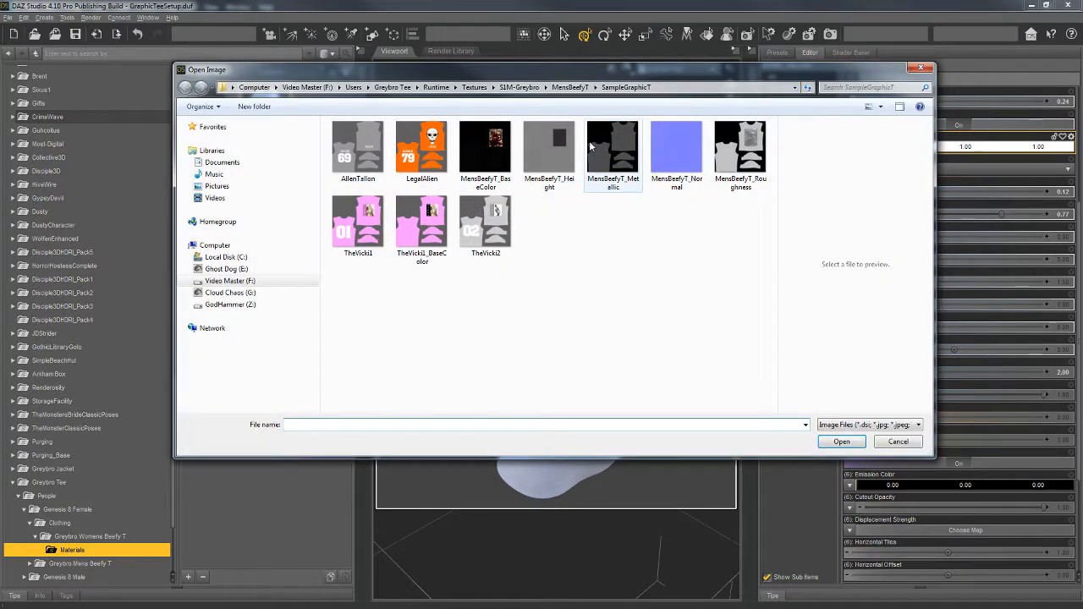
{"action": "left_click", "coordinate": [358, 152]}
{"action": "left_click", "coordinate": [842, 442]}
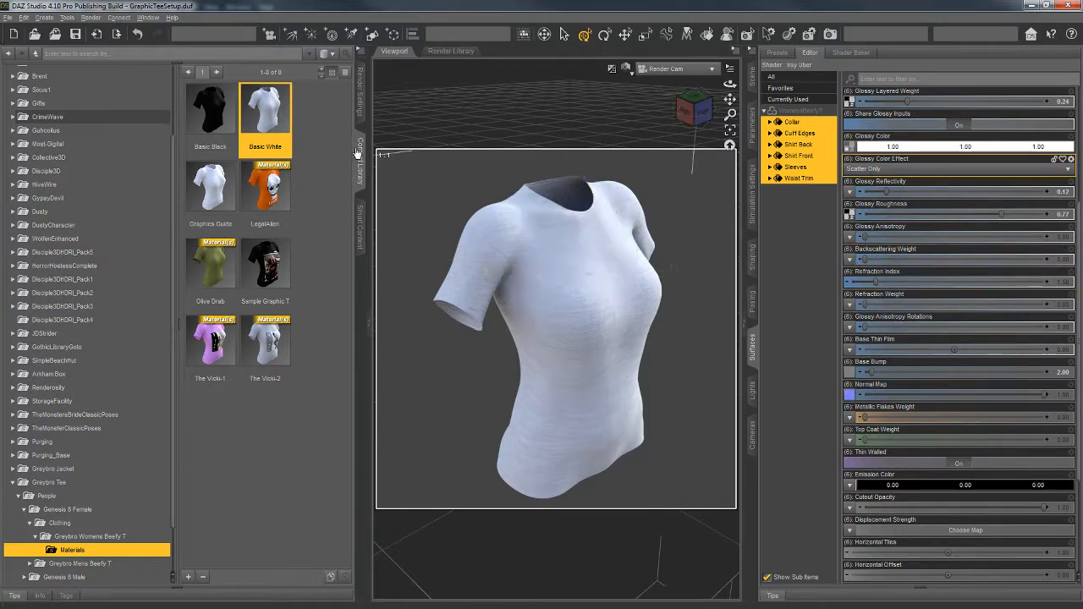
Step: Apply the LegalAlien material preset to the women's T-shirt
{"action": "double_click", "coordinate": [271, 193]}
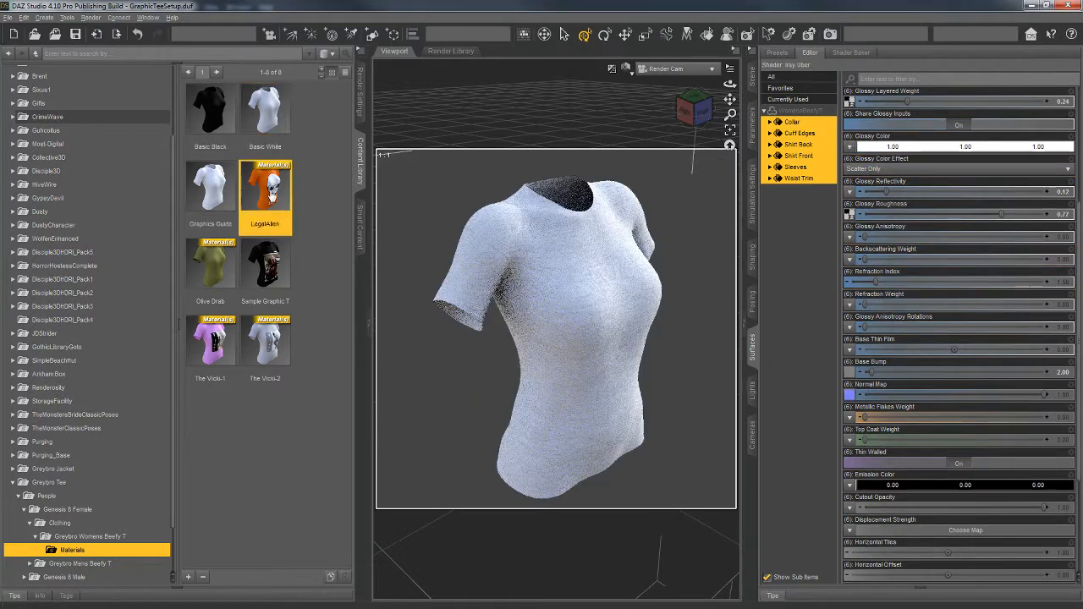
Step: Select only the Shirt Front surface and examine its LegalAlien Glossy Roughness and Base Color maps
{"action": "mouse_move", "coordinate": [271, 191]}
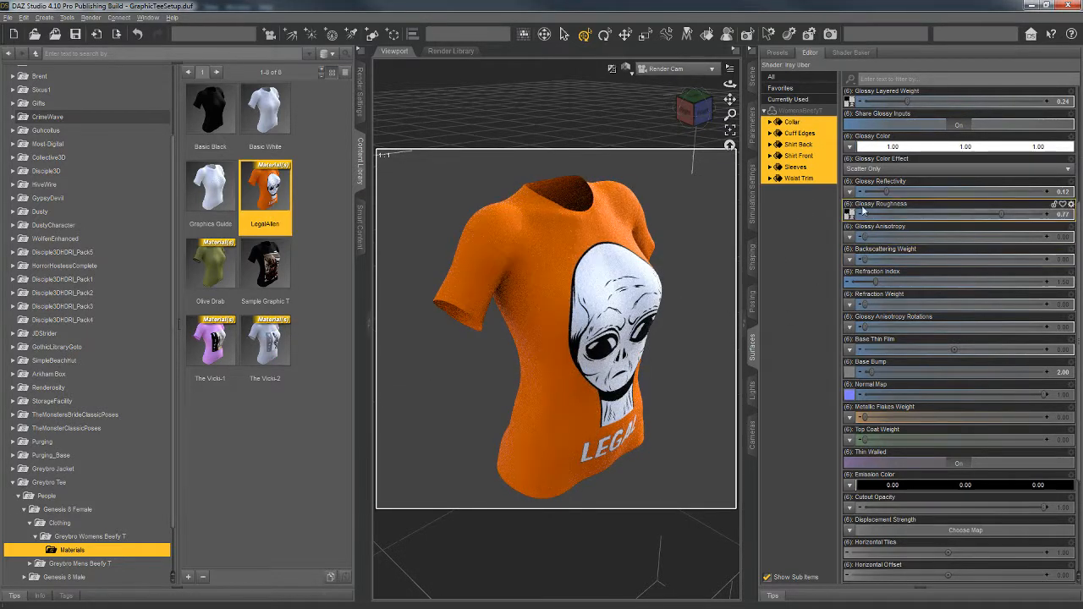
{"action": "left_click", "coordinate": [794, 215]}
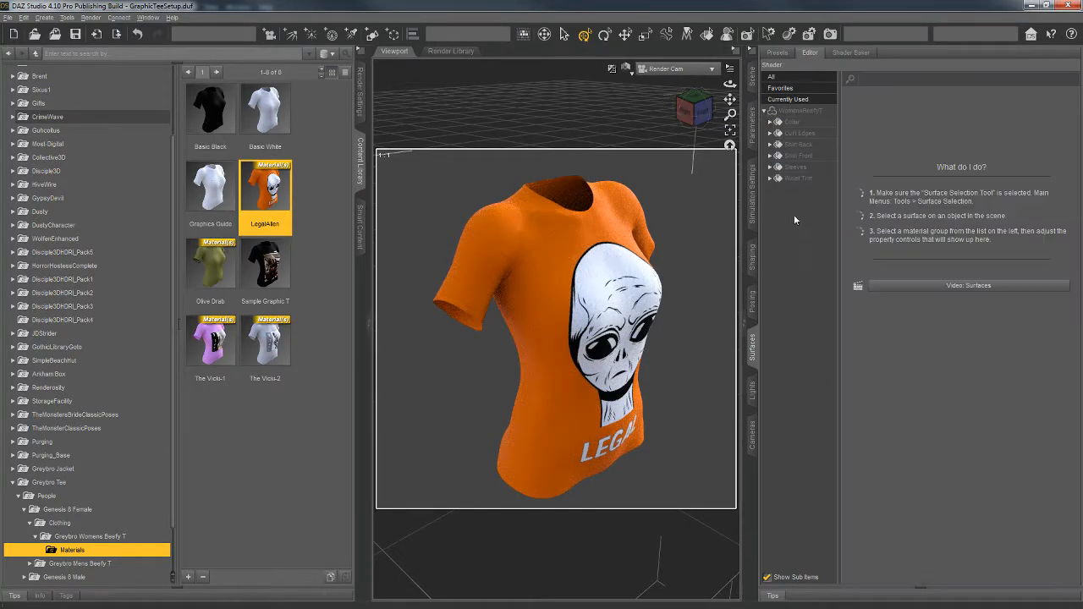
{"action": "left_click", "coordinate": [800, 156]}
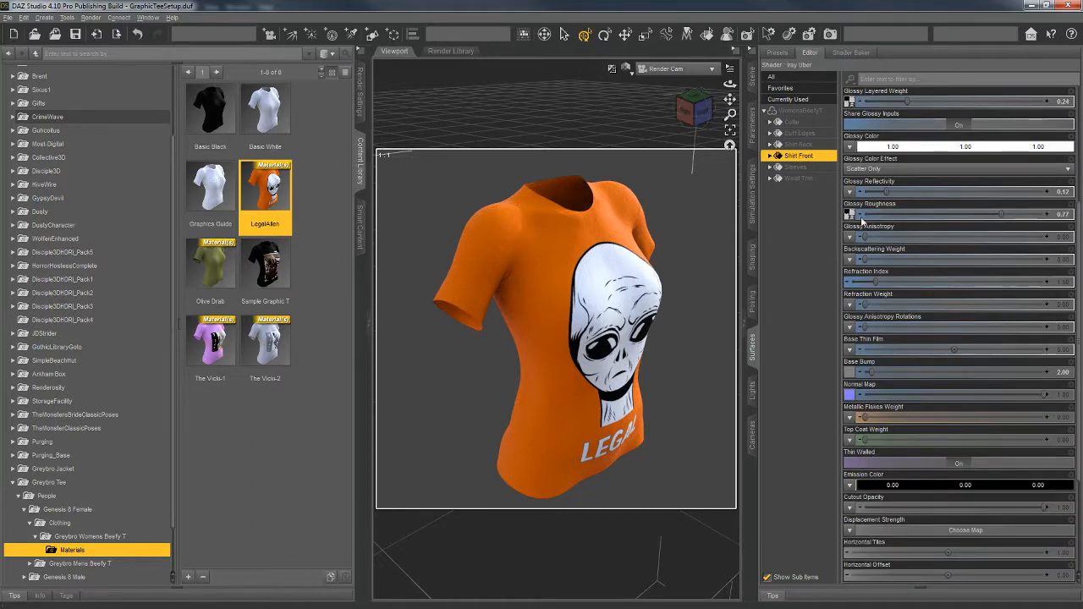
{"action": "mouse_move", "coordinate": [850, 218]}
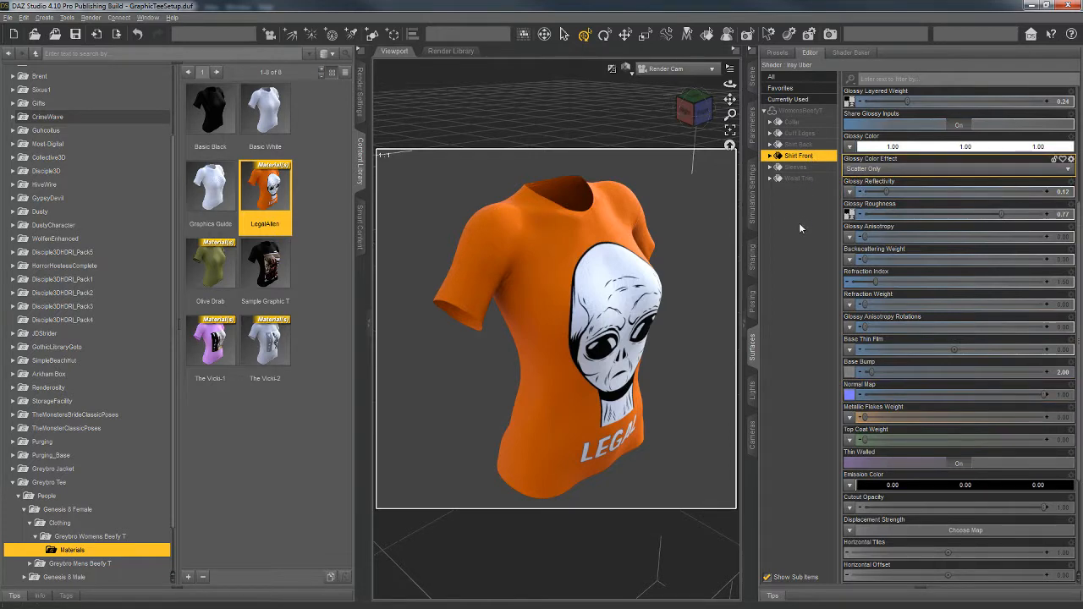
{"action": "scroll", "coordinate": [881, 122], "scroll_direction": "up", "scroll_amount": 3}
{"action": "scroll", "coordinate": [945, 153], "scroll_direction": "up", "scroll_amount": 1}
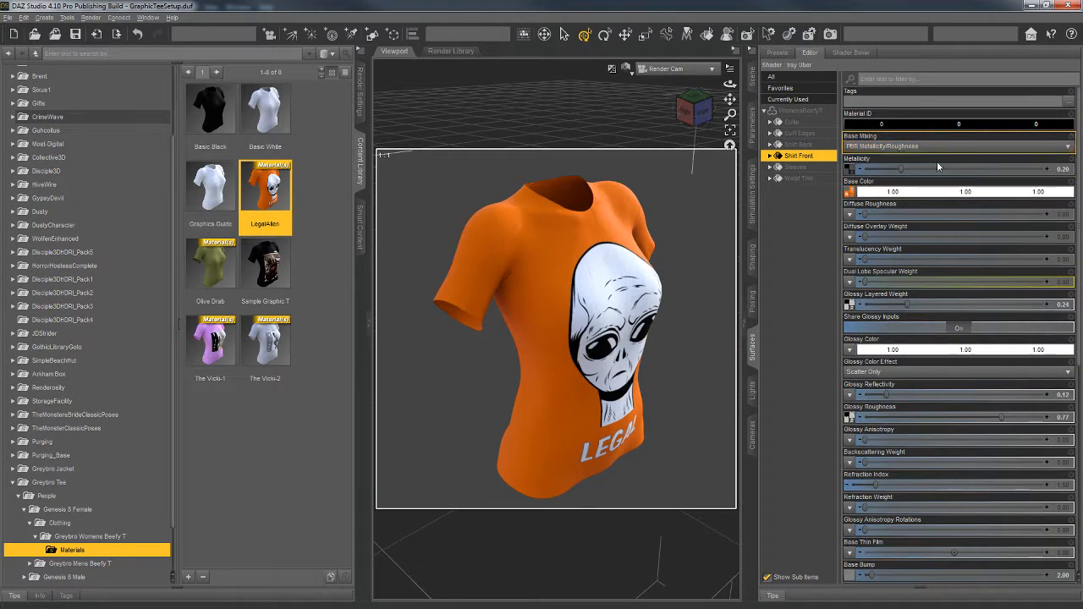
Step: Apply the Basic White material to the women's T-shirt and select all its surfaces from Collar to Waist Trim
{"action": "double_click", "coordinate": [265, 108]}
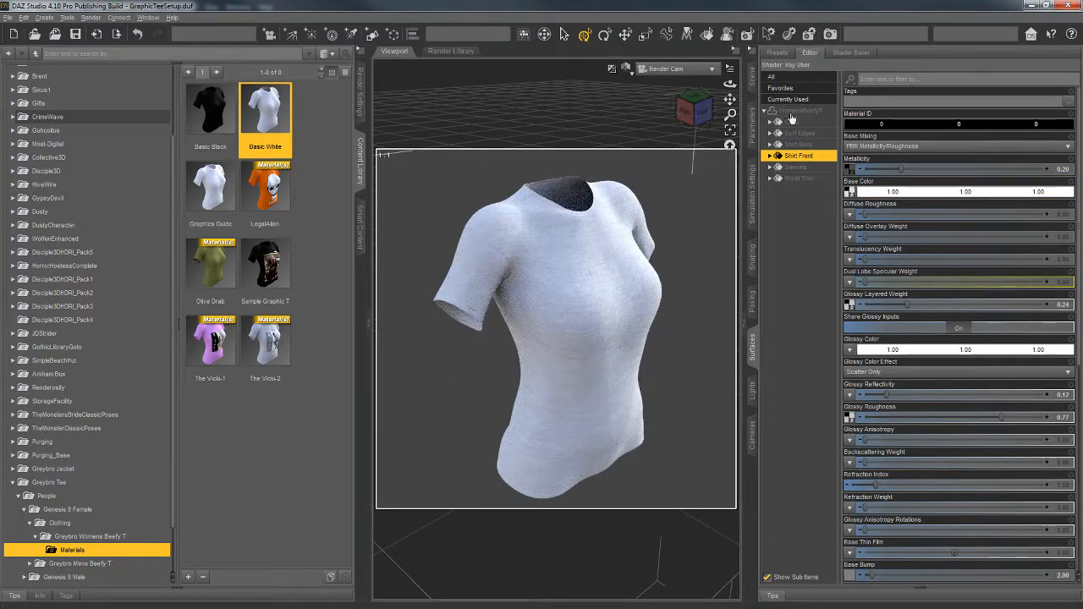
{"action": "left_click", "coordinate": [791, 122]}
{"action": "left_click", "coordinate": [797, 179], "text": "shift"}
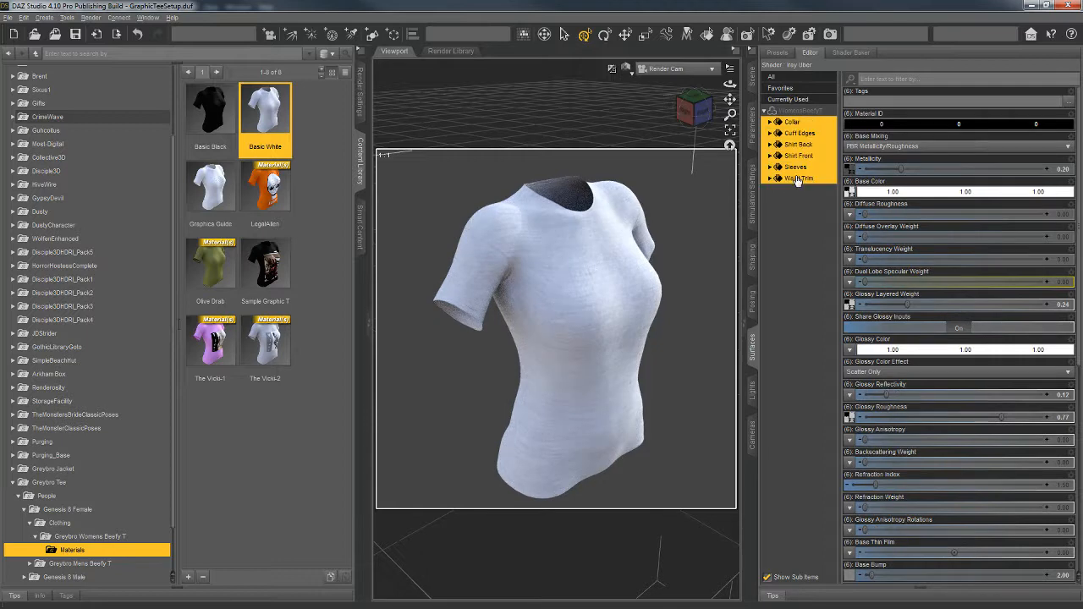
Step: Load AllenTallon from the SampleGraphicT folder as the Base Color map of all shirt surfaces and select only Shirt Front
{"action": "left_click", "coordinate": [849, 191]}
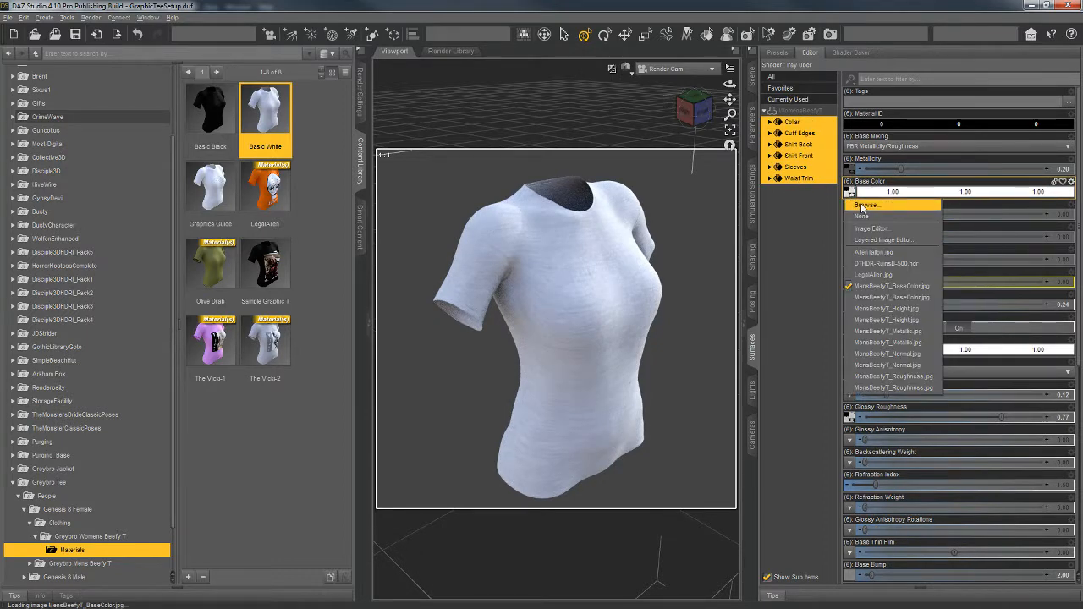
{"action": "left_click", "coordinate": [864, 205]}
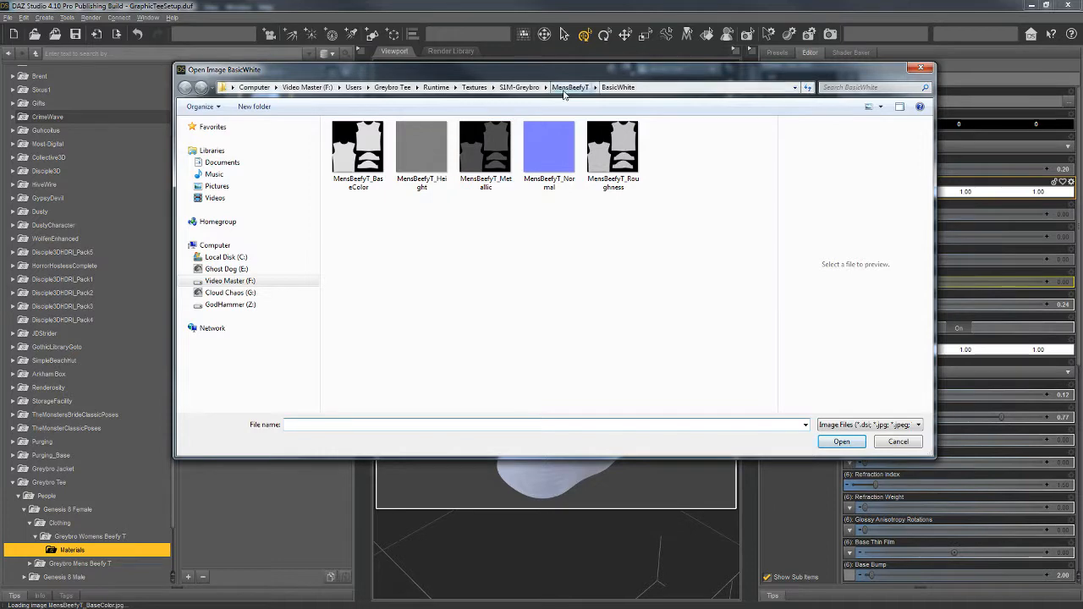
{"action": "left_click", "coordinate": [563, 88]}
{"action": "double_click", "coordinate": [372, 161]}
{"action": "left_click", "coordinate": [358, 161]}
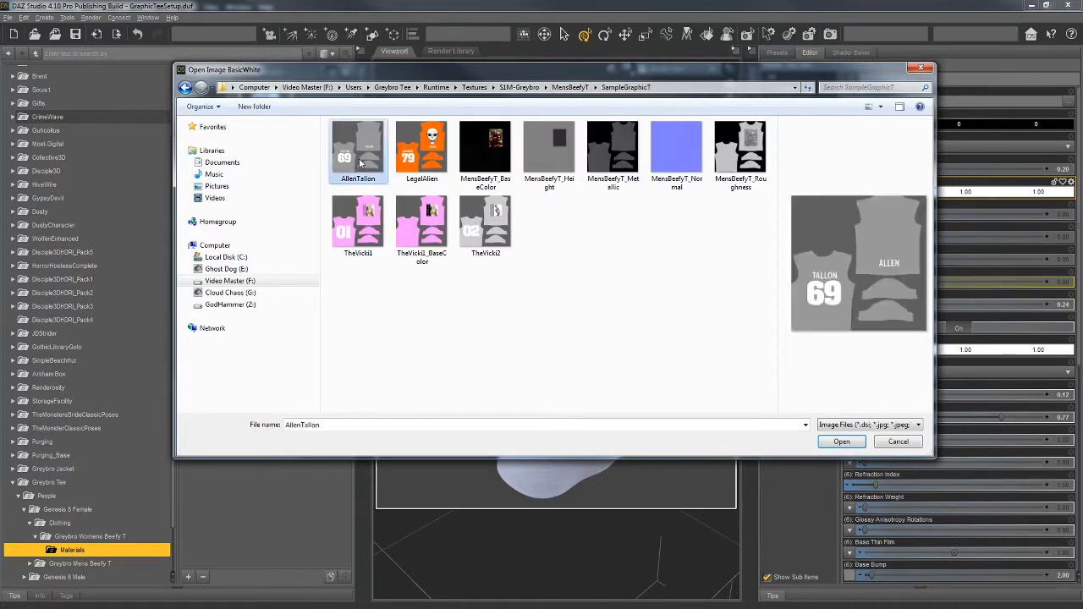
{"action": "left_click", "coordinate": [841, 441]}
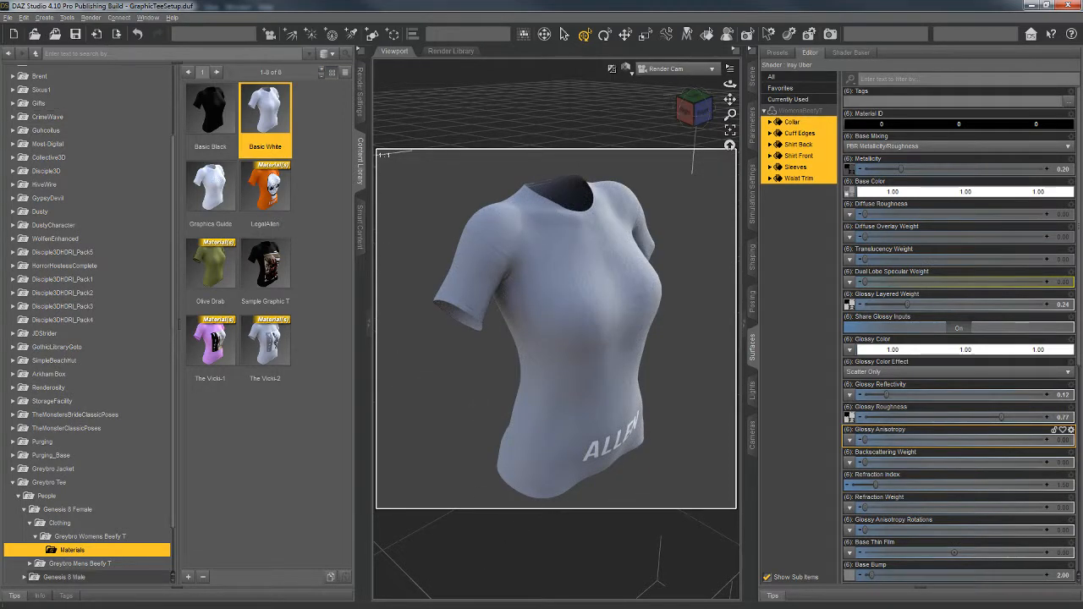
{"action": "left_click", "coordinate": [802, 198]}
{"action": "left_click", "coordinate": [804, 156]}
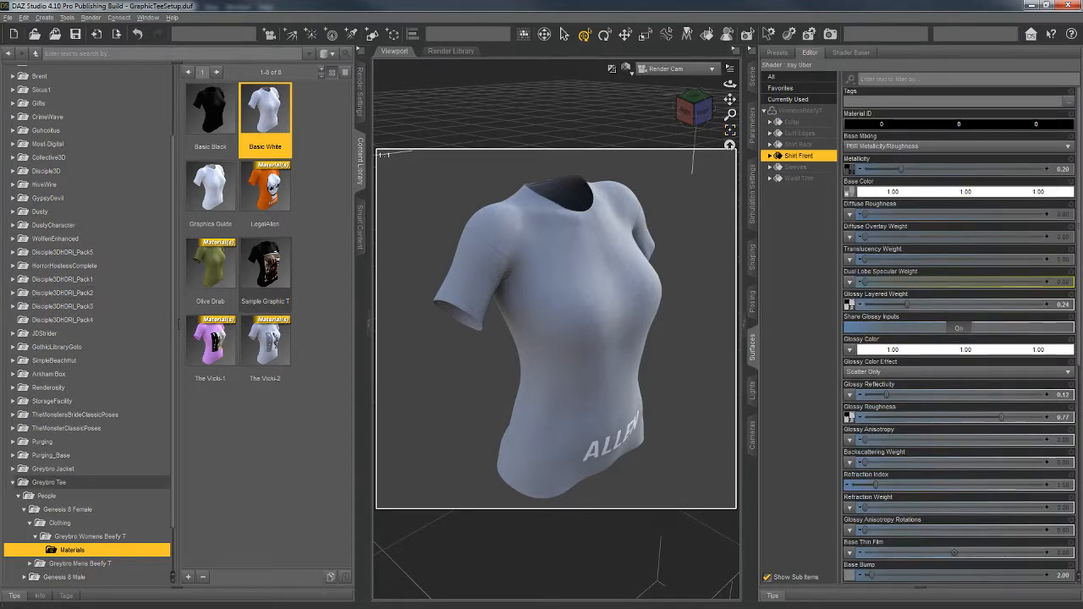
Step: In Photoshop, collapse the Name and Number group and show the Alien Head layer in the Logo Front group
{"action": "key", "text": "alt+Tab"}
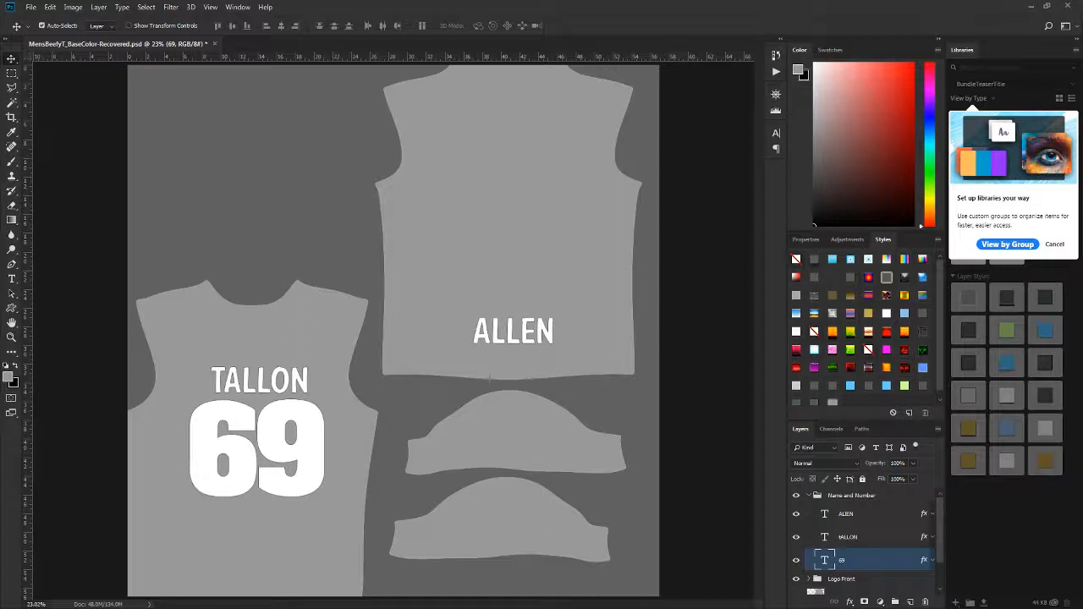
{"action": "left_click", "coordinate": [810, 496]}
{"action": "left_click", "coordinate": [810, 509]}
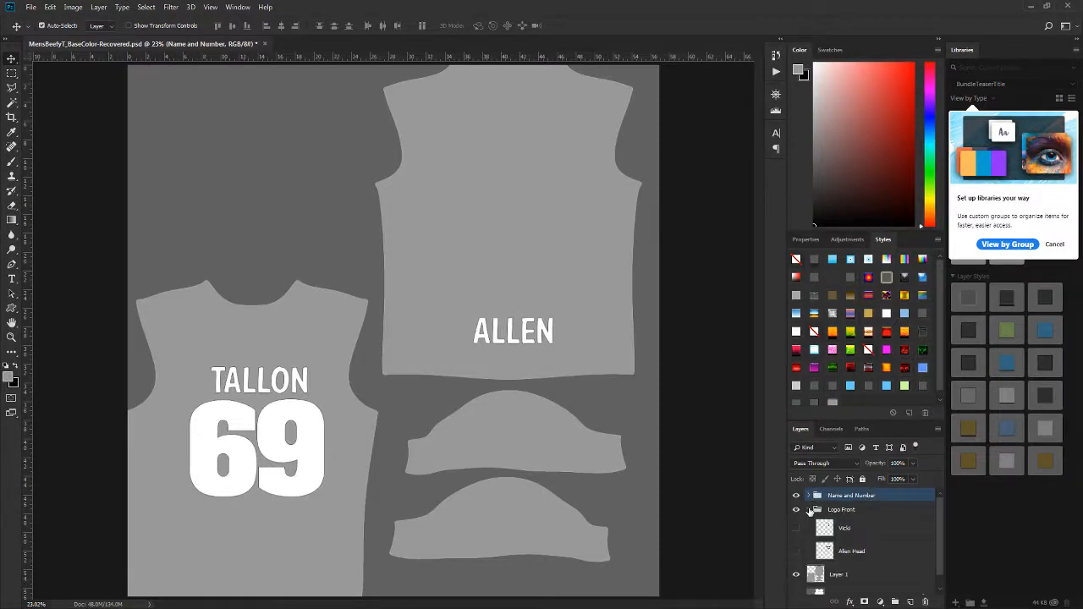
{"action": "left_click", "coordinate": [795, 552]}
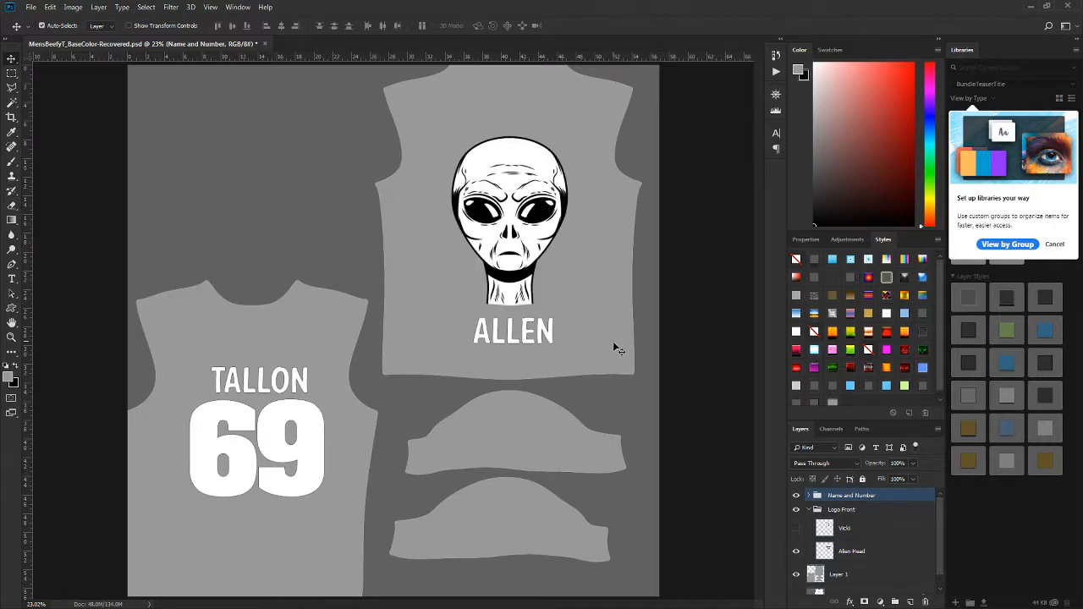
Step: Export the texture for web as a JPEG, overwriting AllenTallon in the SampleGraphicT folder
{"action": "key", "text": "ctrl+alt+shift+s"}
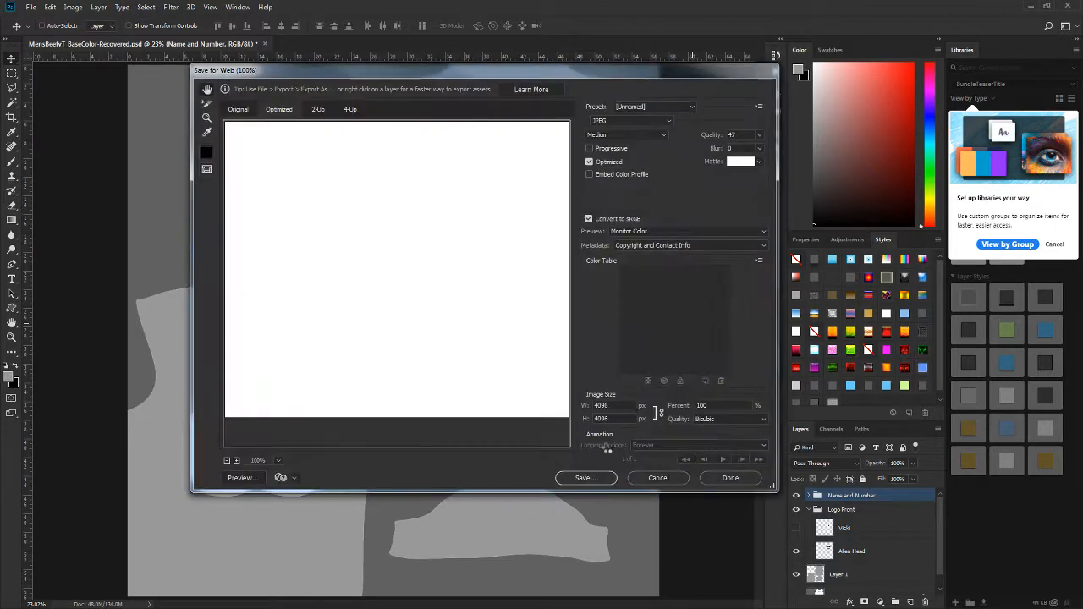
{"action": "left_click", "coordinate": [585, 478]}
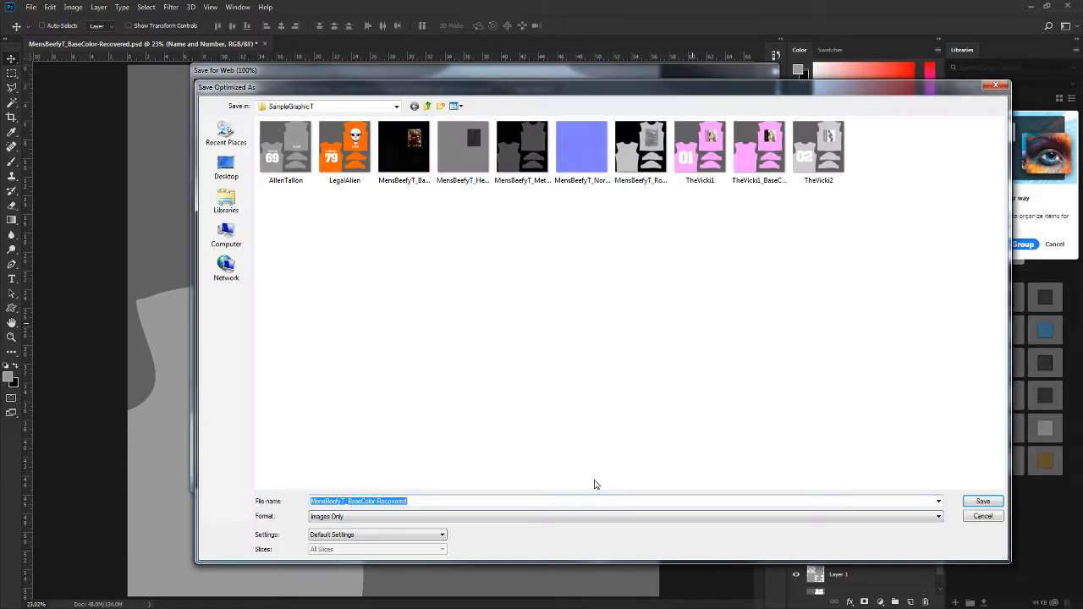
{"action": "left_click", "coordinate": [982, 500]}
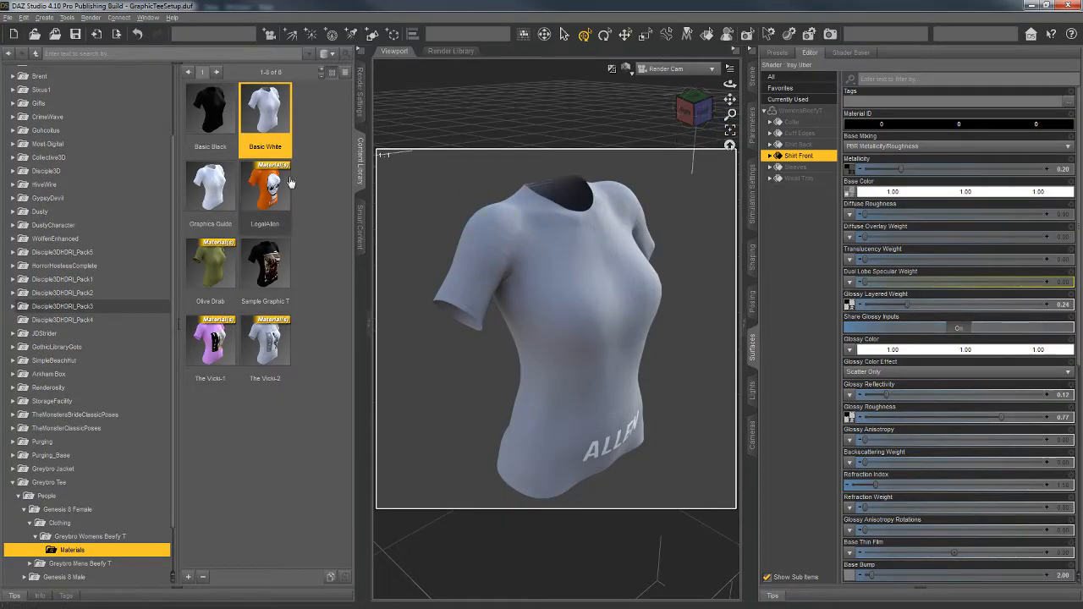
Step: In DAZ Studio, apply LegalAlien and return to Basic White on the T-shirt, with the whole WomensBeefyT item selected in the surfaces
{"action": "left_click", "coordinate": [278, 193]}
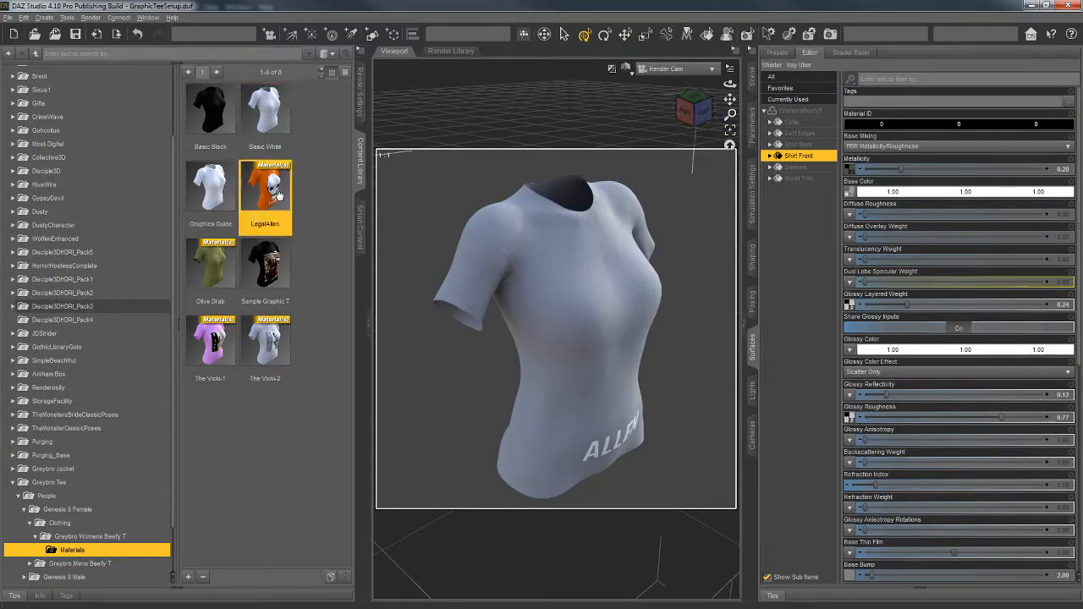
{"action": "double_click", "coordinate": [275, 123]}
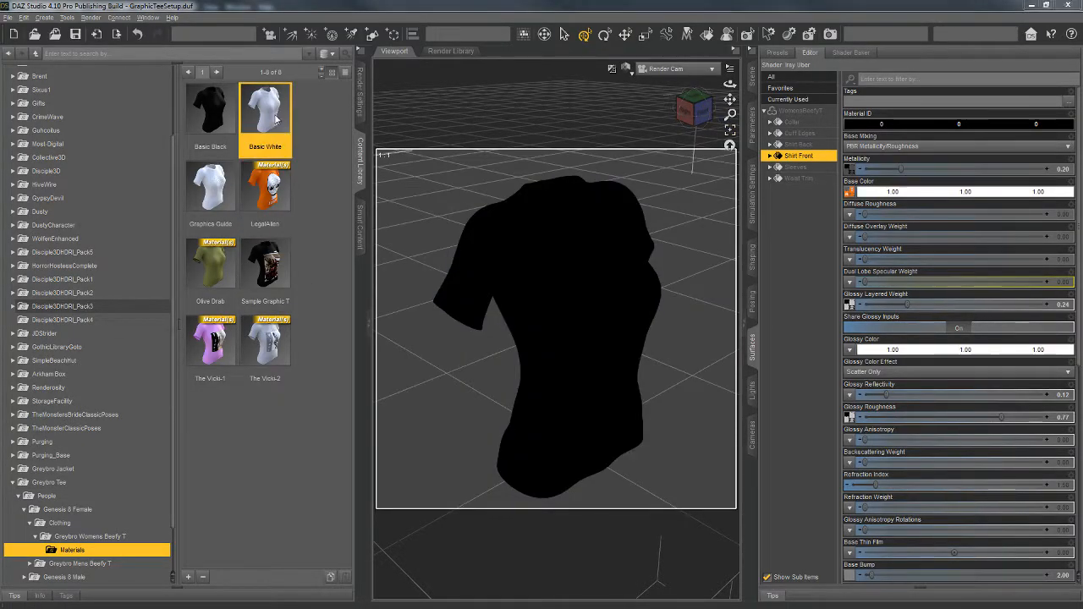
{"action": "left_click", "coordinate": [805, 114]}
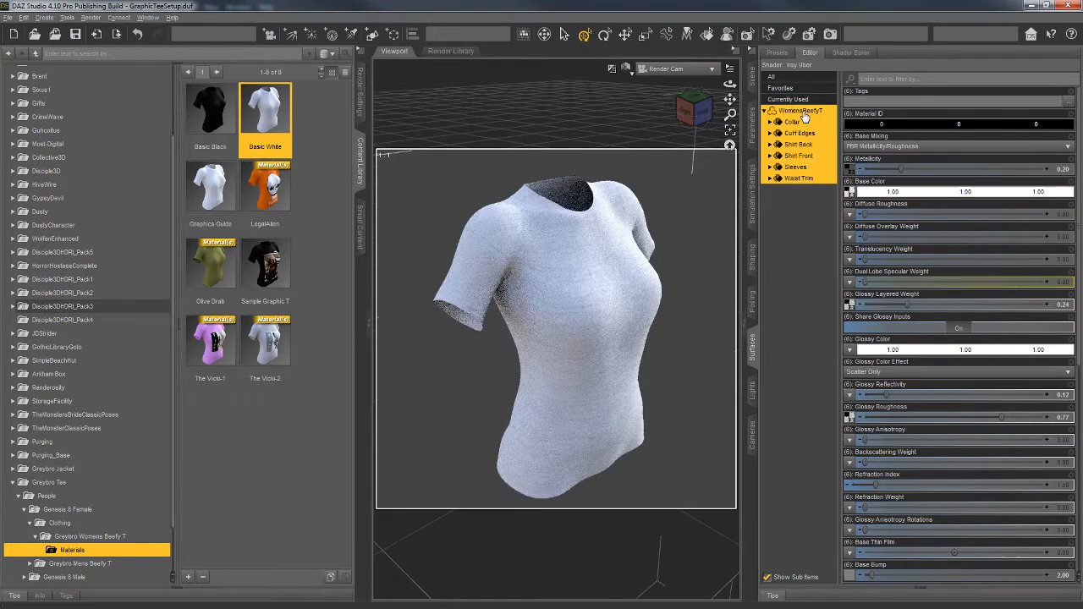
Step: Load the updated AllenTallon image from the SampleGraphicT folder as the Base Color map of all WomensBeefyT surfaces
{"action": "left_click", "coordinate": [852, 194]}
{"action": "left_click", "coordinate": [852, 194]}
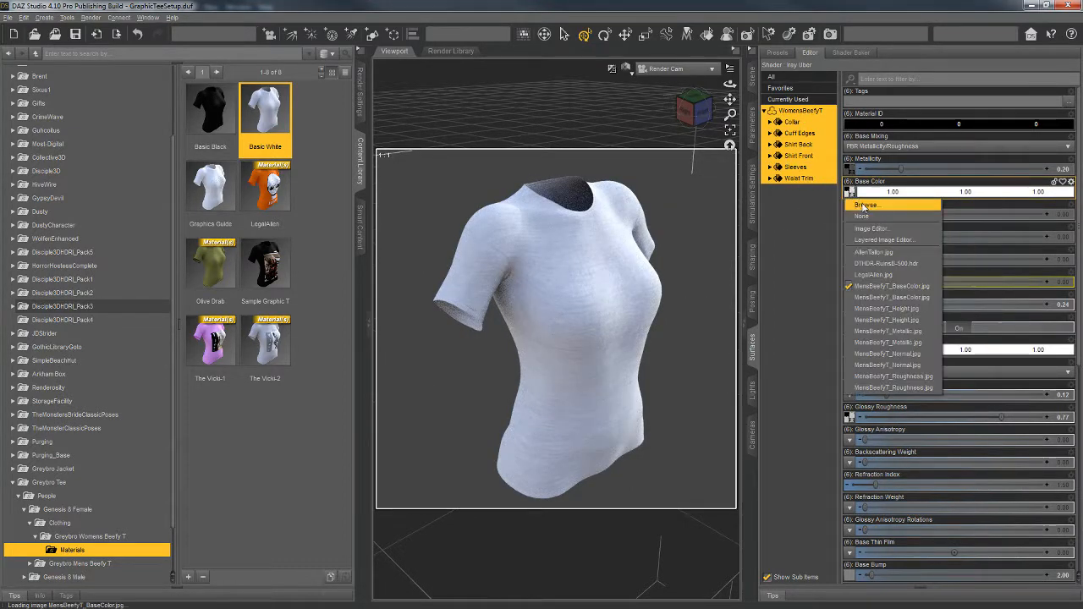
{"action": "left_click", "coordinate": [863, 205]}
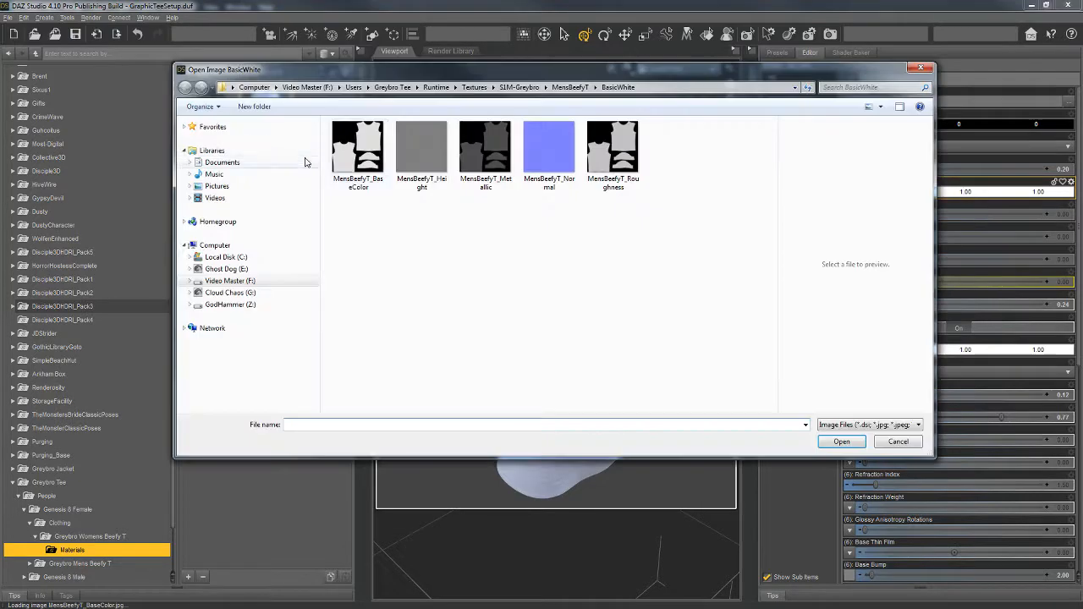
{"action": "left_click", "coordinate": [570, 87]}
{"action": "double_click", "coordinate": [366, 163]}
{"action": "left_click", "coordinate": [360, 150]}
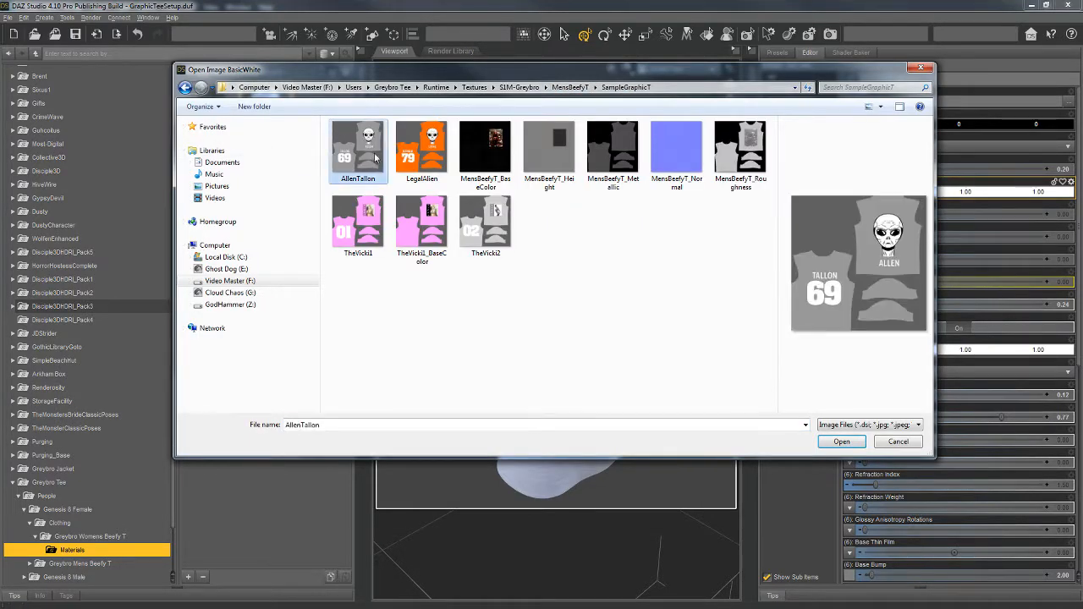
{"action": "left_click", "coordinate": [837, 442]}
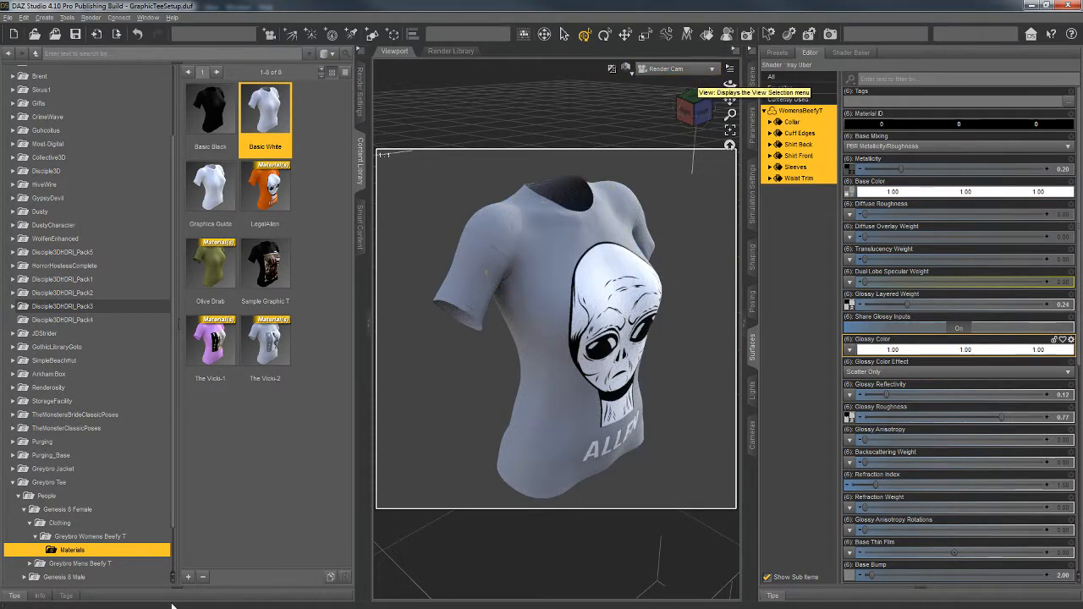
Step: Save a materials preset named AllenTallon in the women's shirt Materials folder, including all six shirt surfaces
{"action": "left_click", "coordinate": [188, 578]}
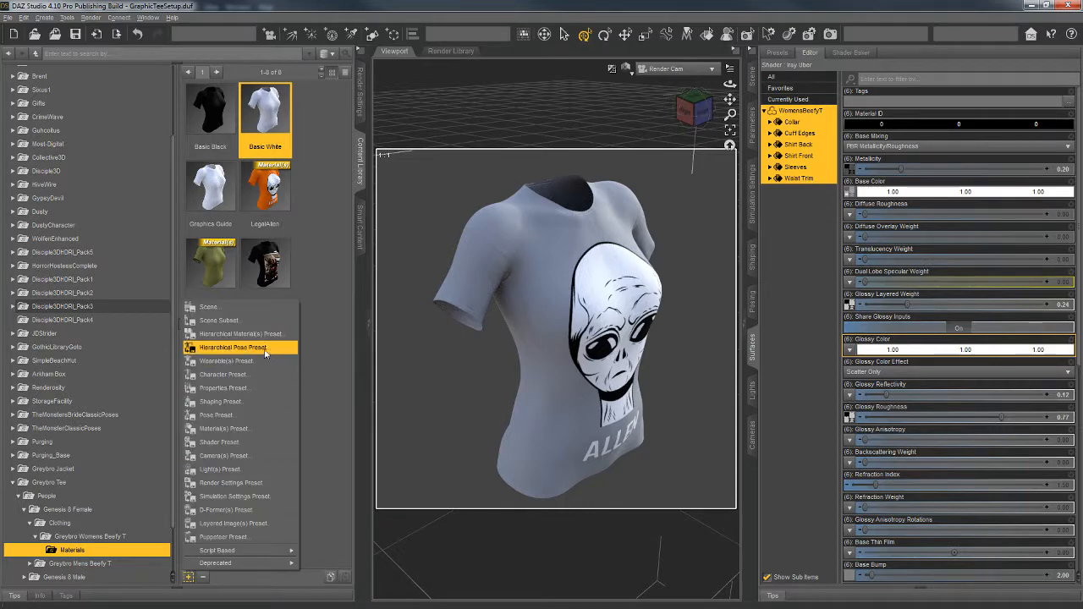
{"action": "left_click", "coordinate": [223, 429]}
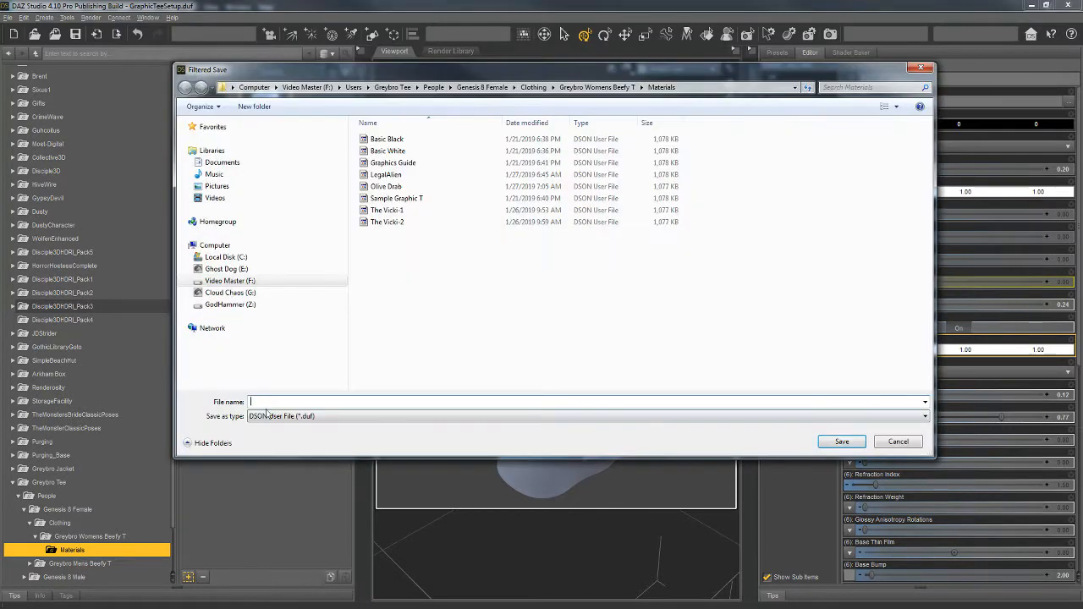
{"action": "type", "text": "AlienTallon"}
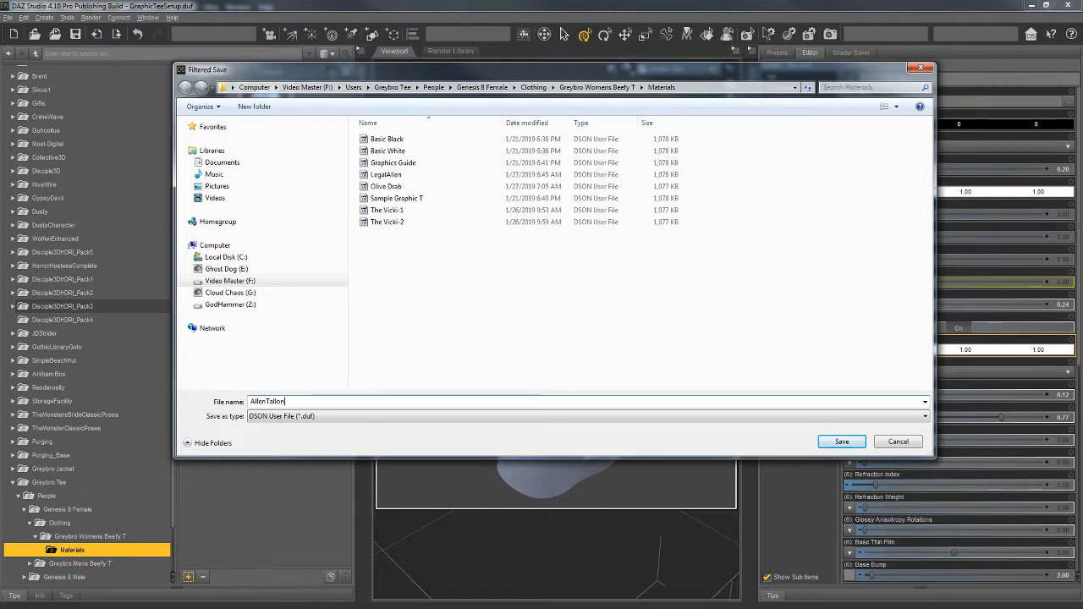
{"action": "left_click", "coordinate": [859, 443]}
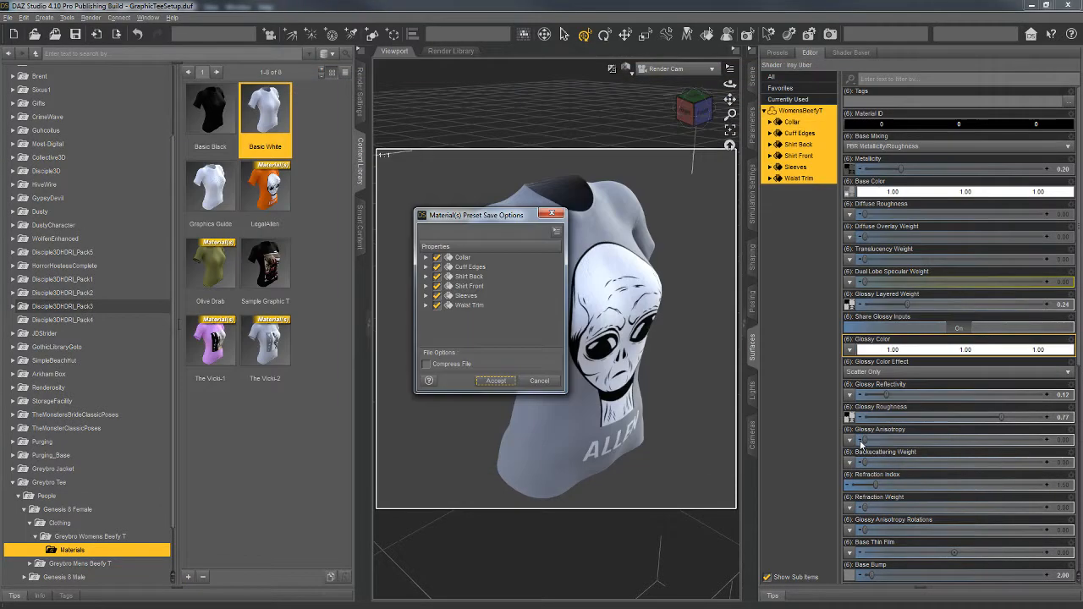
{"action": "left_click", "coordinate": [495, 380]}
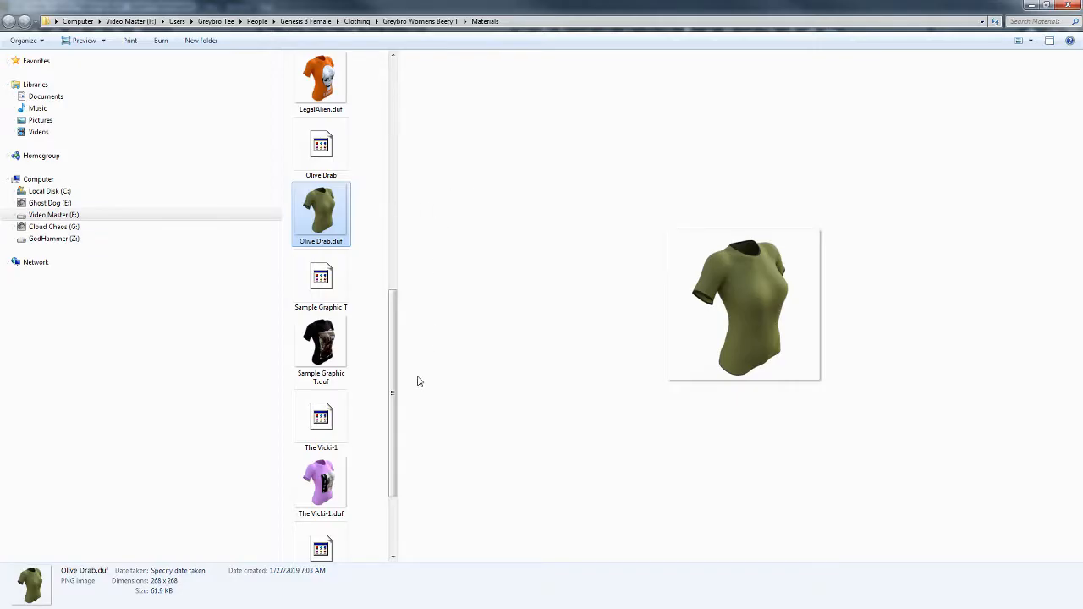
Step: In Windows Explorer, find the AllenTallon.duf thumbnail image in the Materials folder and copy its file name
{"action": "left_click_drag", "start_coordinate": [393, 319], "coordinate": [442, 82]}
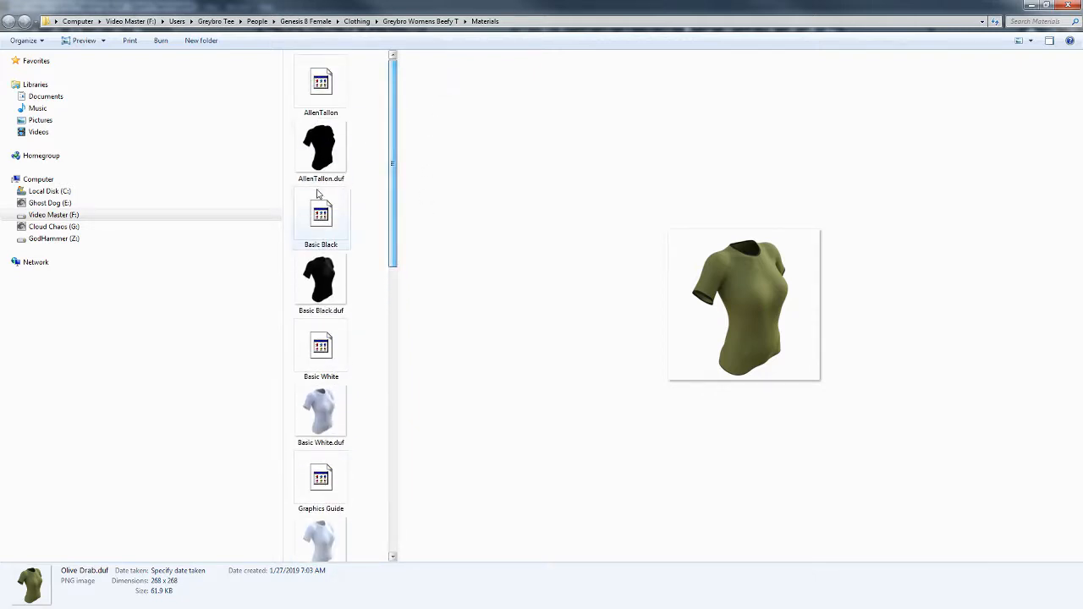
{"action": "left_click", "coordinate": [321, 173]}
{"action": "right_click", "coordinate": [321, 177]}
{"action": "left_click", "coordinate": [380, 409]}
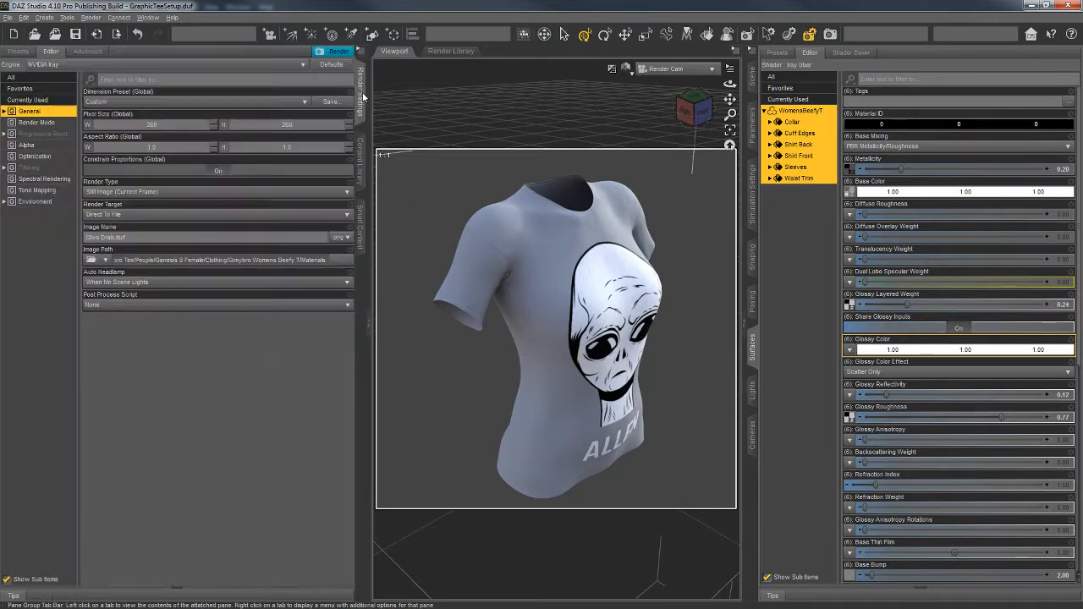
Step: In DAZ Studio, set the render image name to AllenTallon.duf and render the shirt into the Materials folder
{"action": "left_click_drag", "start_coordinate": [126, 238], "coordinate": [87, 238]}
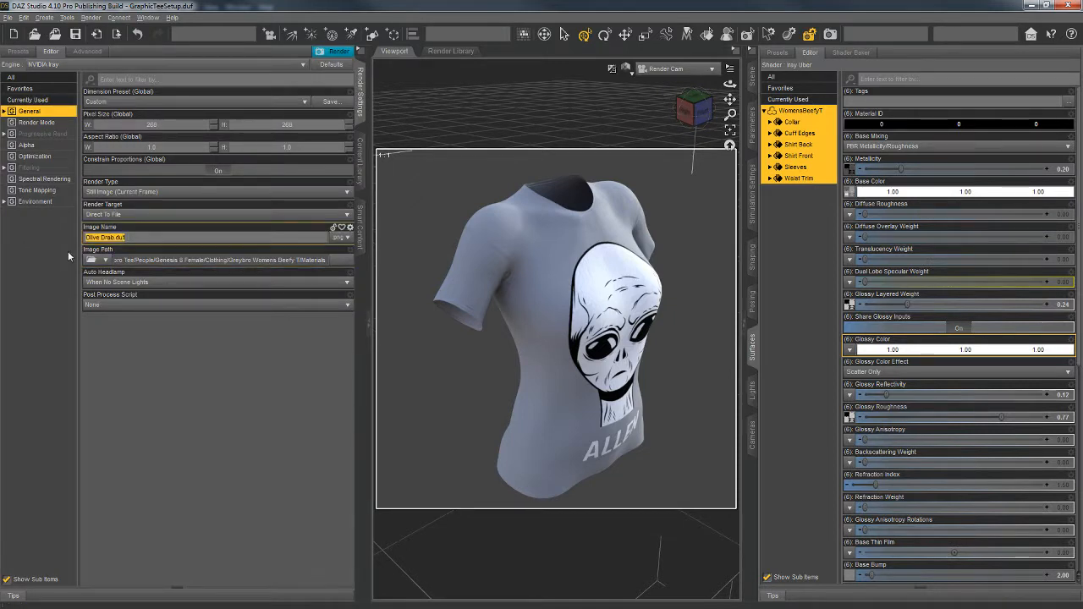
{"action": "type", "text": "AlienTshirt.duf"}
{"action": "left_click", "coordinate": [335, 53]}
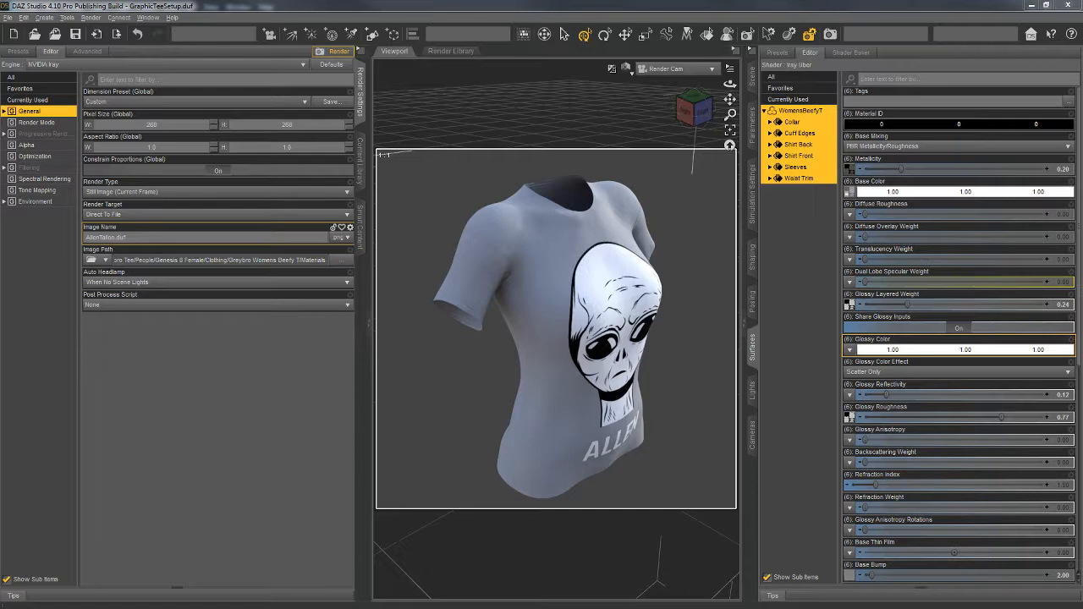
Step: Return to the content library and refresh the women's shirt Materials folder to update the AllenTallon thumbnail
{"action": "left_click", "coordinate": [356, 174]}
{"action": "right_click", "coordinate": [312, 425]}
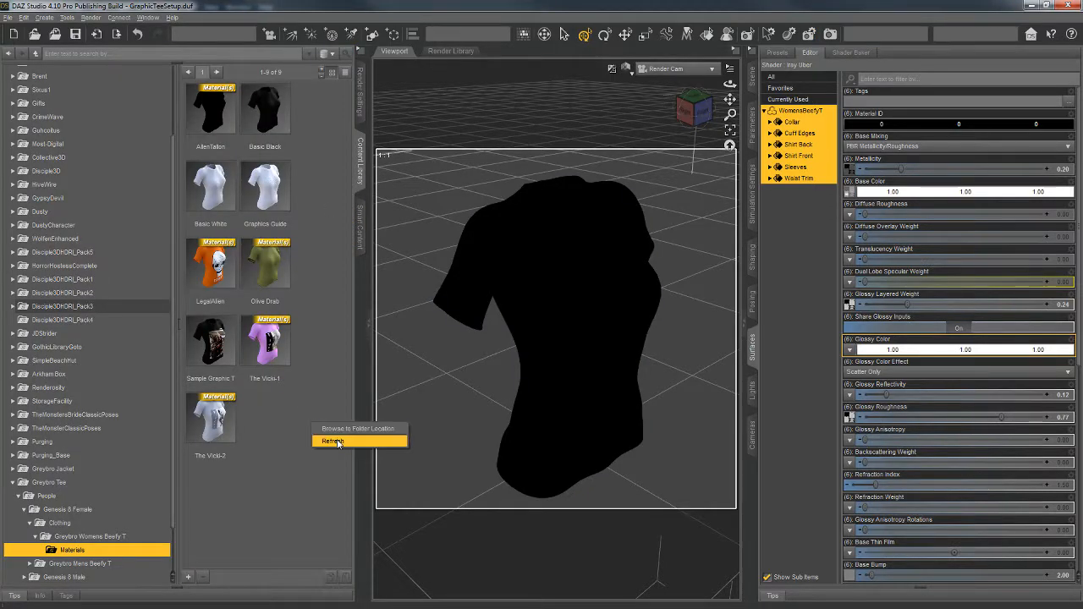
{"action": "left_click", "coordinate": [355, 440]}
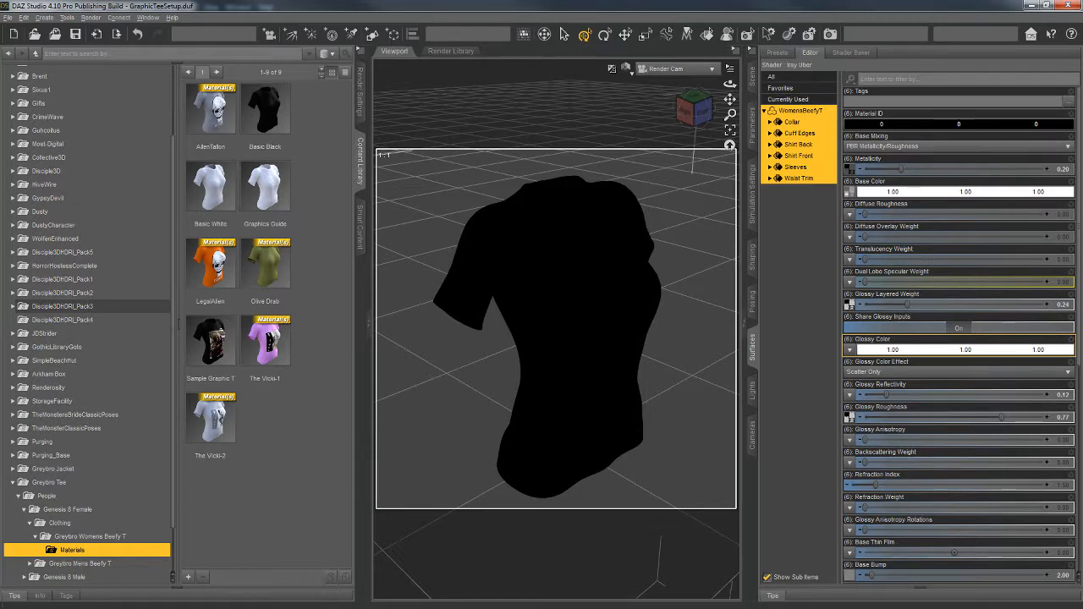